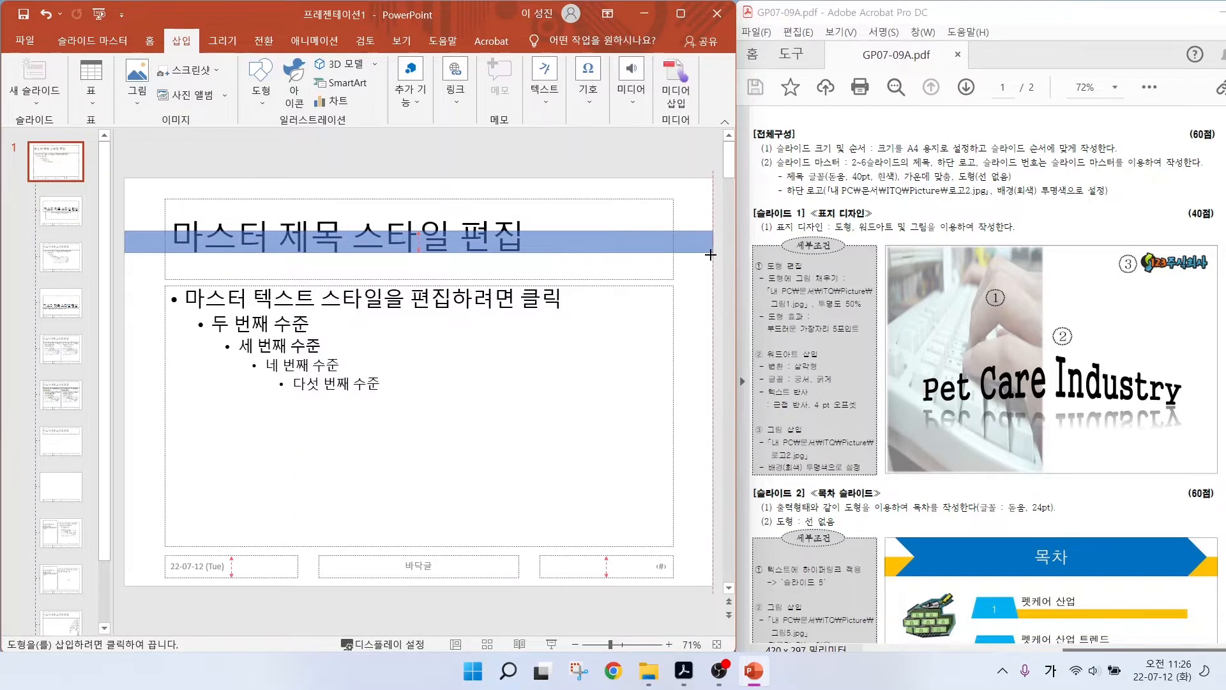
Step: Draw a thin full-width rectangle across the master title area, fill it yellow and remove its outline
{"action": "left_click_drag", "start_coordinate": [711, 254], "coordinate": [713, 253]}
{"action": "left_click", "coordinate": [276, 64]}
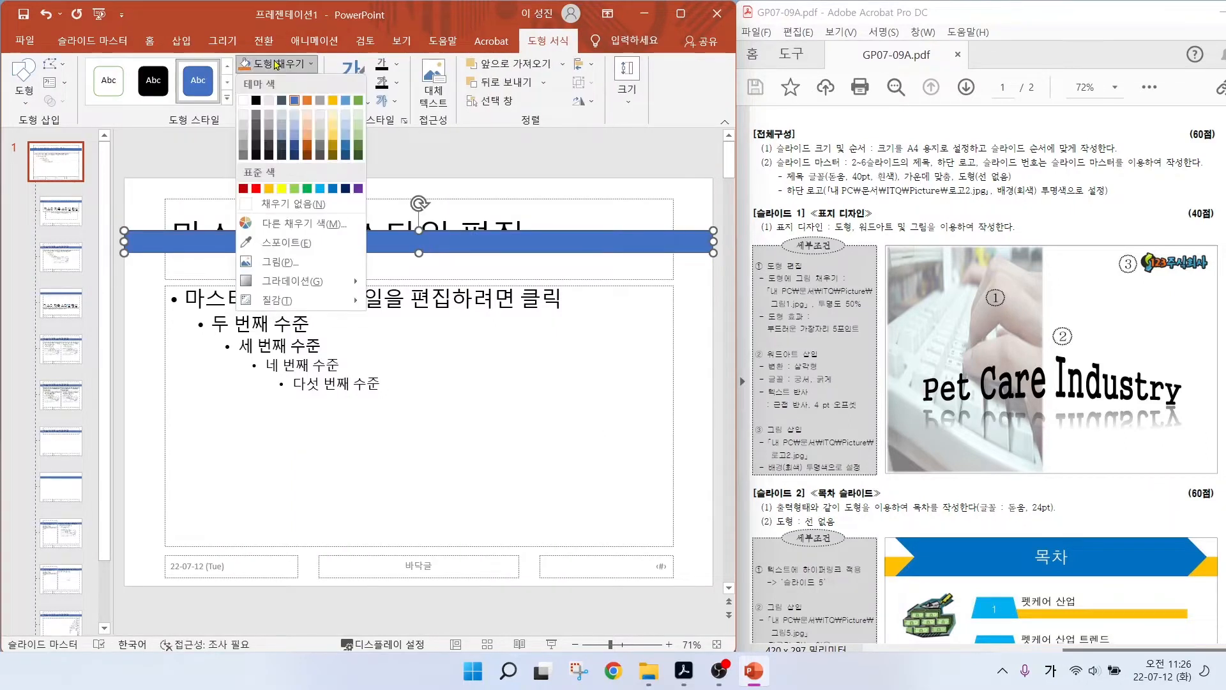
{"action": "left_click", "coordinate": [281, 189]}
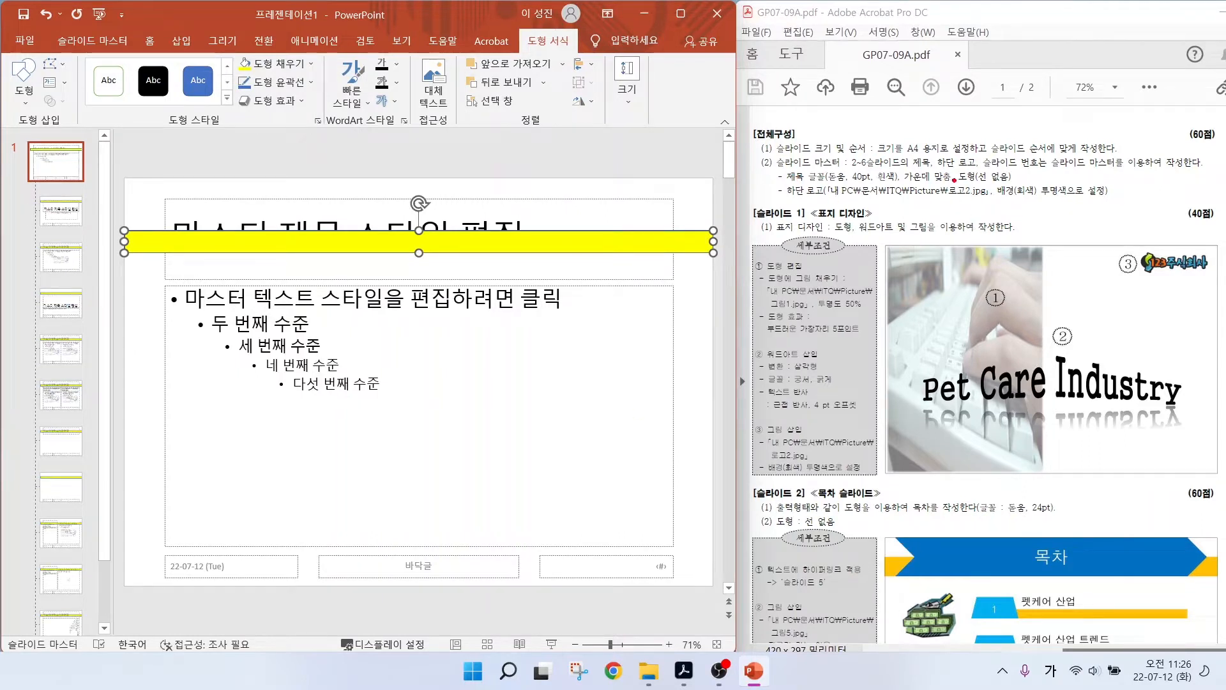
{"action": "mouse_move", "coordinate": [961, 189]}
{"action": "left_mouse_down"}
{"action": "mouse_move", "coordinate": [1030, 189]}
{"action": "mouse_move", "coordinate": [1071, 117]}
{"action": "left_mouse_up"}
{"action": "left_click", "coordinate": [281, 82]}
{"action": "left_click", "coordinate": [289, 223]}
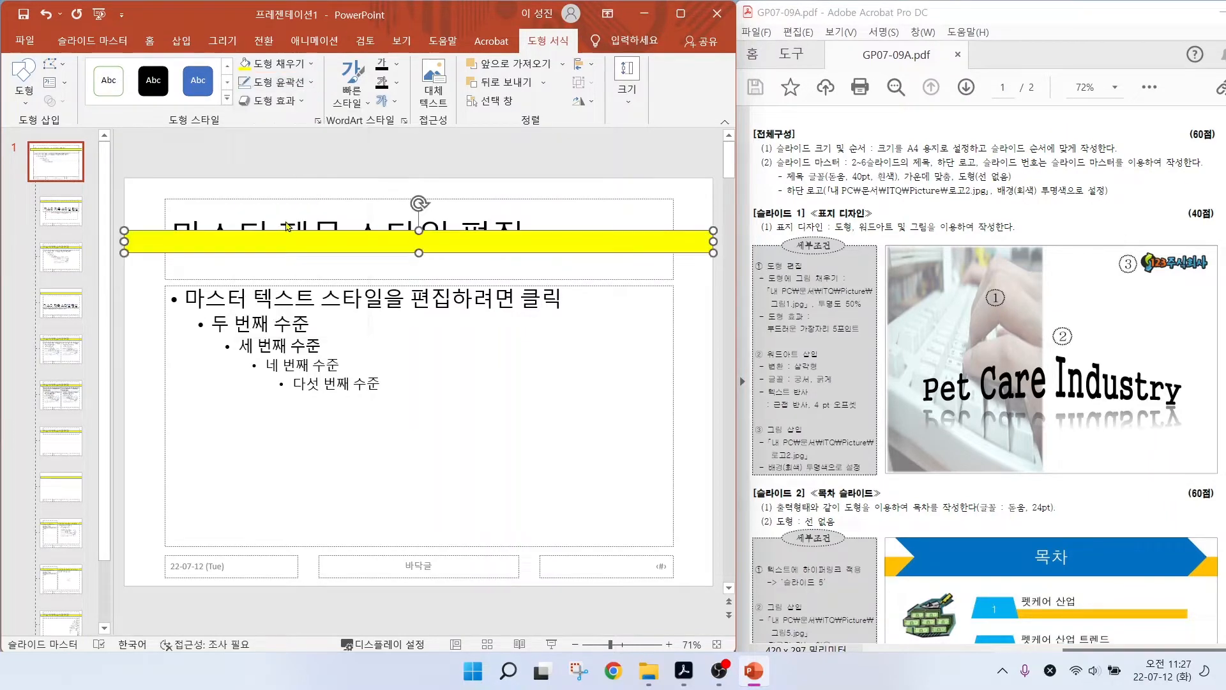
Step: Add a wide chevron shape from the slide's top edge down to the yellow band's lower edge, without an outline
{"action": "left_click", "coordinate": [181, 40]}
{"action": "left_click", "coordinate": [261, 89]}
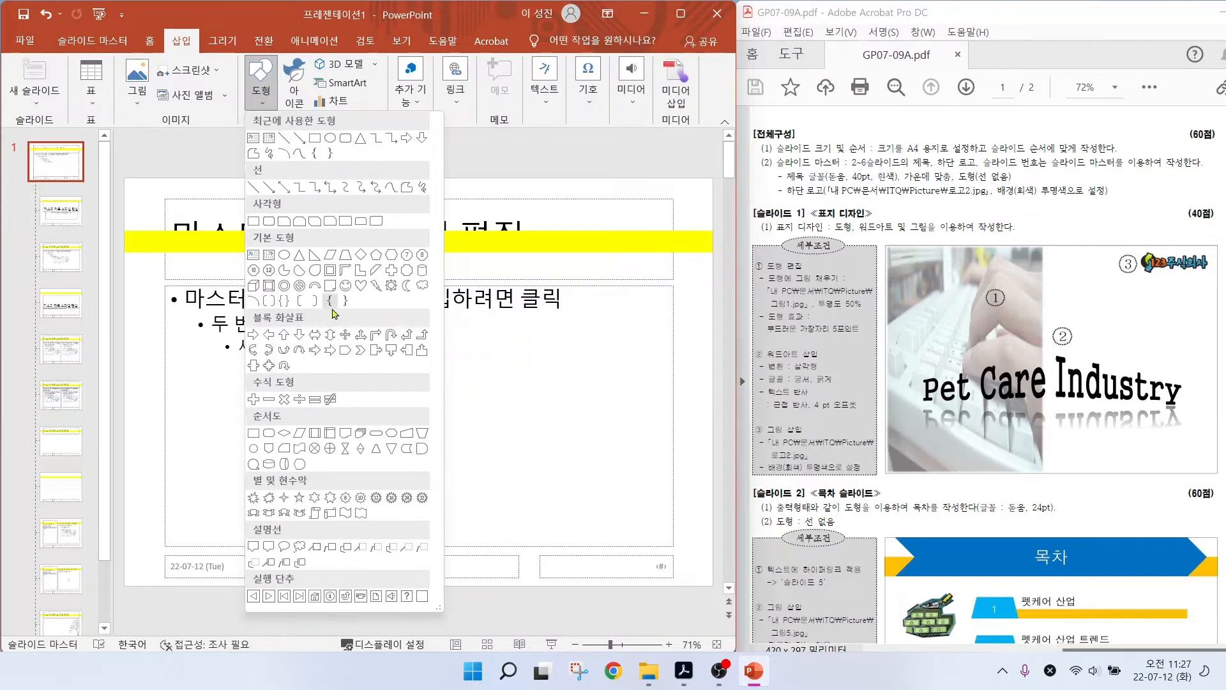
{"action": "left_click", "coordinate": [361, 350]}
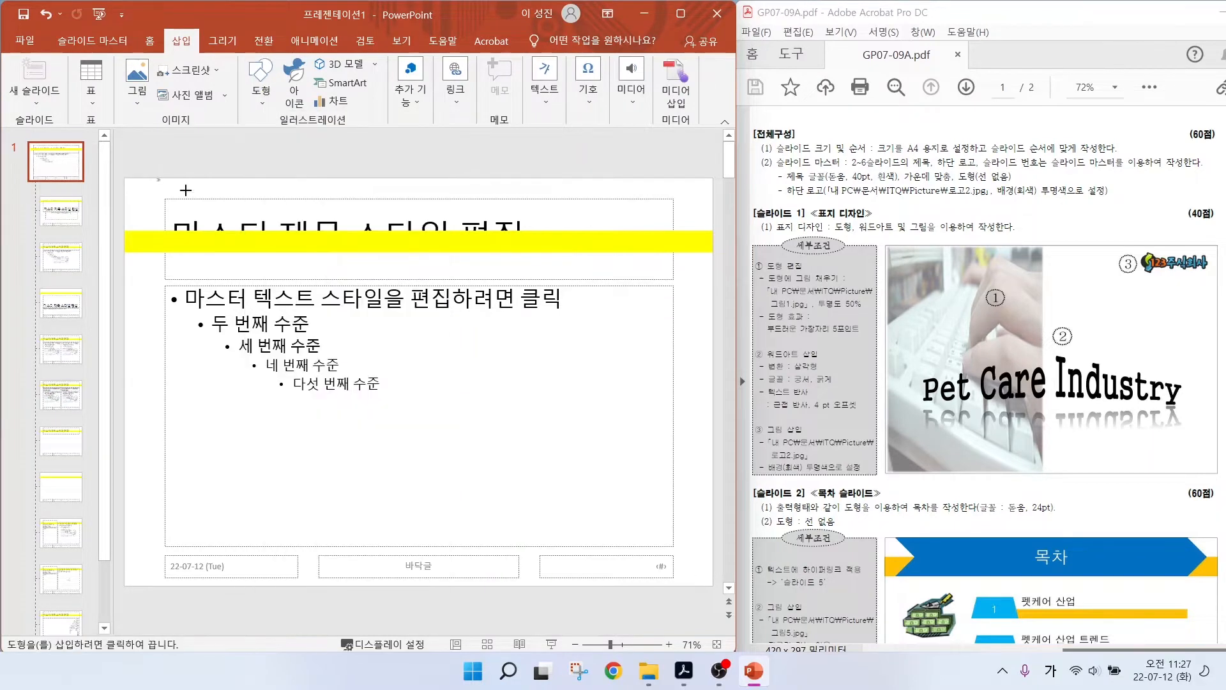
{"action": "left_click_drag", "start_coordinate": [157, 177], "coordinate": [683, 253]}
{"action": "left_click", "coordinate": [275, 82]}
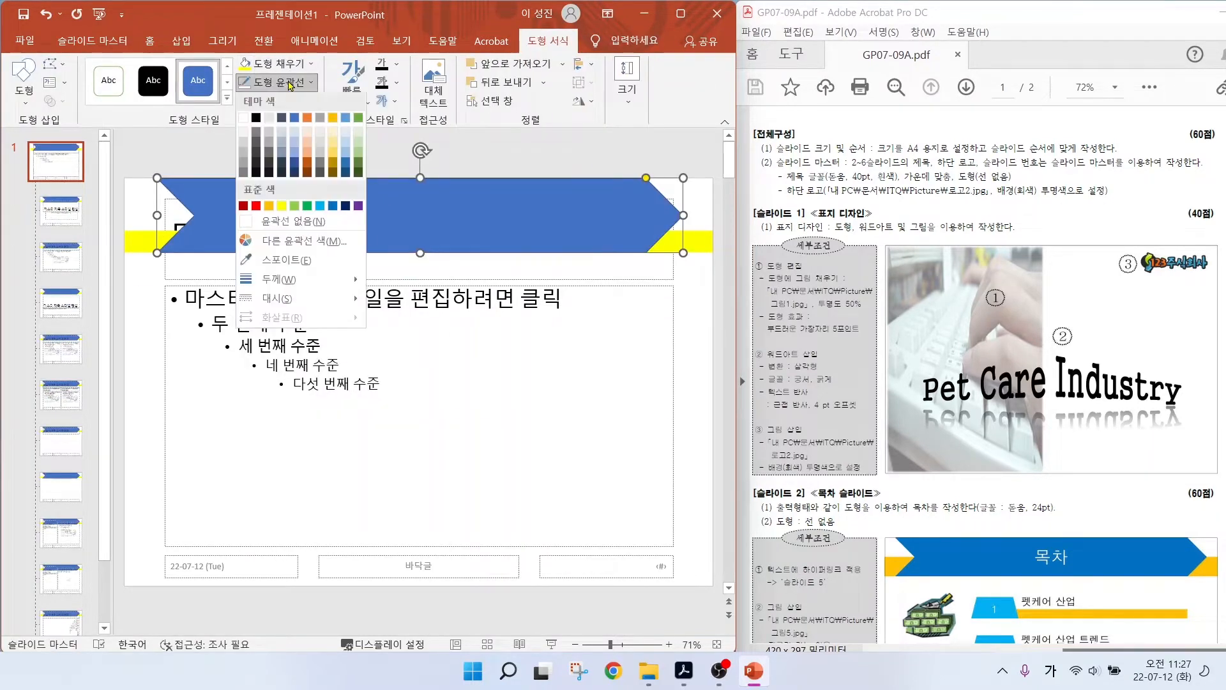
{"action": "left_click", "coordinate": [299, 223]}
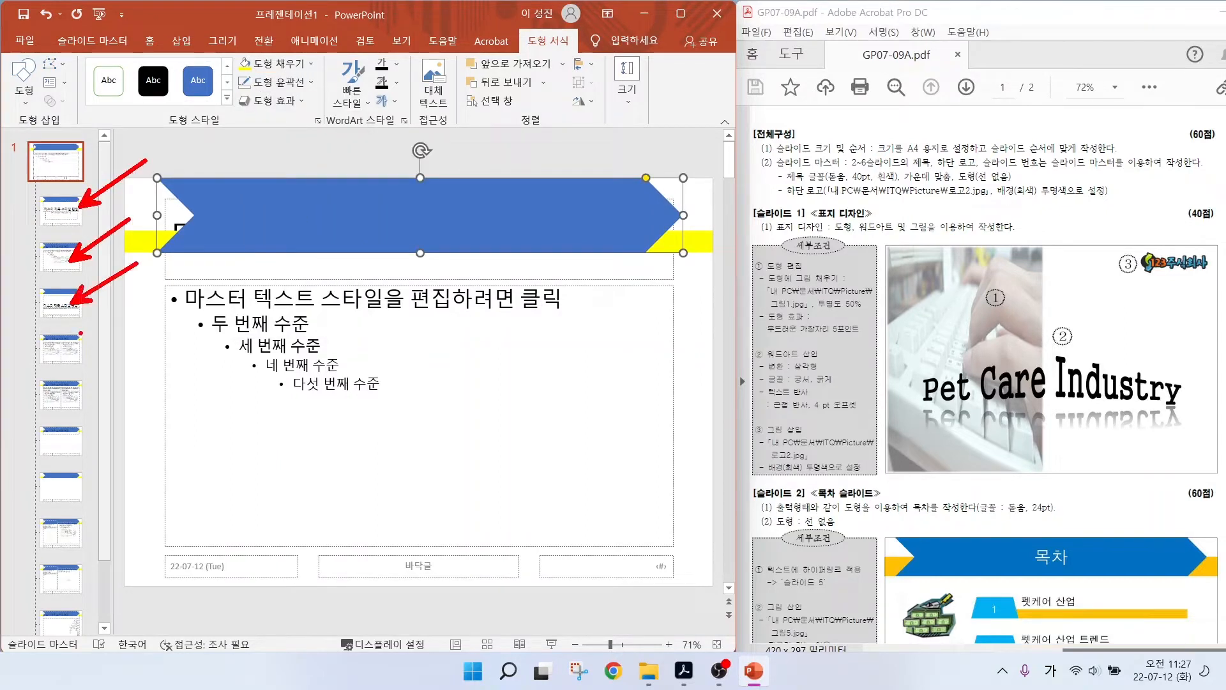
{"action": "key", "text": "Escape"}
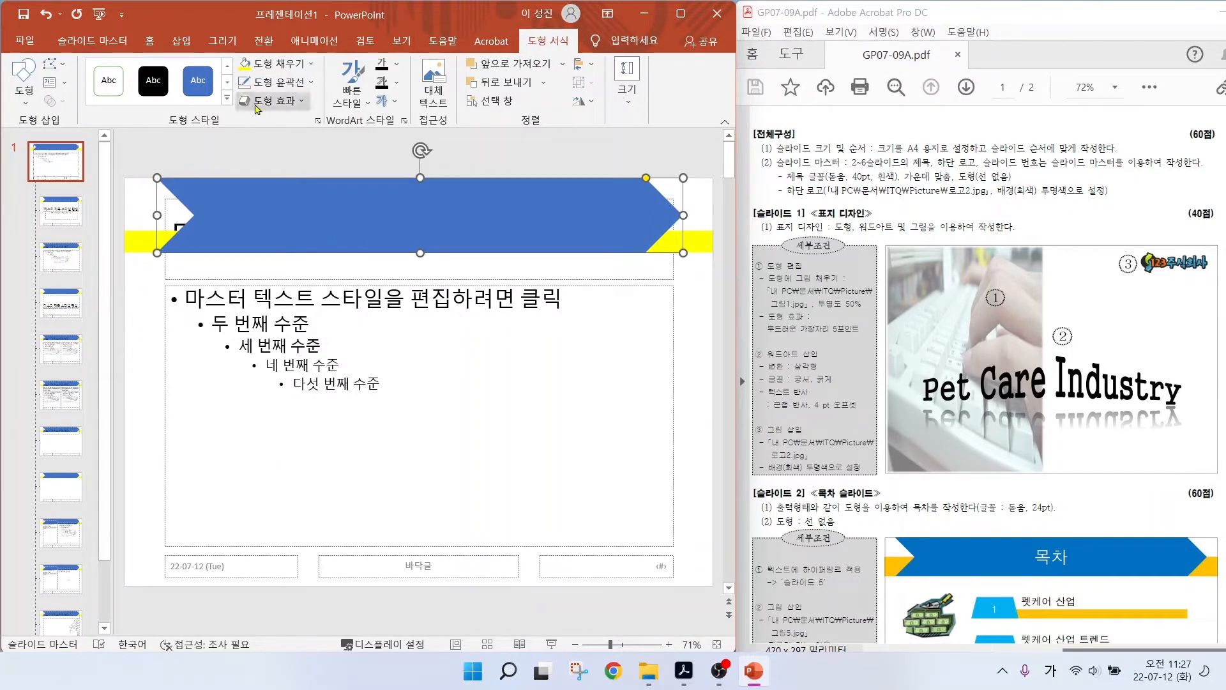
{"action": "key", "text": "ctrl+2"}
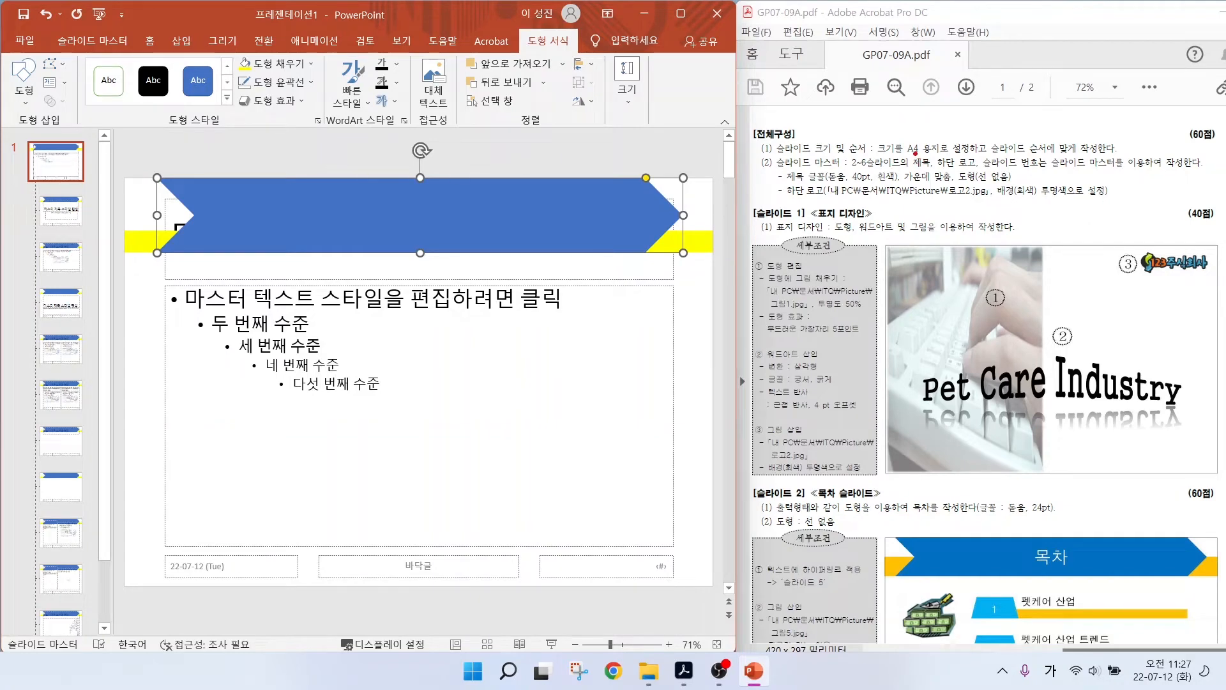
{"action": "mouse_move", "coordinate": [1068, 584]}
{"action": "left_mouse_down"}
{"action": "mouse_move", "coordinate": [1017, 578]}
{"action": "mouse_move", "coordinate": [1070, 535]}
{"action": "left_mouse_up"}
{"action": "key", "text": "Escape"}
Step: Bring the master title placeholder to the front and resize its height to match the blue chevron
{"action": "left_click", "coordinate": [166, 274]}
{"action": "left_click", "coordinate": [166, 274]}
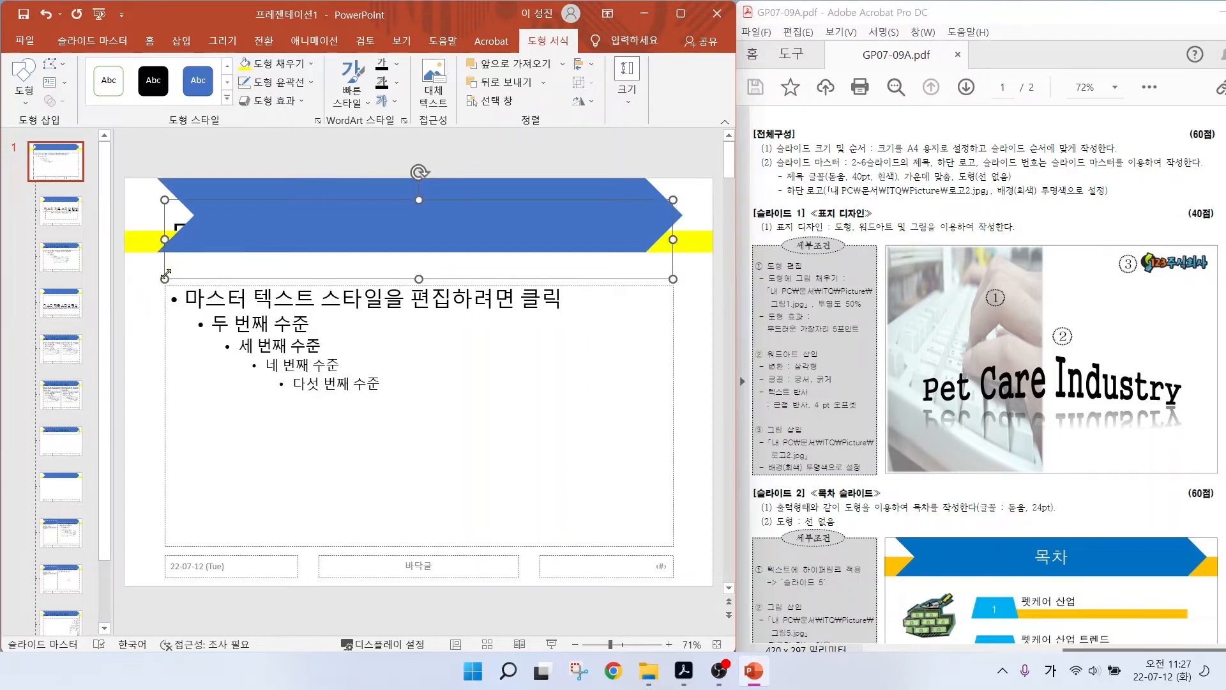
{"action": "right_click", "coordinate": [166, 276]}
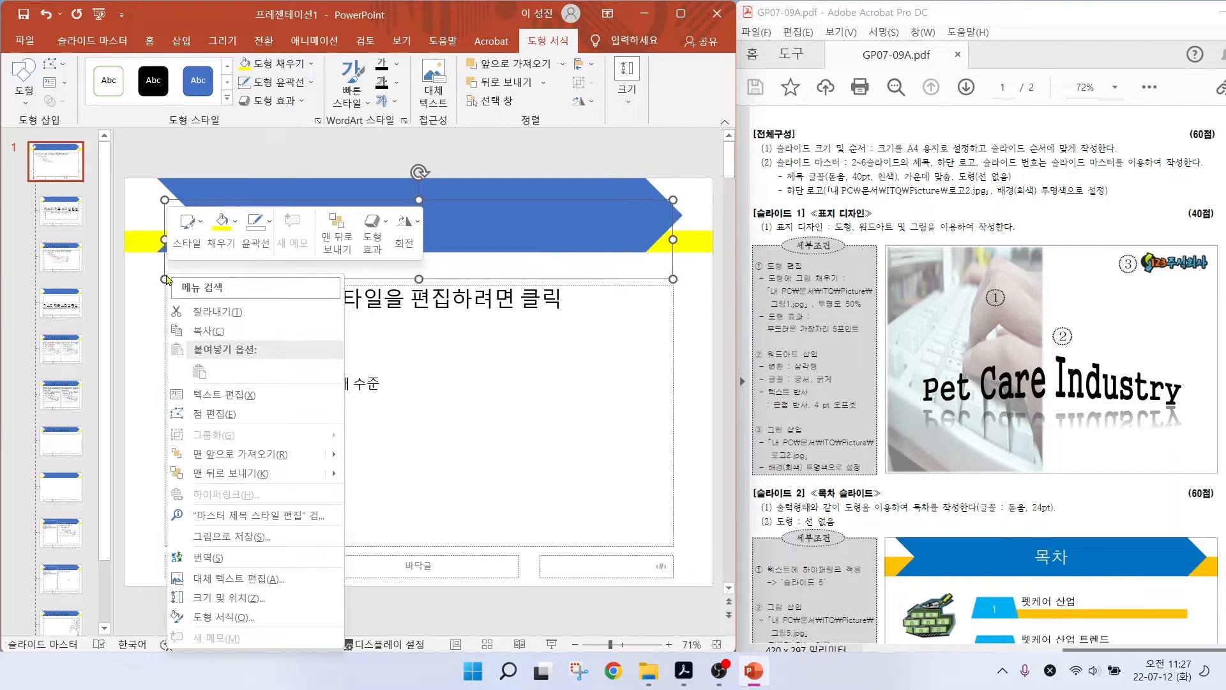
{"action": "left_click", "coordinate": [254, 455]}
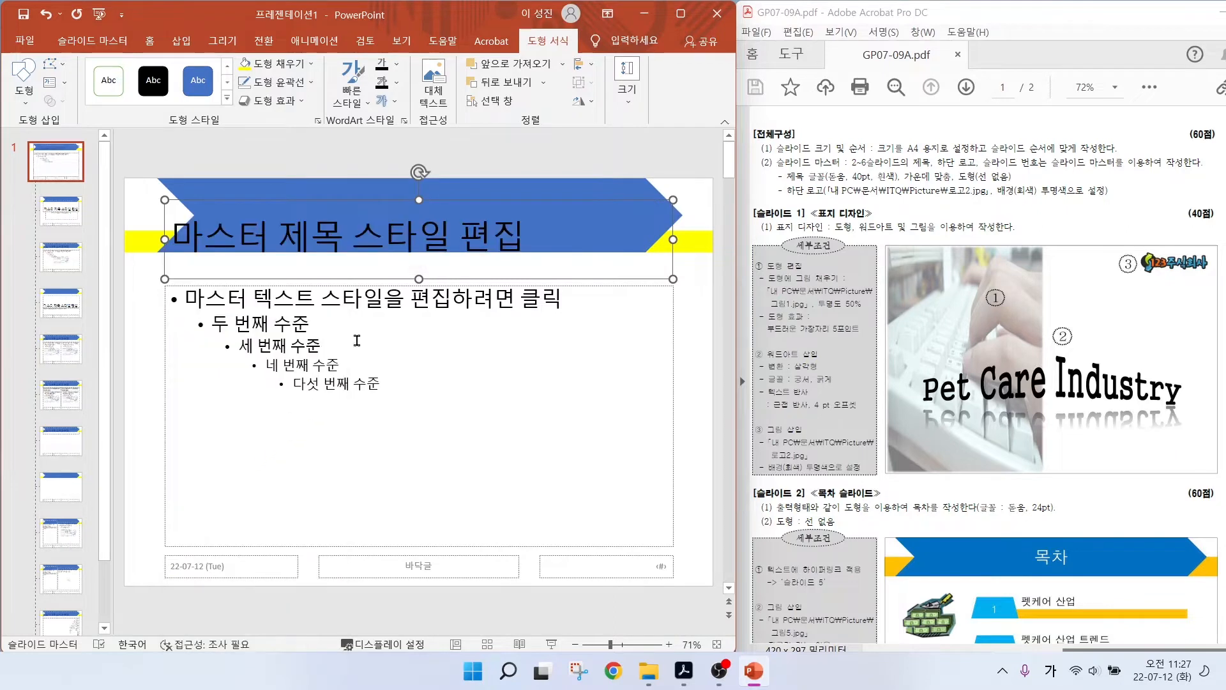
{"action": "left_click_drag", "start_coordinate": [418, 279], "coordinate": [418, 253]}
{"action": "left_click_drag", "start_coordinate": [416, 196], "coordinate": [418, 177]}
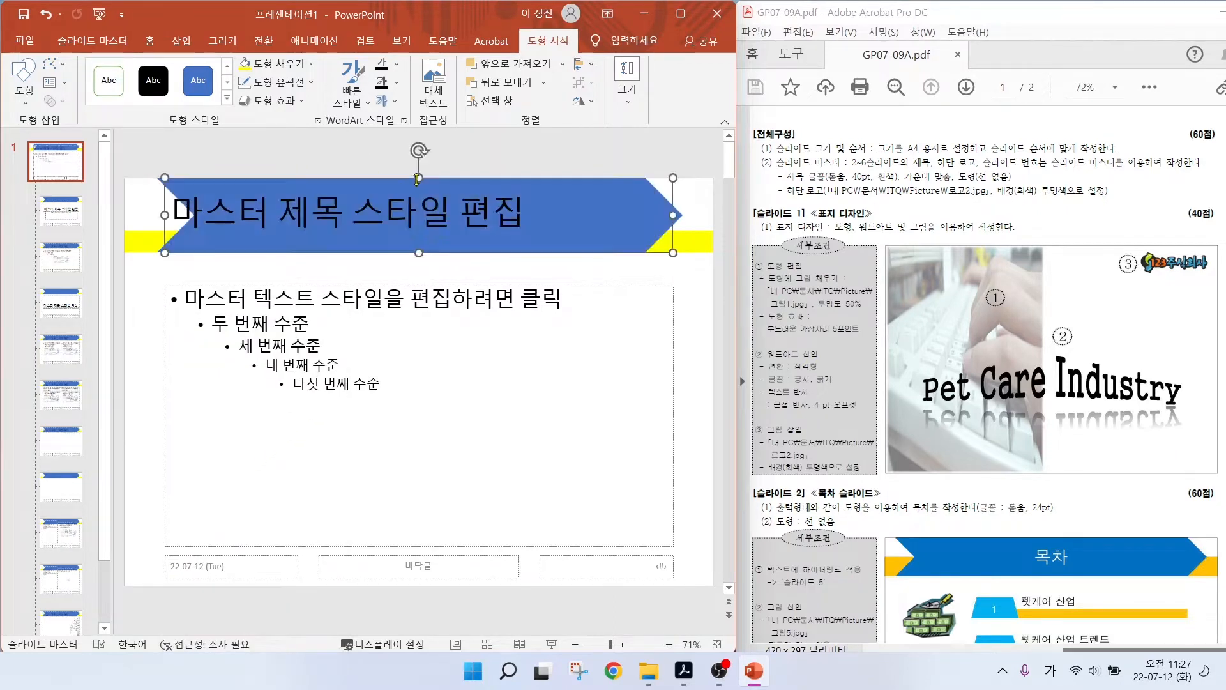
Step: Format the master title in 돋움 at 40 pt, white and centered
{"action": "left_click", "coordinate": [149, 44]}
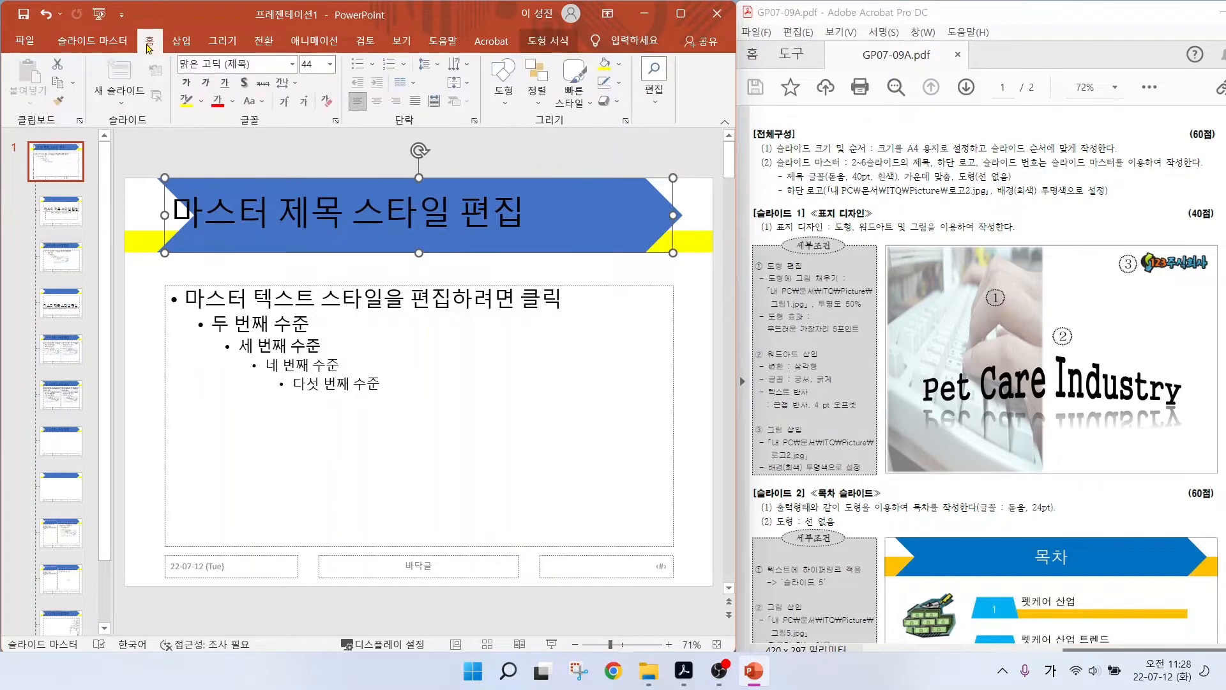
{"action": "left_click", "coordinate": [291, 64]}
{"action": "scroll", "coordinate": [217, 315], "scroll_direction": "down", "scroll_amount": 20}
{"action": "left_click", "coordinate": [217, 315]}
{"action": "left_click", "coordinate": [311, 64]}
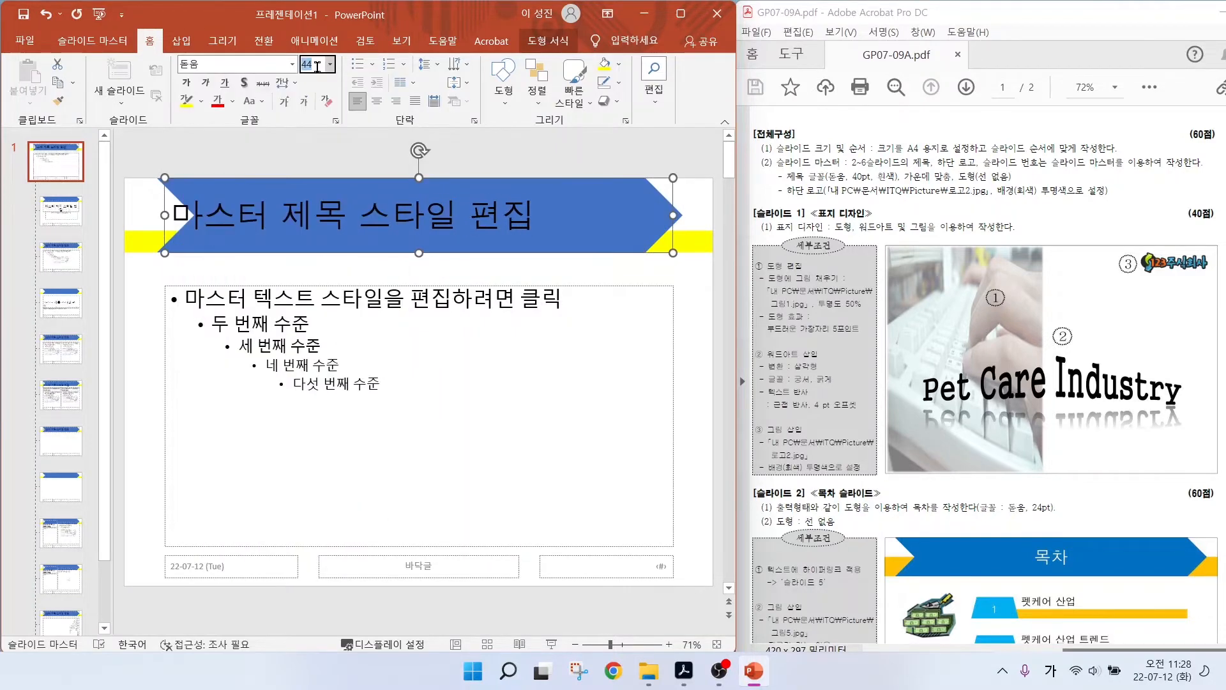
{"action": "type", "text": "40"}
{"action": "key", "text": "Return"}
{"action": "left_click", "coordinate": [232, 101]}
{"action": "left_click", "coordinate": [219, 133]}
{"action": "left_click", "coordinate": [377, 101]}
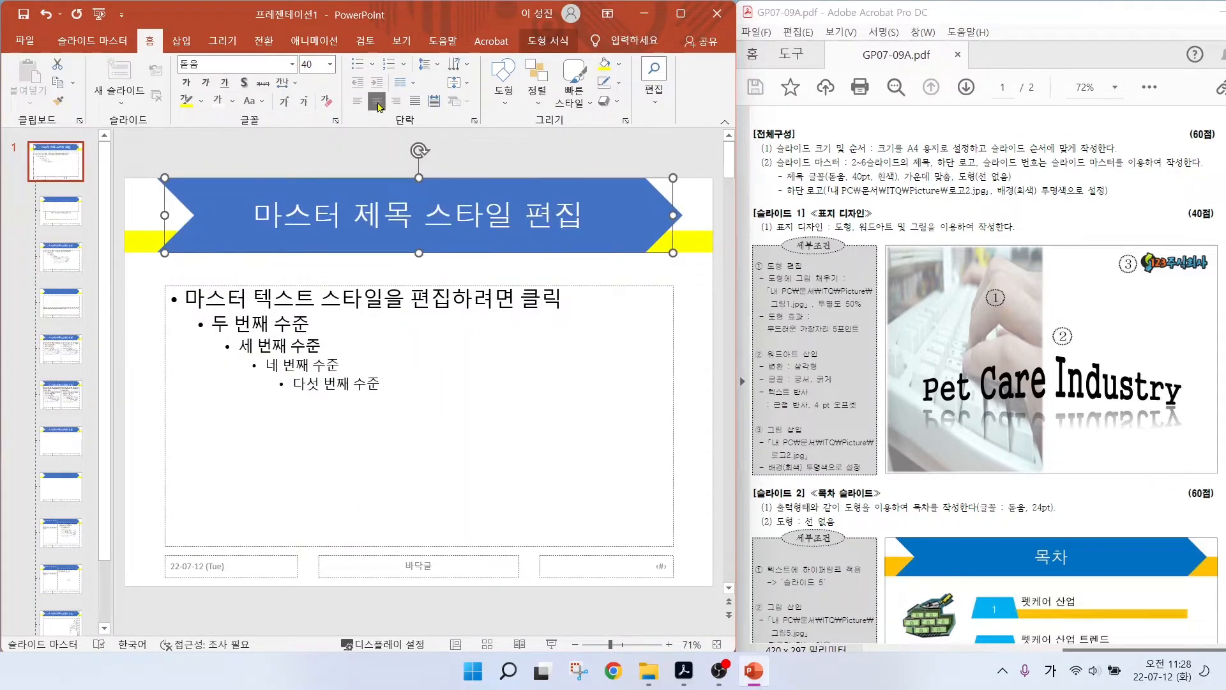
Step: Insert the picture 로고2.jpg from the ITQ\Picture folder in Documents into the slide master
{"action": "scroll", "coordinate": [1012, 483], "scroll_direction": "down", "scroll_amount": 3}
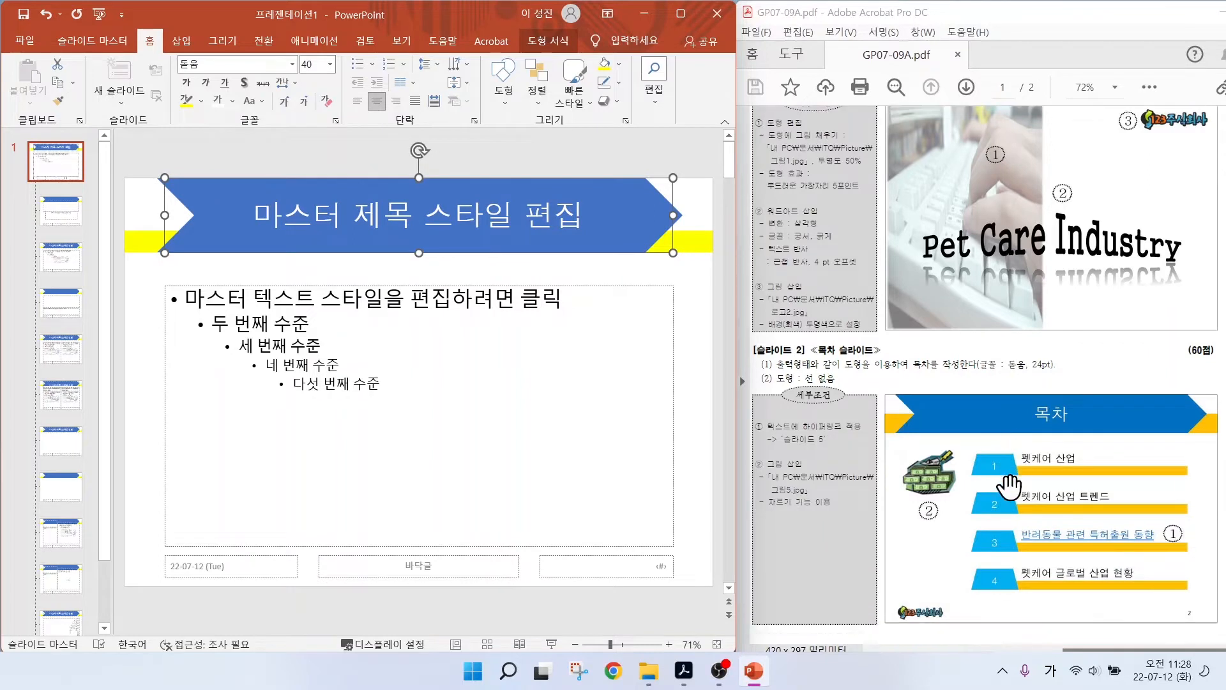
{"action": "mouse_move", "coordinate": [955, 627]}
{"action": "left_mouse_down"}
{"action": "mouse_move", "coordinate": [862, 608]}
{"action": "mouse_move", "coordinate": [968, 618]}
{"action": "left_mouse_up"}
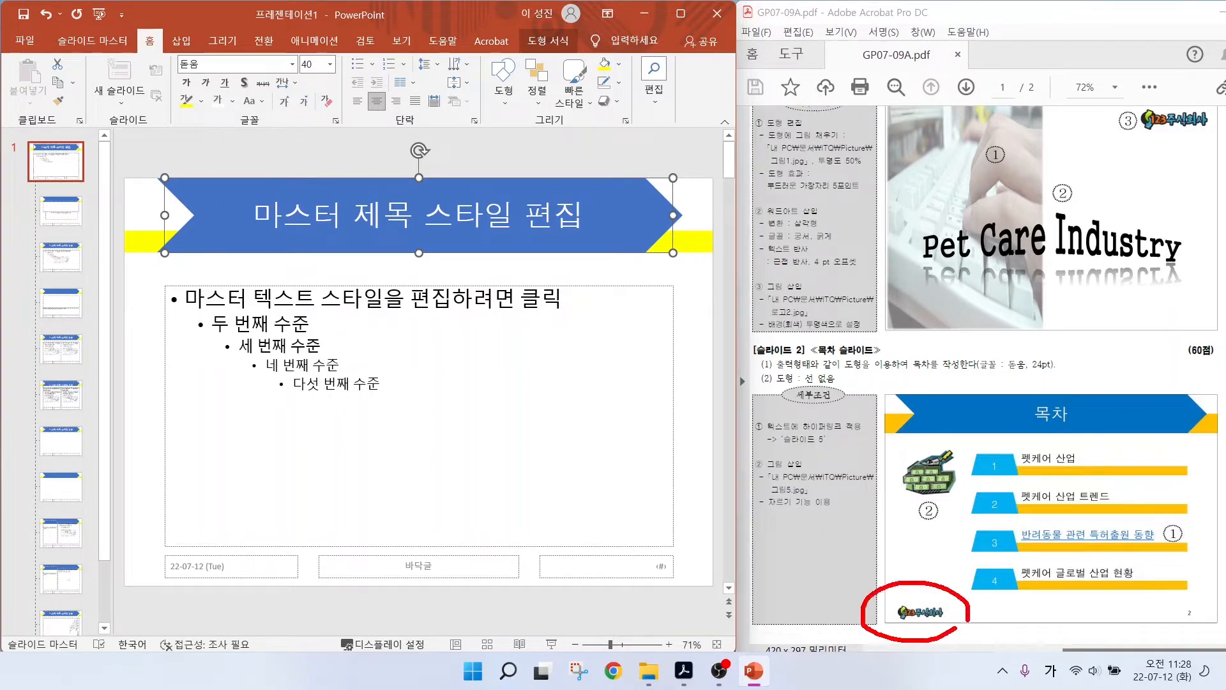
{"action": "key", "text": "Escape"}
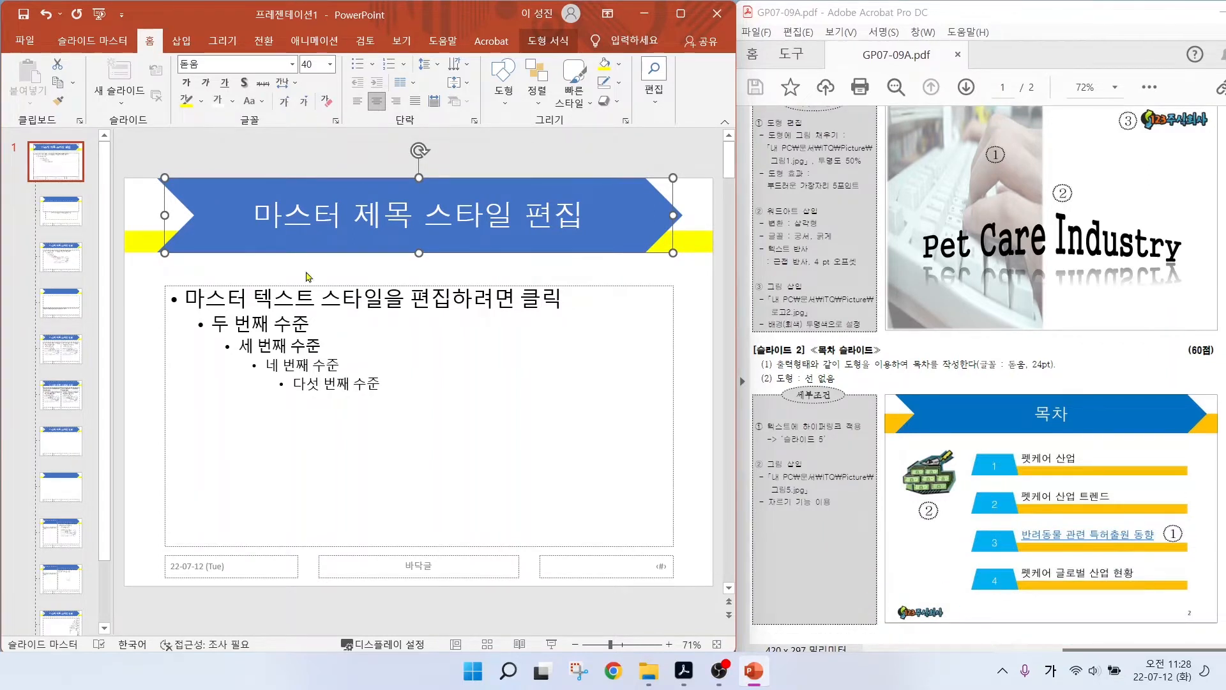
{"action": "left_click", "coordinate": [143, 490]}
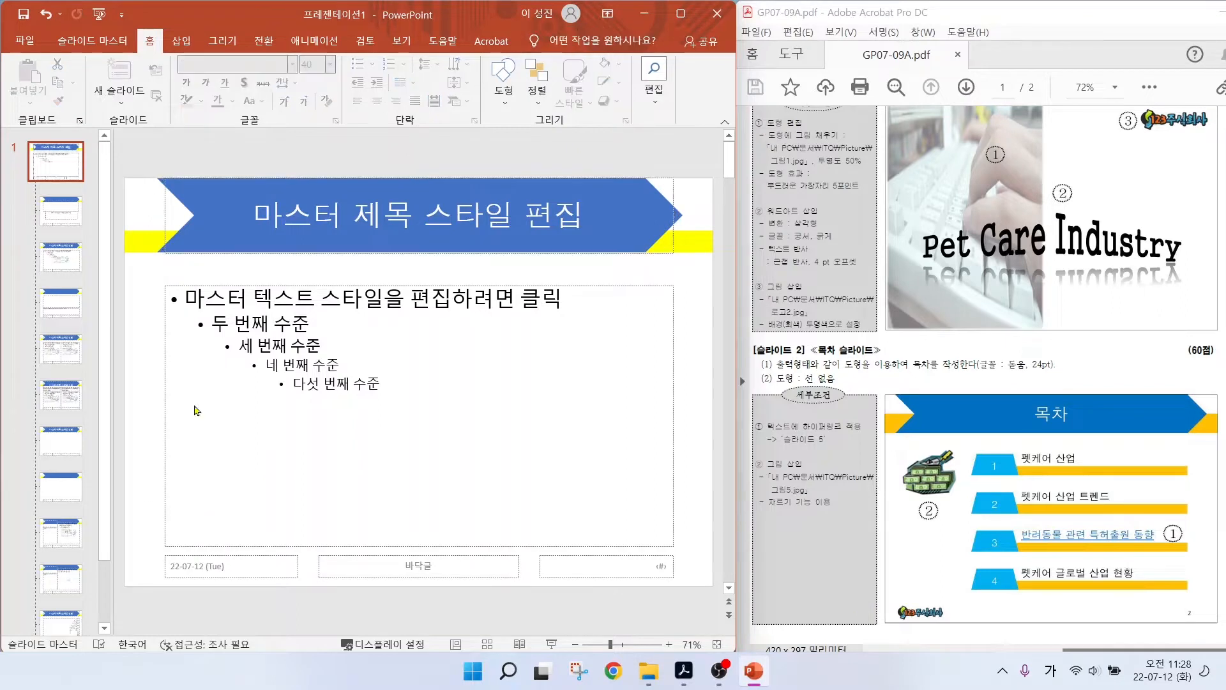
{"action": "left_click", "coordinate": [181, 40]}
{"action": "left_click", "coordinate": [137, 93]}
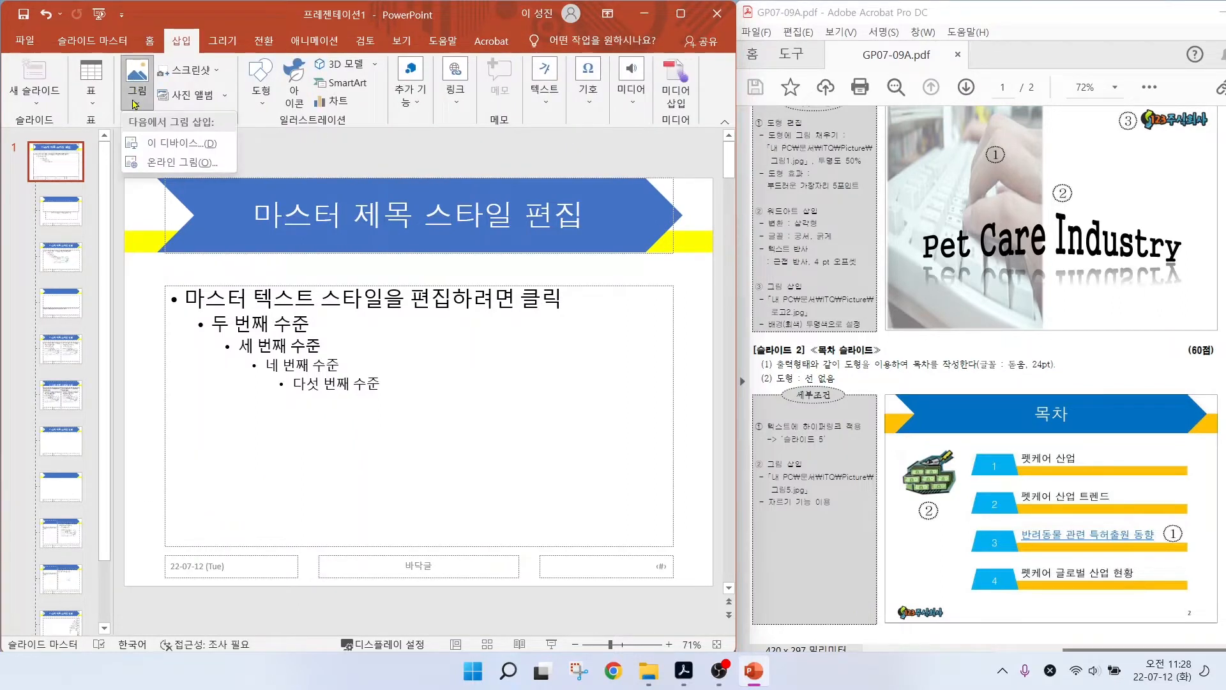
{"action": "left_click", "coordinate": [140, 139]}
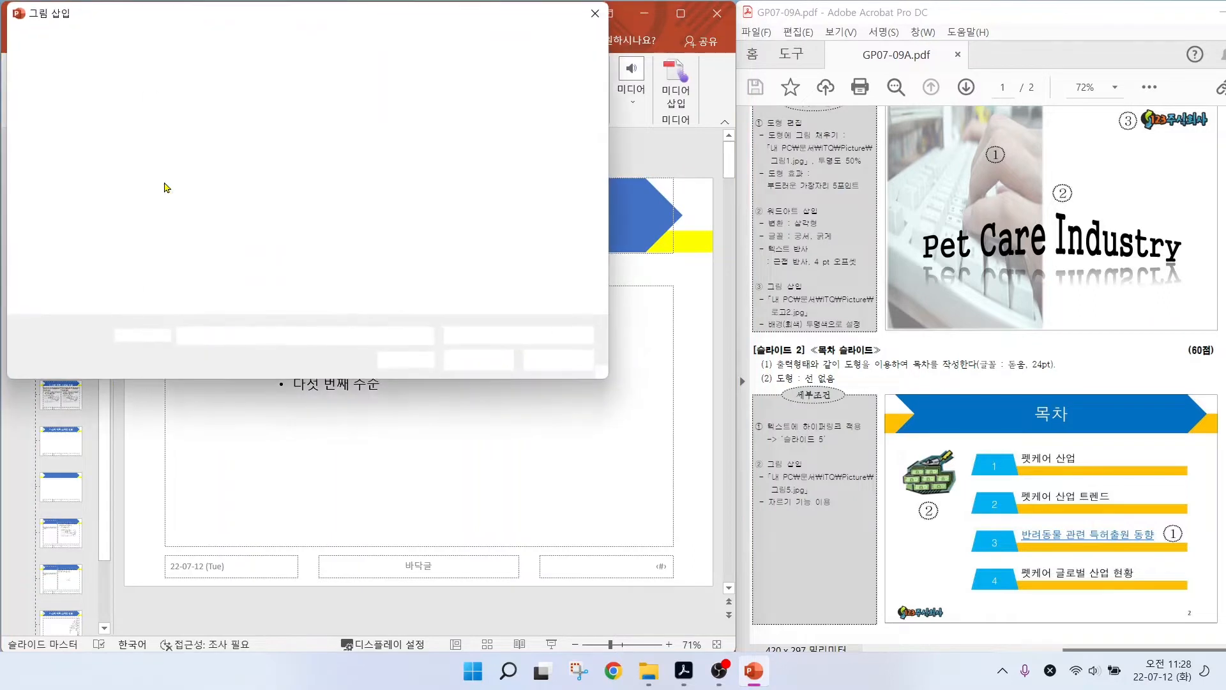
{"action": "left_click", "coordinate": [68, 189]}
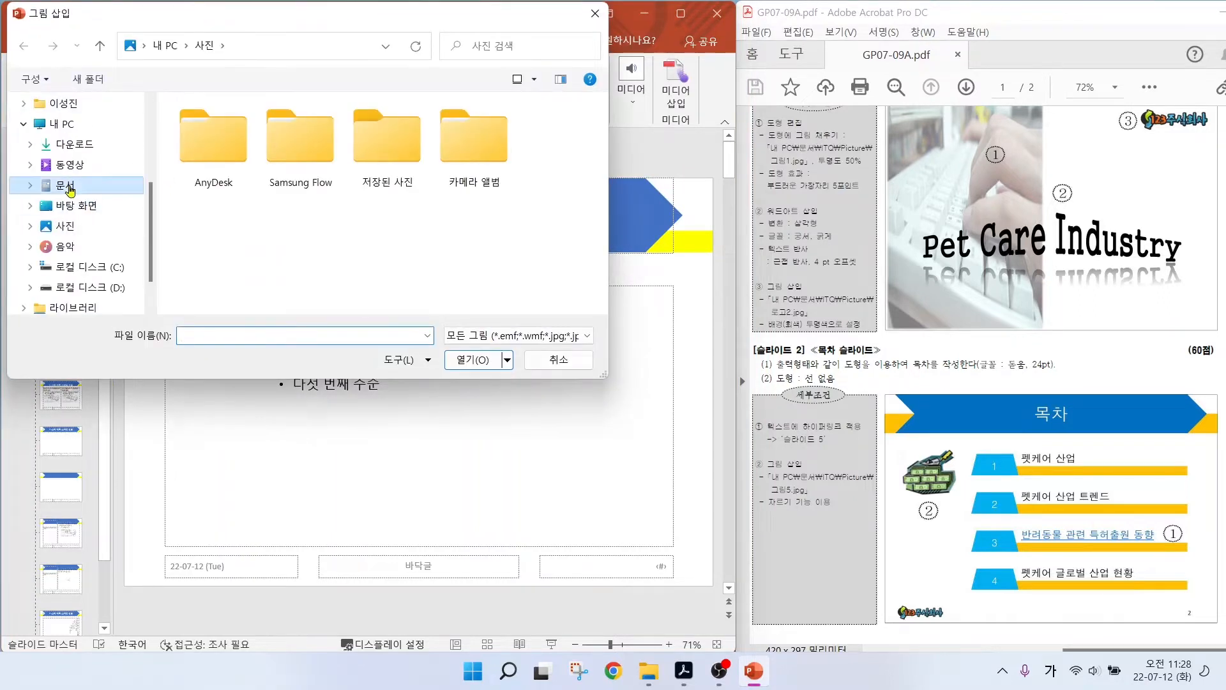
{"action": "double_click", "coordinate": [197, 207]}
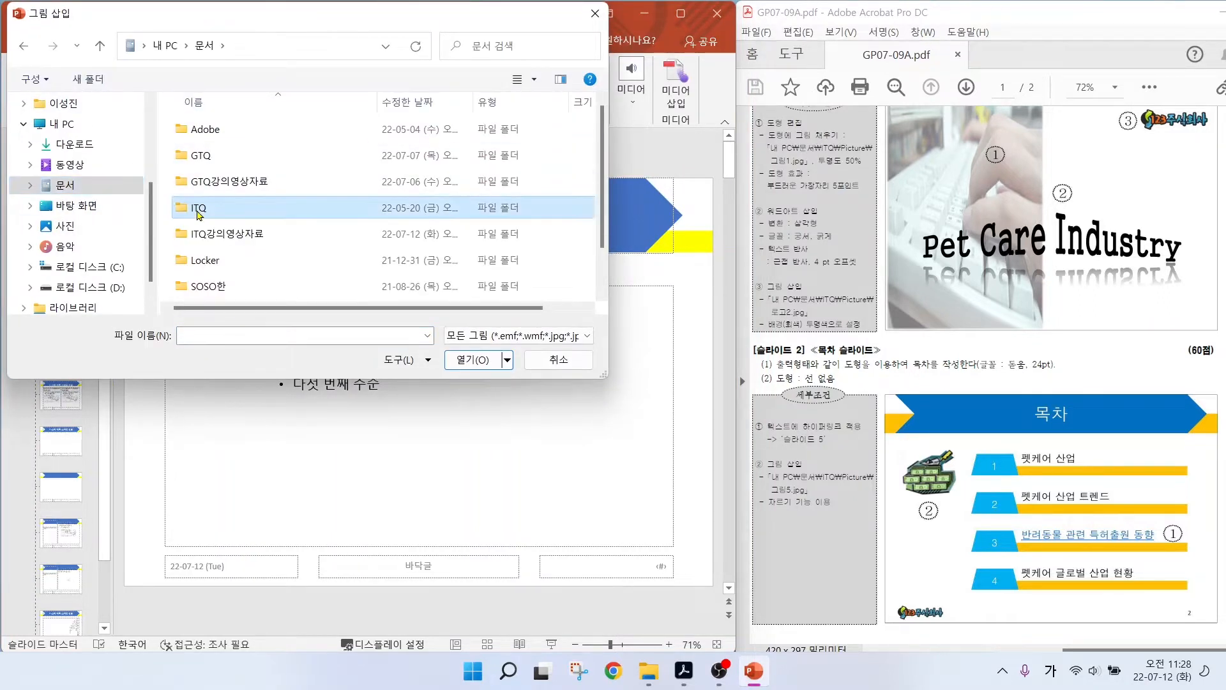
{"action": "double_click", "coordinate": [185, 129]}
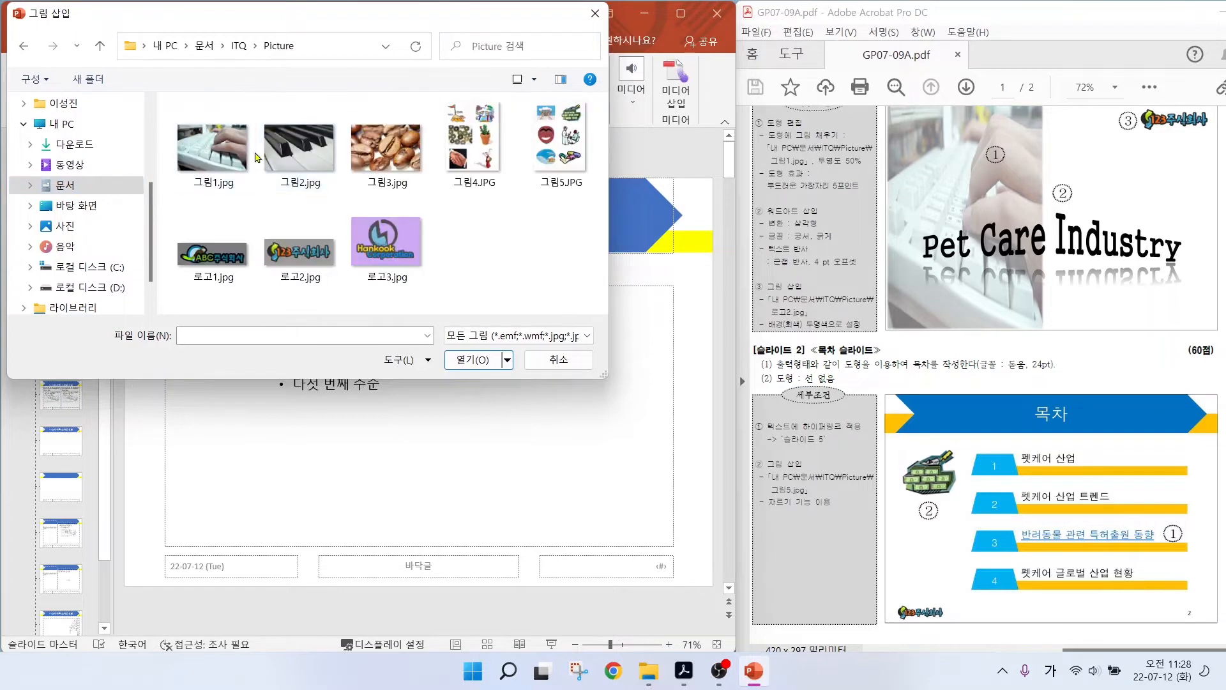
{"action": "left_click", "coordinate": [292, 263]}
{"action": "left_click", "coordinate": [472, 361]}
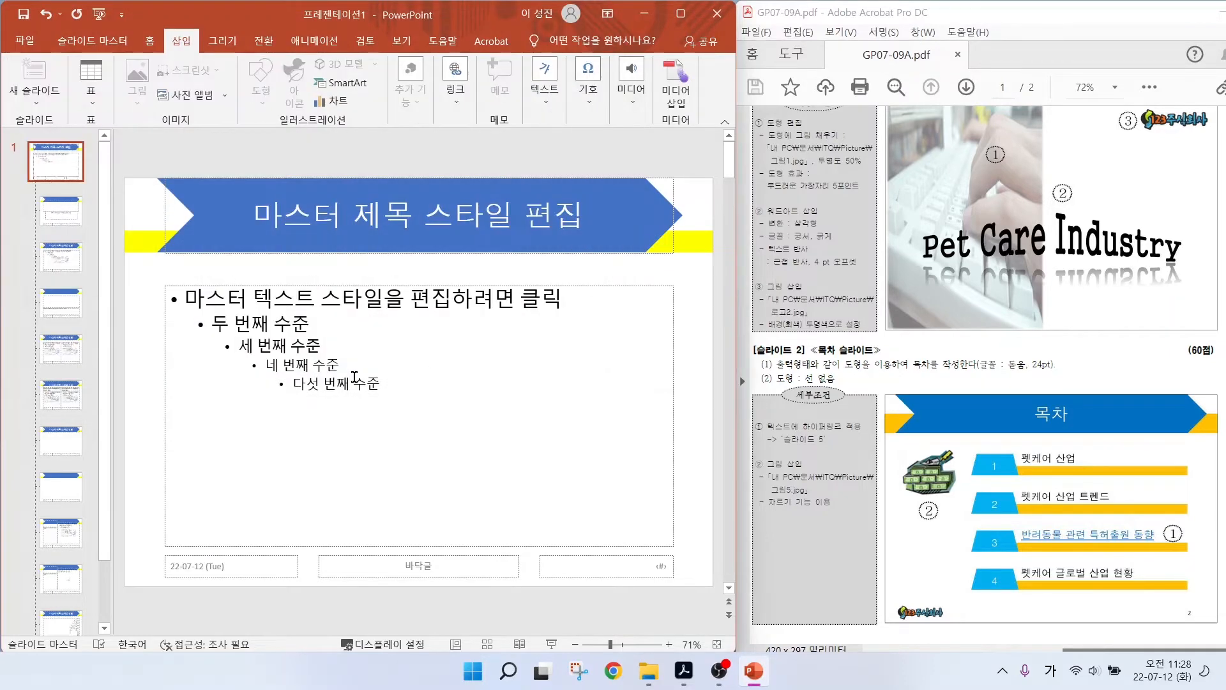
Step: Move the logo to the slide's bottom-left corner and shrink it to about 1.86 cm high by 5.02 cm wide
{"action": "left_click_drag", "start_coordinate": [362, 395], "coordinate": [169, 565]}
{"action": "left_click_drag", "start_coordinate": [311, 518], "coordinate": [232, 546]}
Step: Make the logo picture's gray background color transparent
{"action": "scroll", "coordinate": [930, 520], "scroll_direction": "up", "scroll_amount": 5}
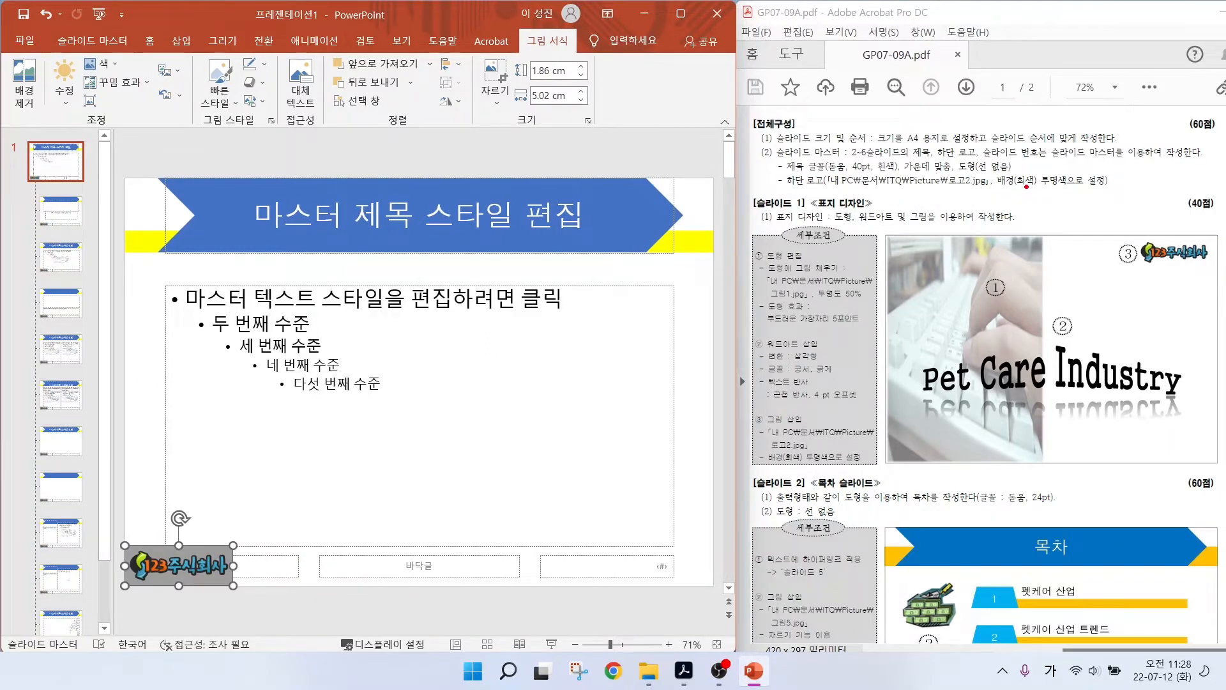
{"action": "left_click_drag", "start_coordinate": [1026, 186], "coordinate": [1079, 234]}
{"action": "key", "text": "Escape"}
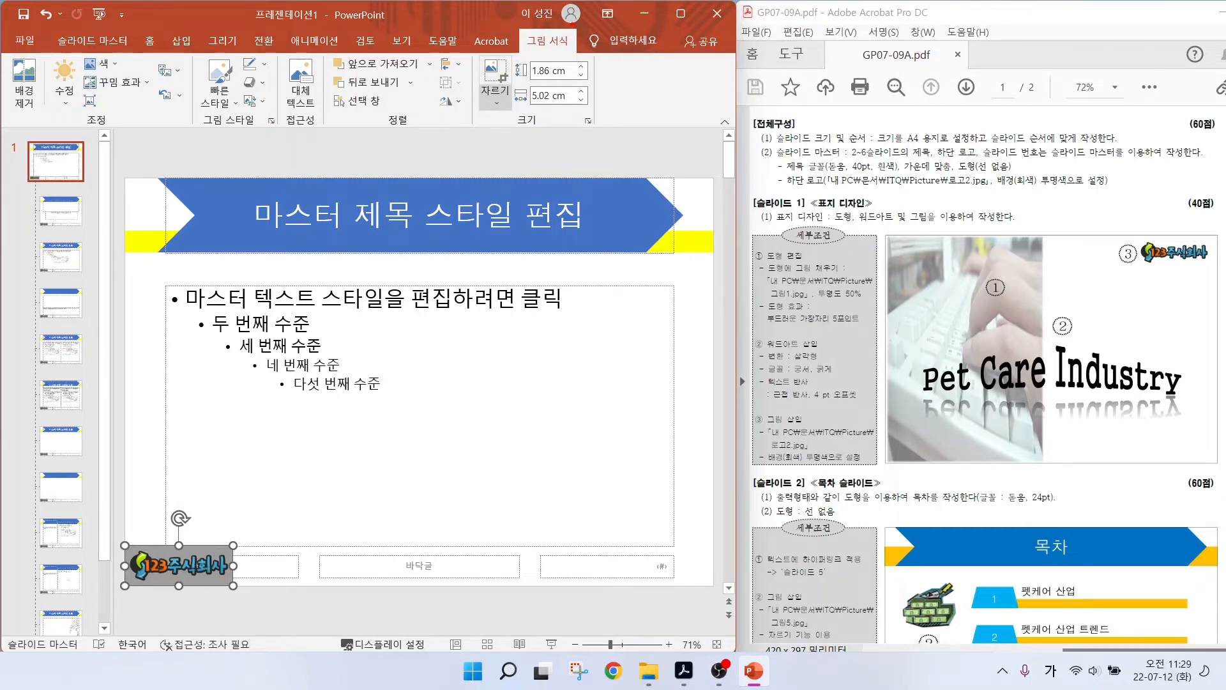
{"action": "mouse_move", "coordinate": [575, 35]}
{"action": "left_mouse_down"}
{"action": "mouse_move", "coordinate": [521, 19]}
{"action": "mouse_move", "coordinate": [576, 69]}
{"action": "left_mouse_up"}
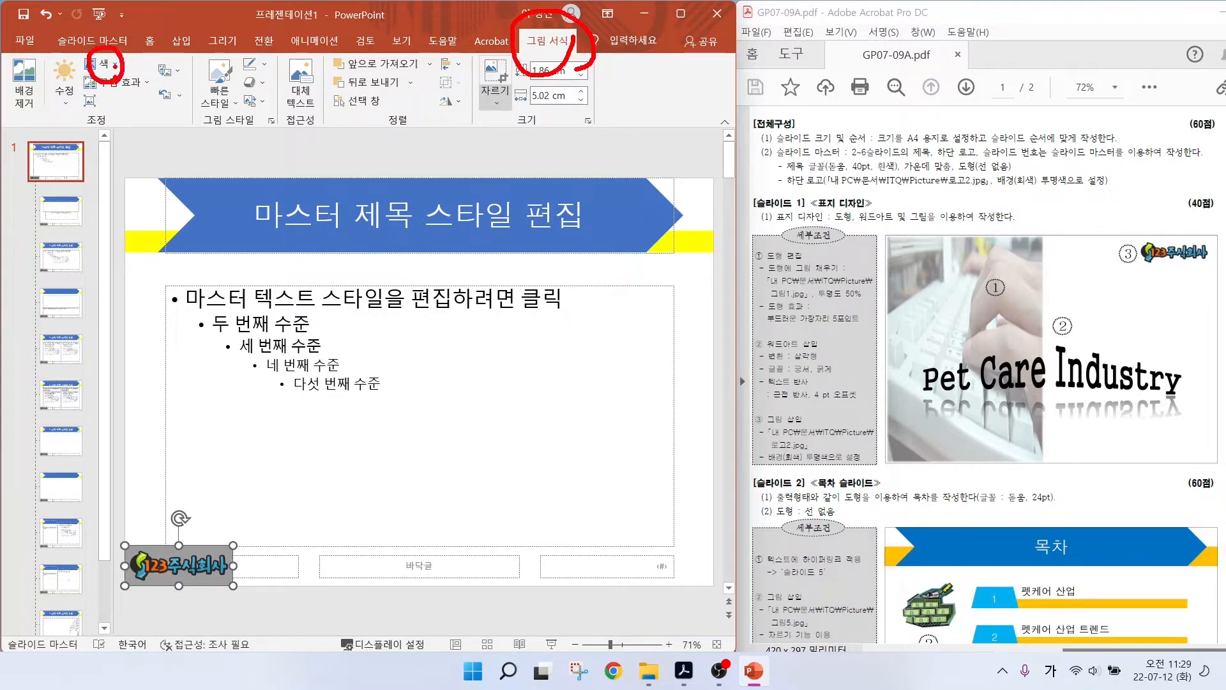
{"action": "key", "text": "Escape"}
{"action": "left_click", "coordinate": [102, 64]}
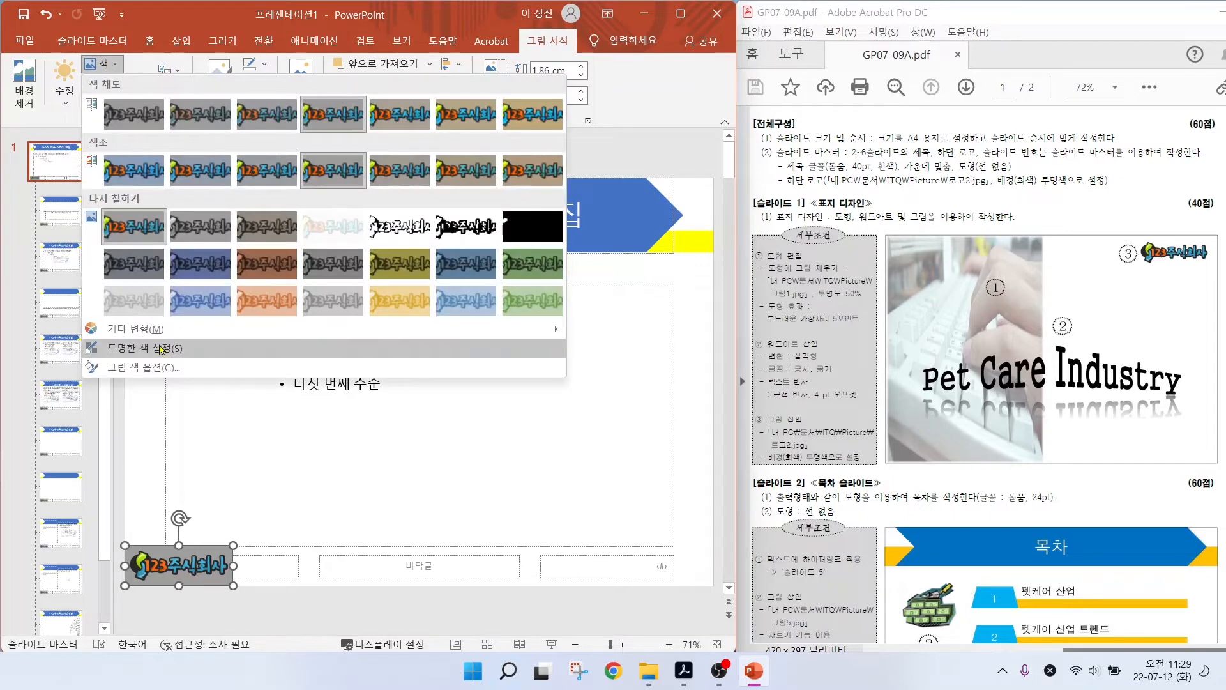
{"action": "left_click", "coordinate": [161, 349]}
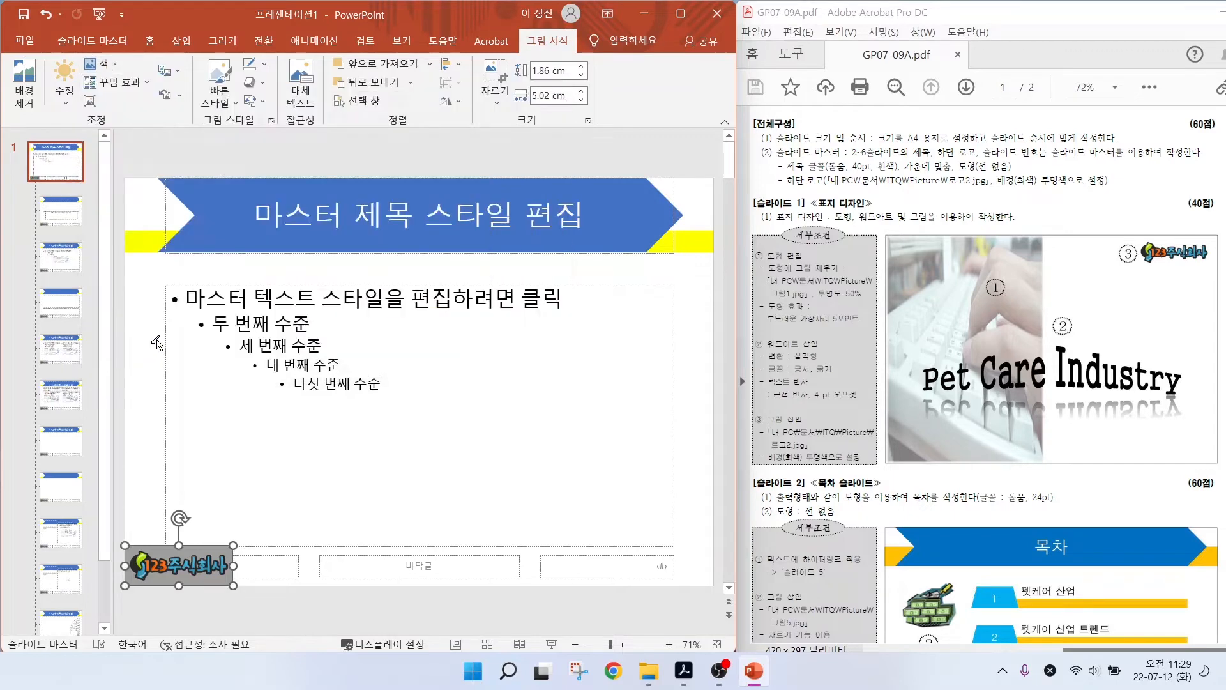
{"action": "left_click", "coordinate": [204, 548]}
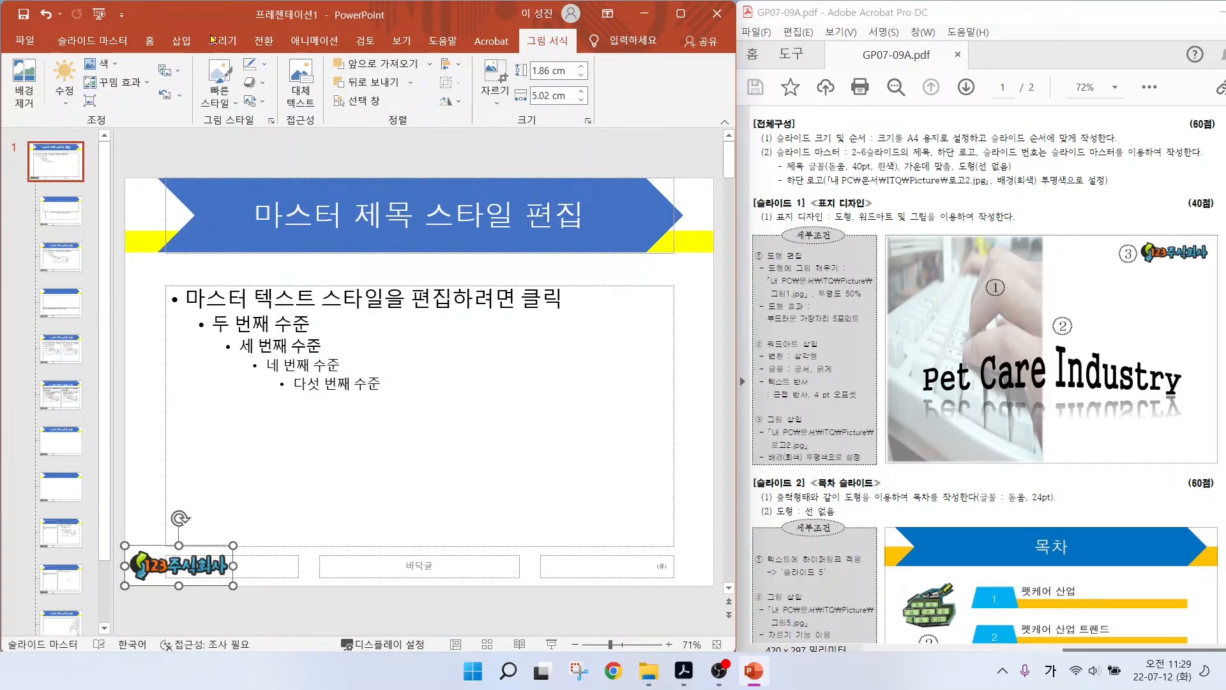
{"action": "left_click", "coordinate": [268, 597]}
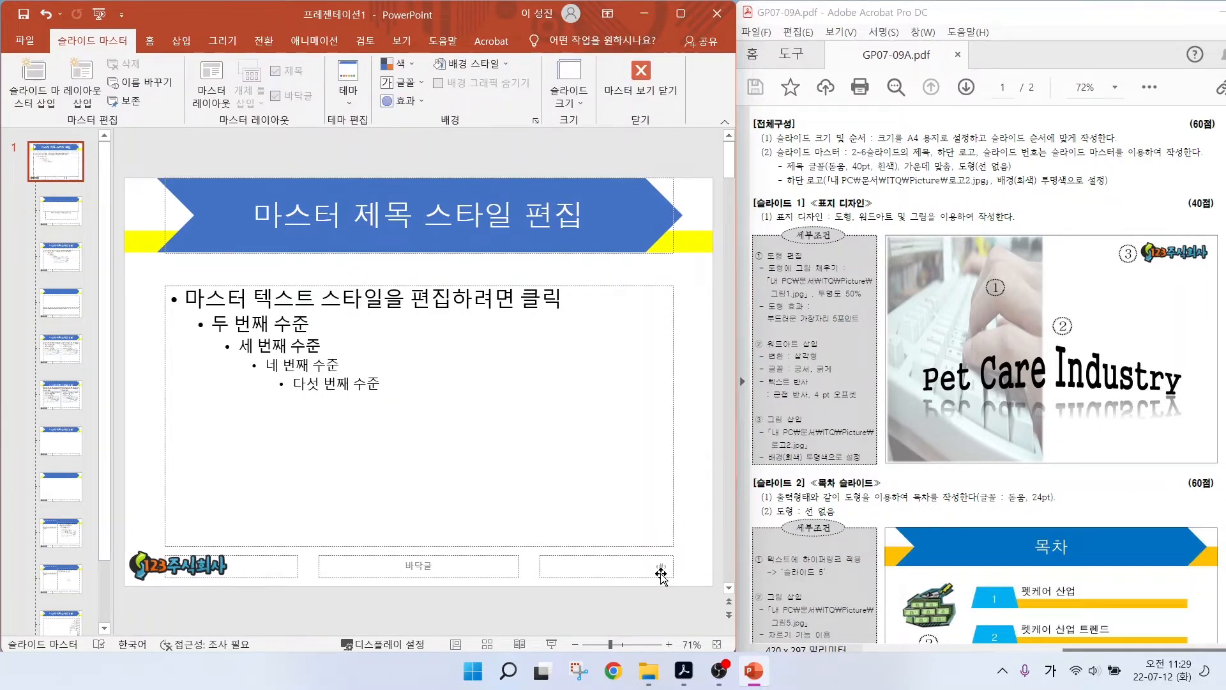
{"action": "left_click_drag", "start_coordinate": [540, 551], "coordinate": [700, 588]}
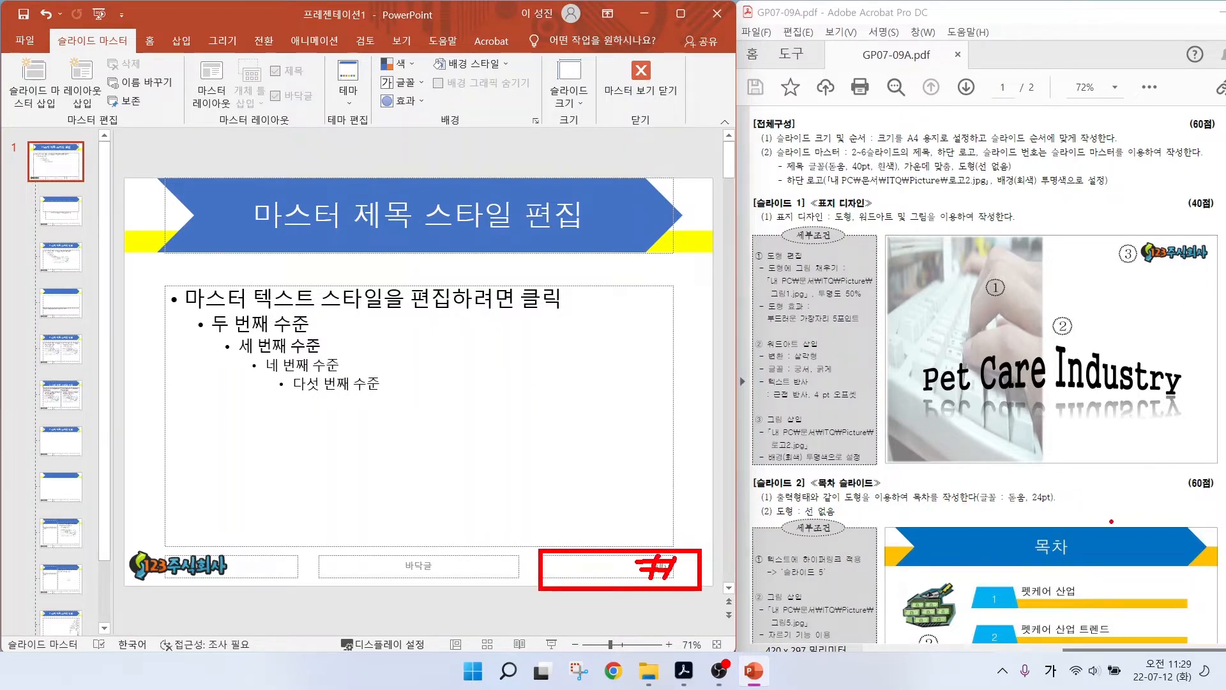
{"action": "scroll", "coordinate": [945, 520], "scroll_direction": "down", "scroll_amount": 3}
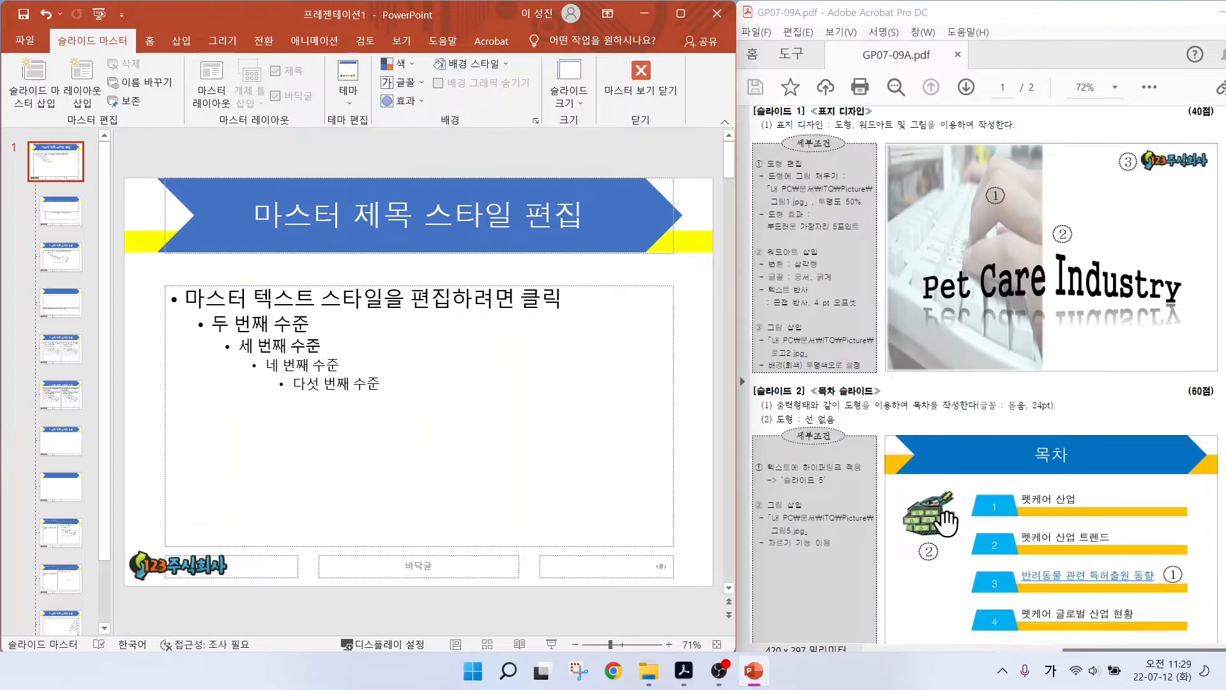
Step: Hide the master background graphics on the title slide layout and close the slide master view
{"action": "scroll", "coordinate": [947, 523], "scroll_direction": "down", "scroll_amount": 2}
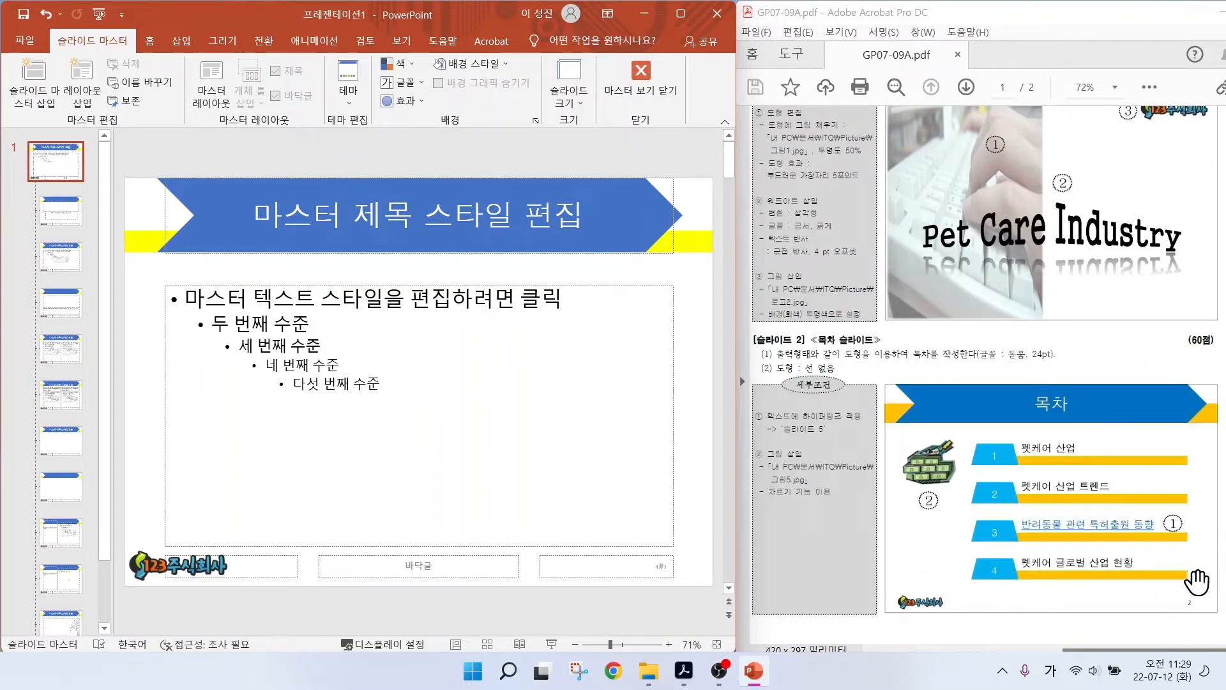
{"action": "scroll", "coordinate": [1054, 332], "scroll_direction": "up", "scroll_amount": 4}
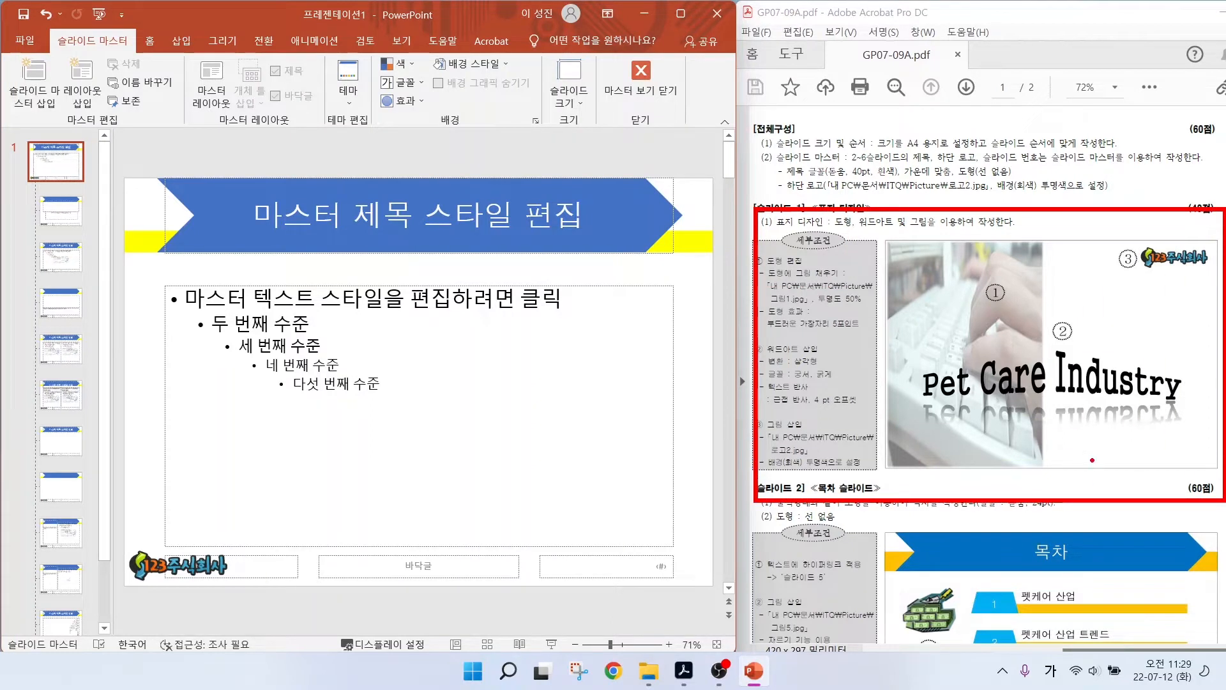
{"action": "left_click", "coordinate": [62, 211]}
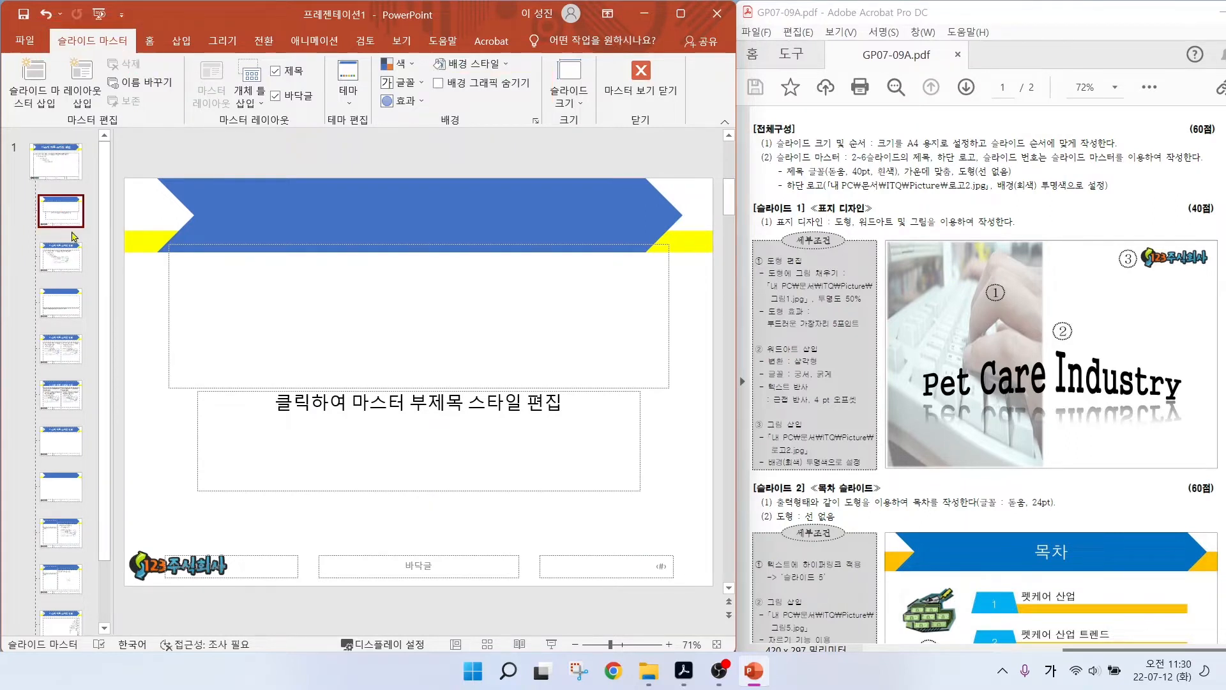
{"action": "left_click", "coordinate": [436, 87]}
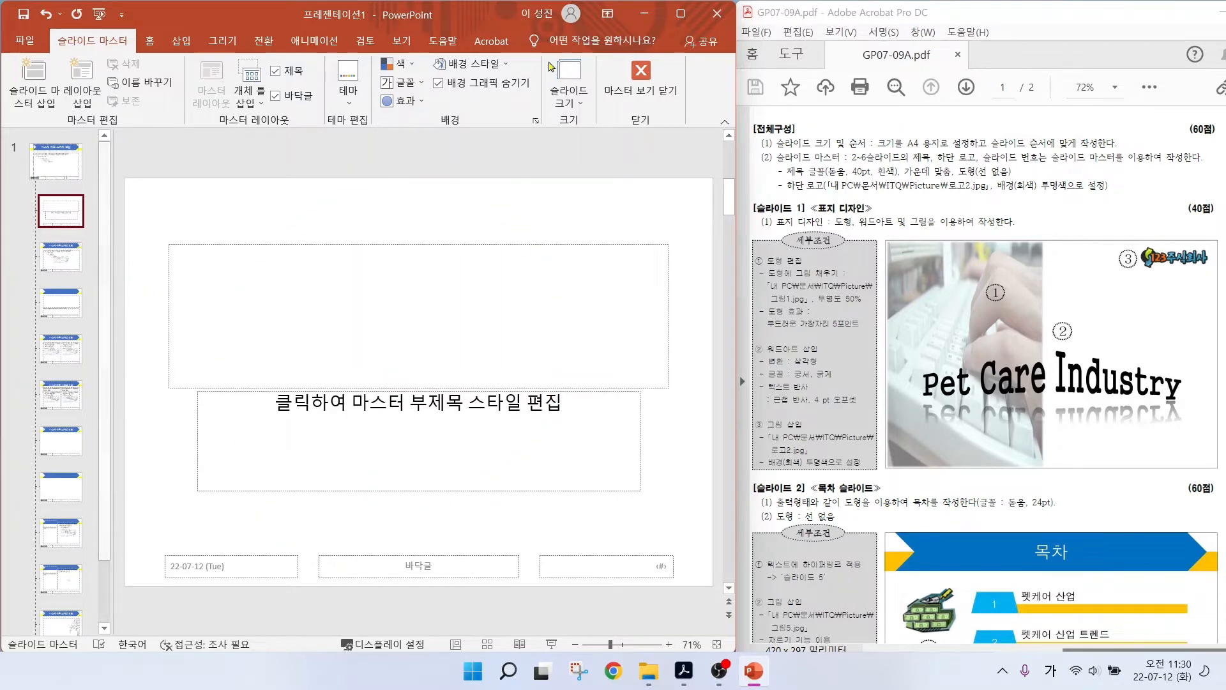
{"action": "left_click", "coordinate": [641, 75]}
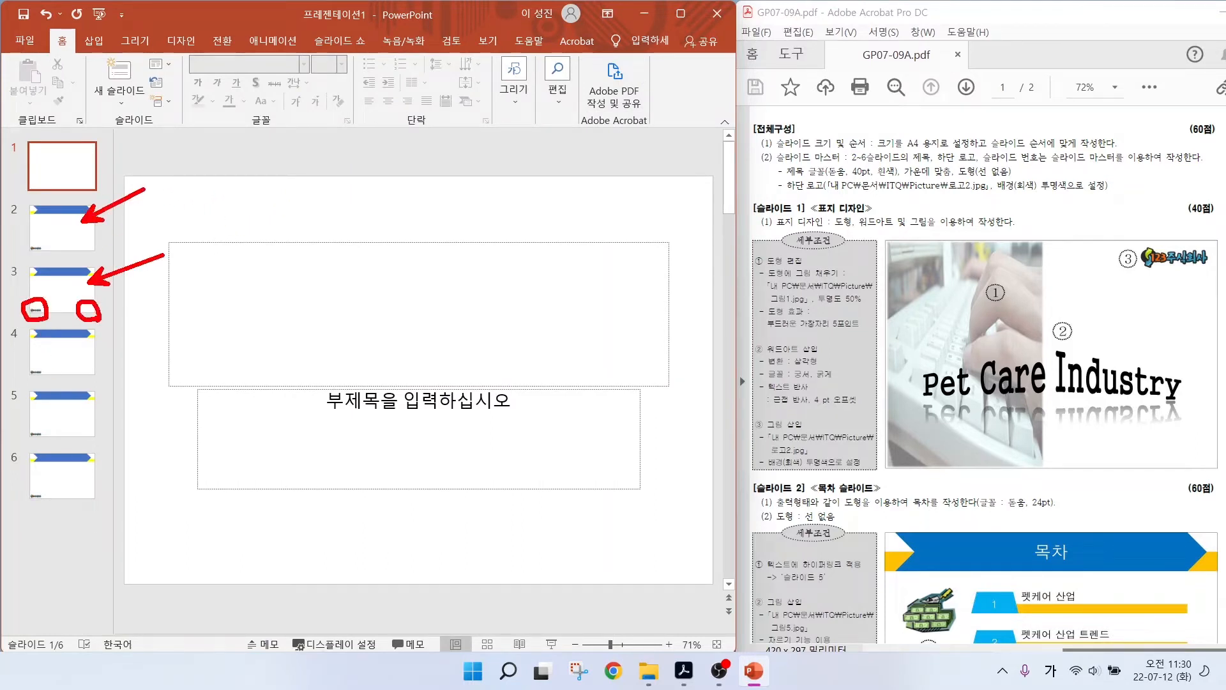
Step: Add slide numbers to all slides except the title slide
{"action": "left_click", "coordinate": [94, 42]}
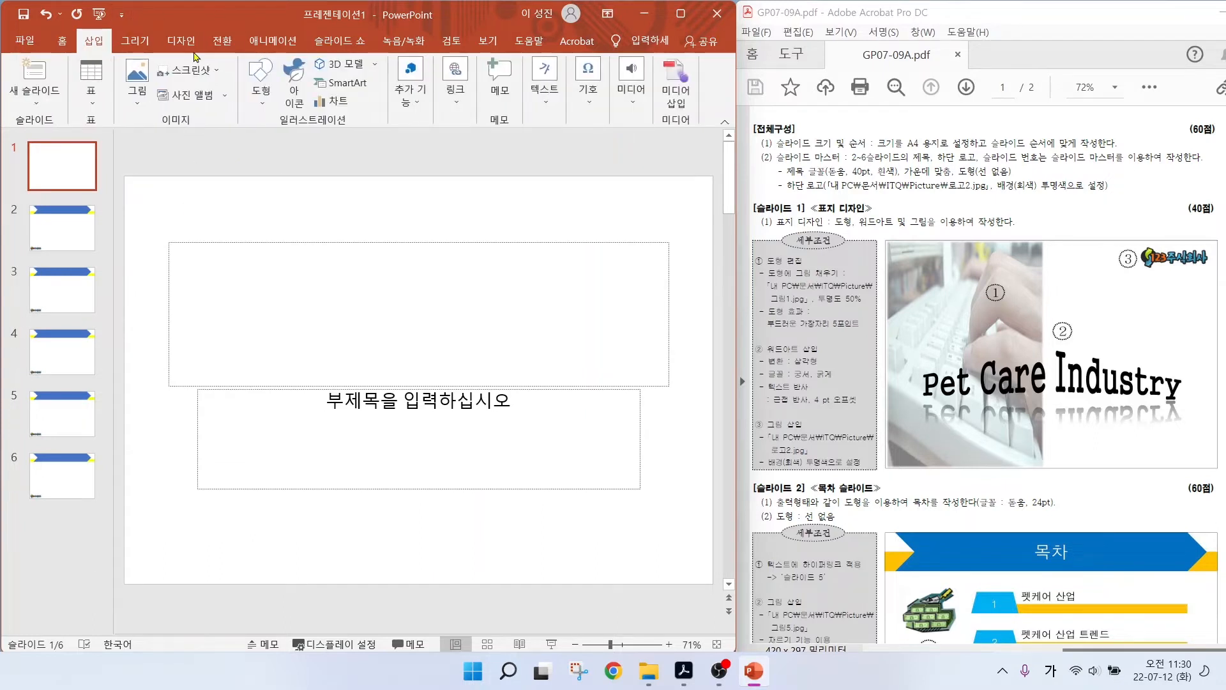
{"action": "left_click", "coordinate": [546, 99]}
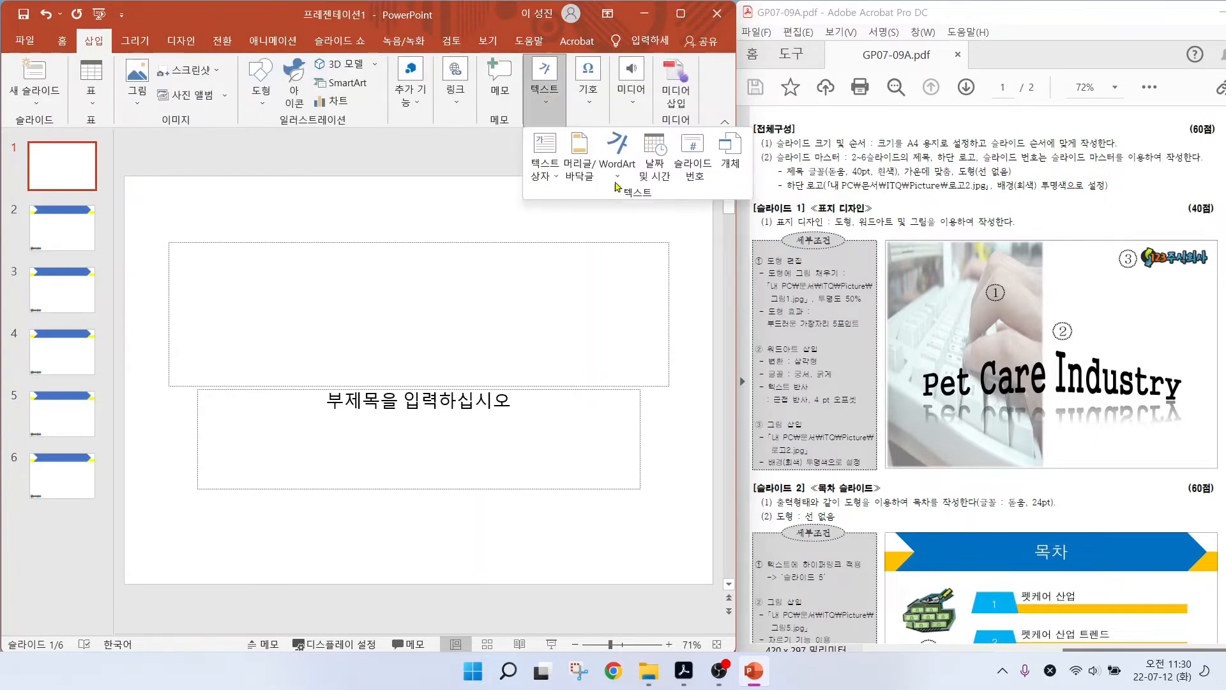
{"action": "left_click", "coordinate": [693, 169]}
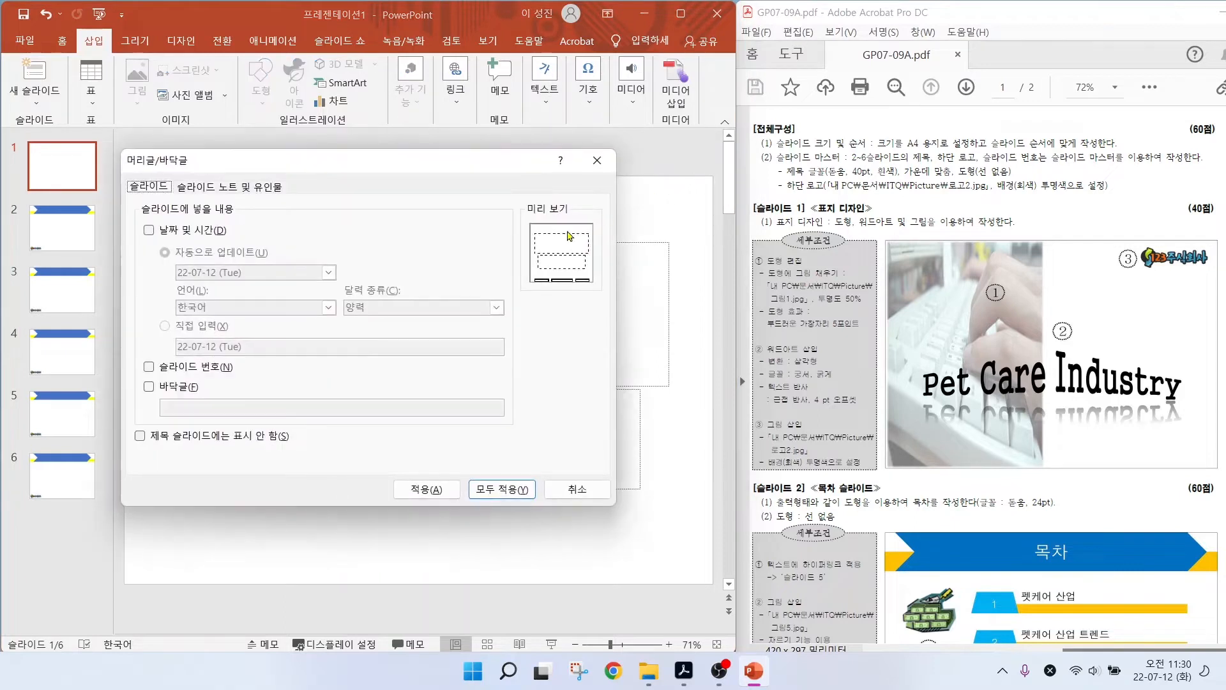
{"action": "left_click", "coordinate": [150, 368]}
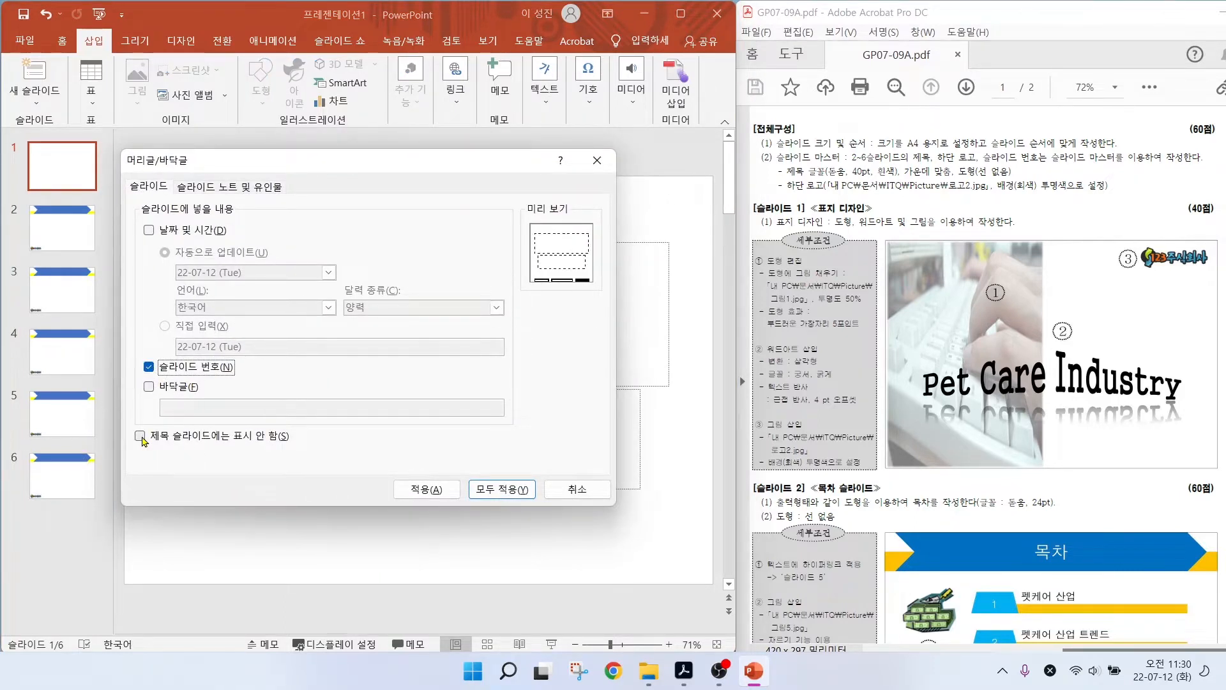
{"action": "left_click", "coordinate": [140, 437]}
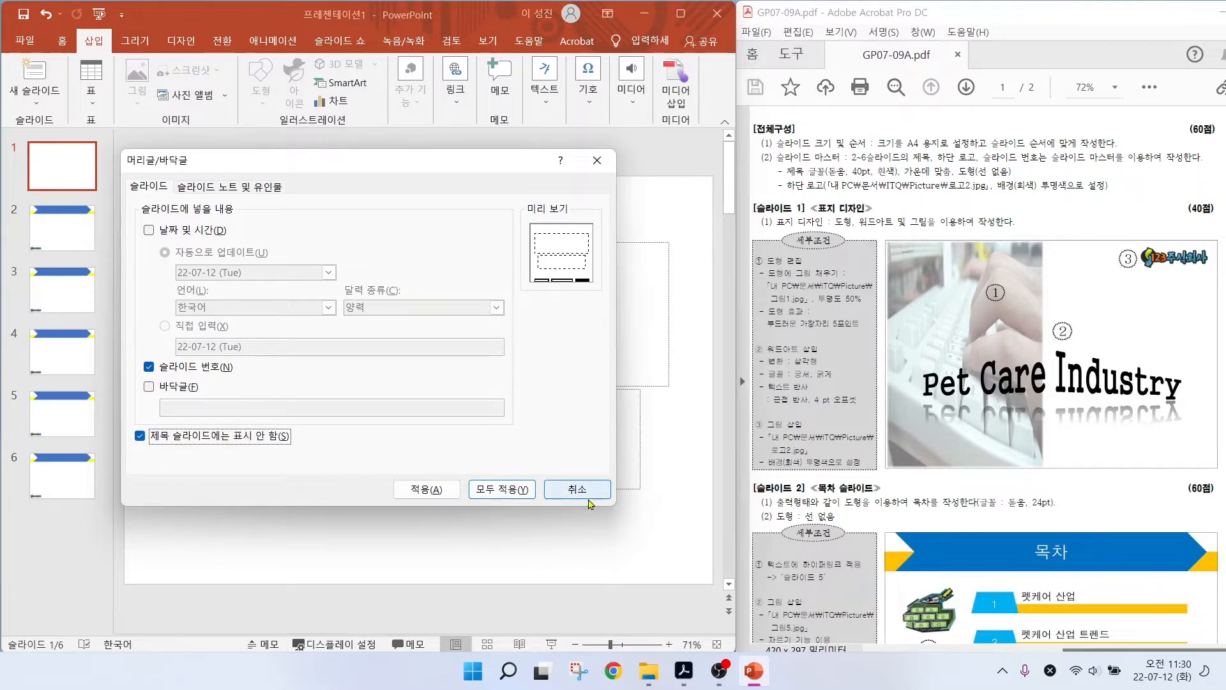
{"action": "left_click", "coordinate": [503, 488]}
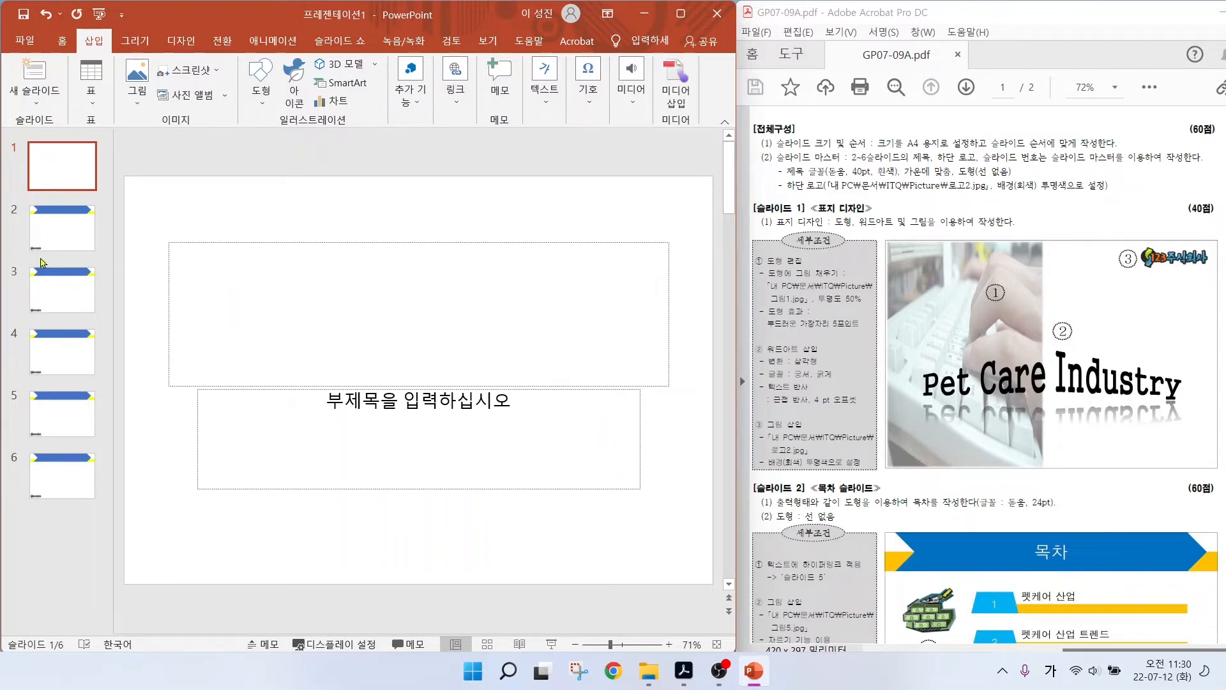
Step: Check slides 2 to 6 for the title shapes, the bottom logo and the slide number
{"action": "left_click", "coordinate": [49, 223]}
{"action": "left_click", "coordinate": [48, 284]}
{"action": "left_click", "coordinate": [55, 345]}
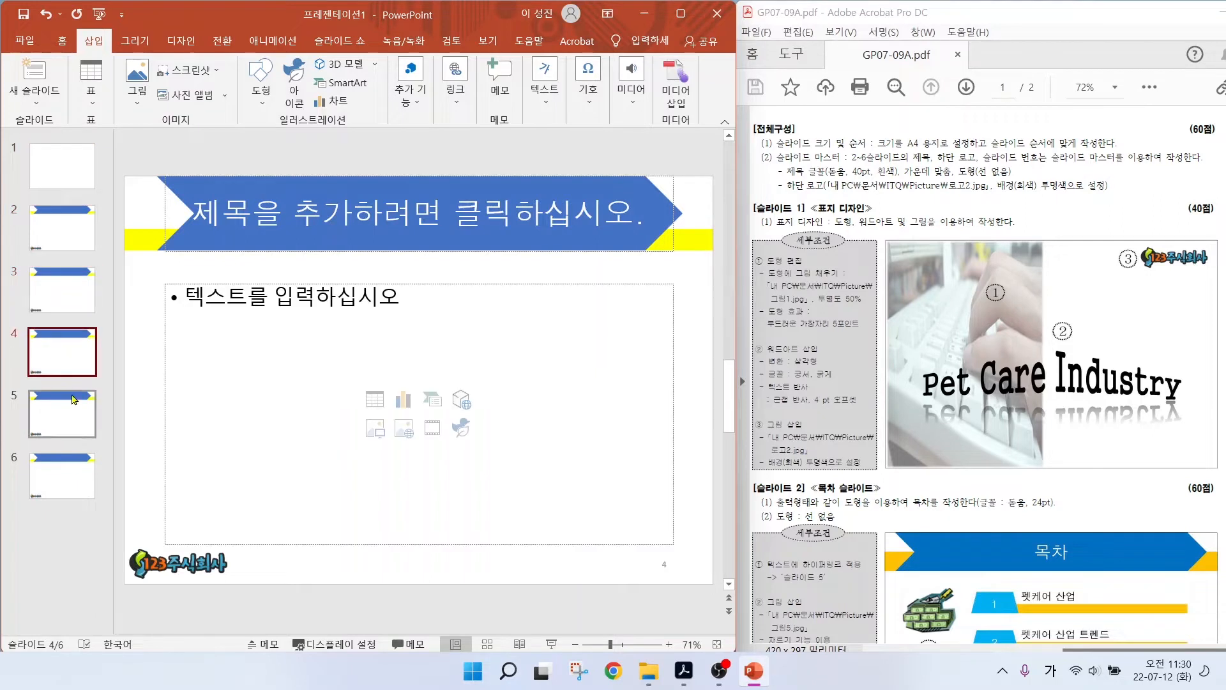
{"action": "left_click", "coordinate": [74, 399]}
{"action": "left_click", "coordinate": [63, 476]}
{"action": "key", "text": "ctrl+2"}
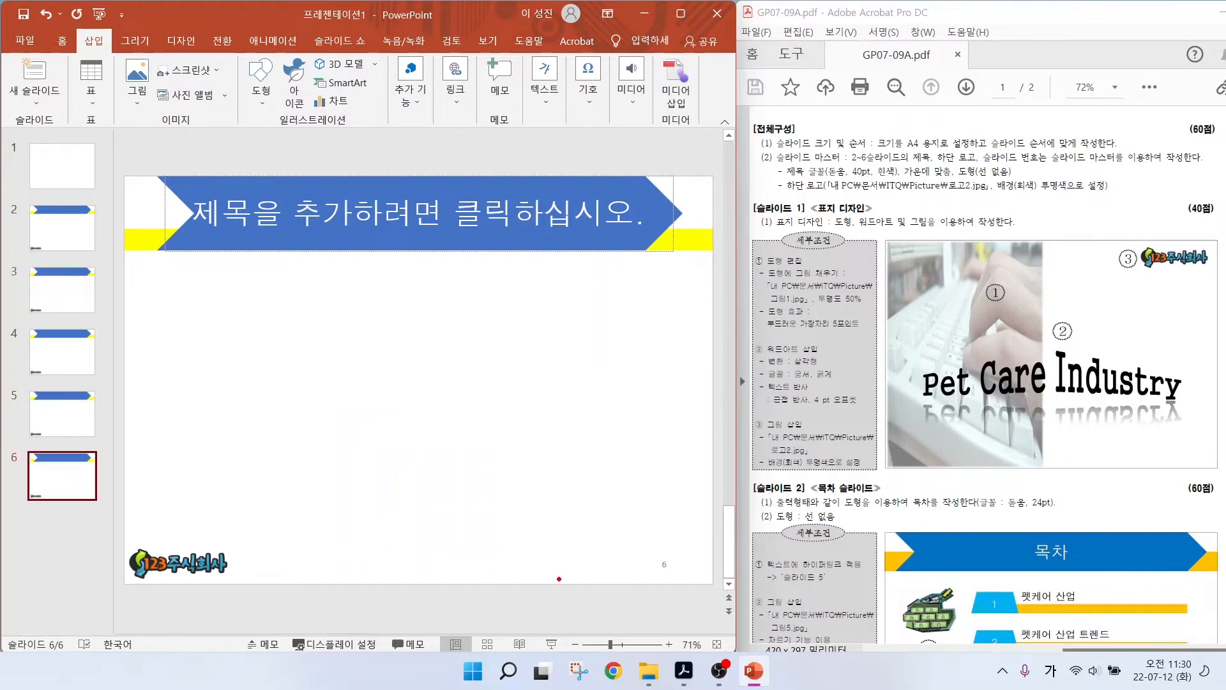
{"action": "mouse_move", "coordinate": [695, 589]}
{"action": "left_mouse_down"}
{"action": "mouse_move", "coordinate": [662, 590]}
{"action": "mouse_move", "coordinate": [659, 610]}
{"action": "left_mouse_up"}
{"action": "mouse_move", "coordinate": [217, 574]}
{"action": "left_mouse_down"}
{"action": "mouse_move", "coordinate": [157, 578]}
{"action": "mouse_move", "coordinate": [195, 567]}
{"action": "left_mouse_up"}
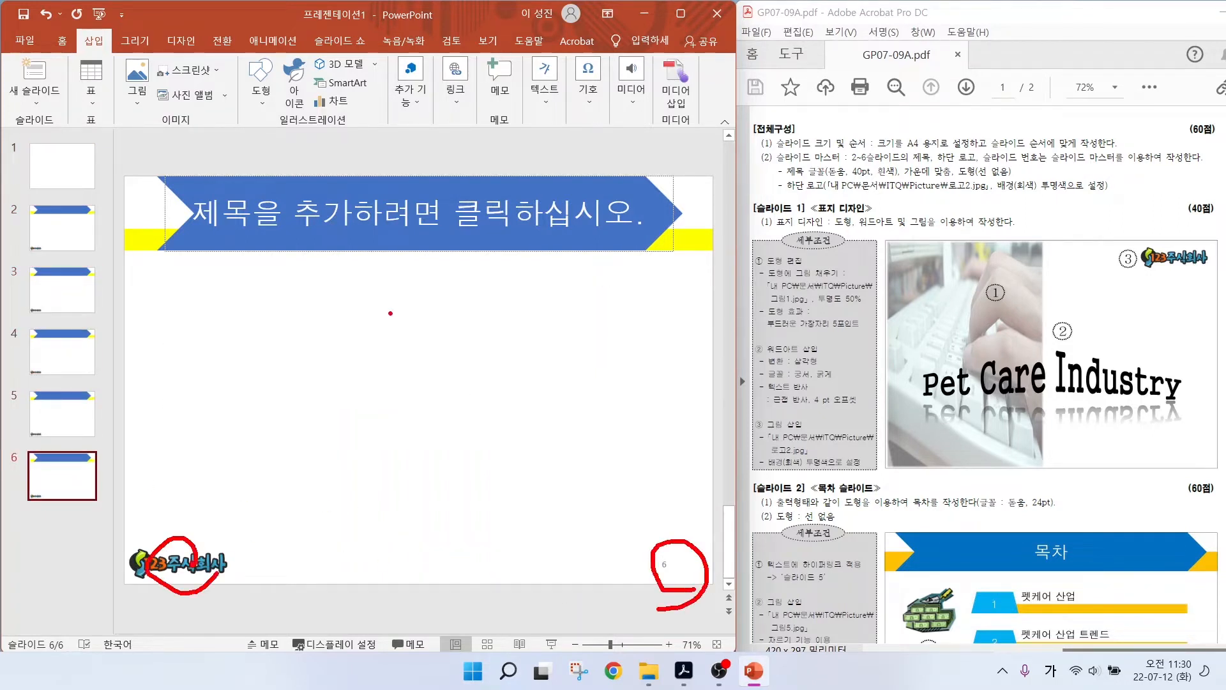
{"action": "mouse_move", "coordinate": [501, 223]}
{"action": "left_mouse_down"}
{"action": "mouse_move", "coordinate": [399, 214]}
{"action": "mouse_move", "coordinate": [475, 227]}
{"action": "left_mouse_up"}
{"action": "key", "text": "Escape"}
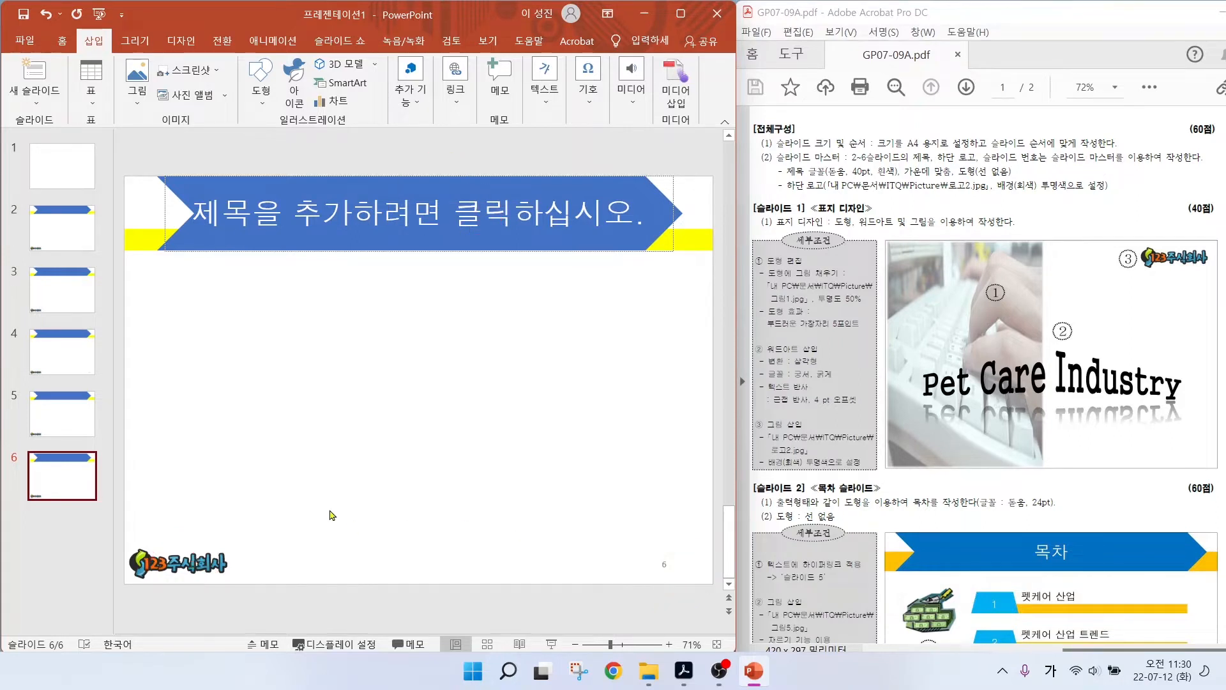
Step: Go to slide 1 and examine the cover design conditions for slide 1 in GP07-09A.pdf
{"action": "left_click", "coordinate": [62, 164]}
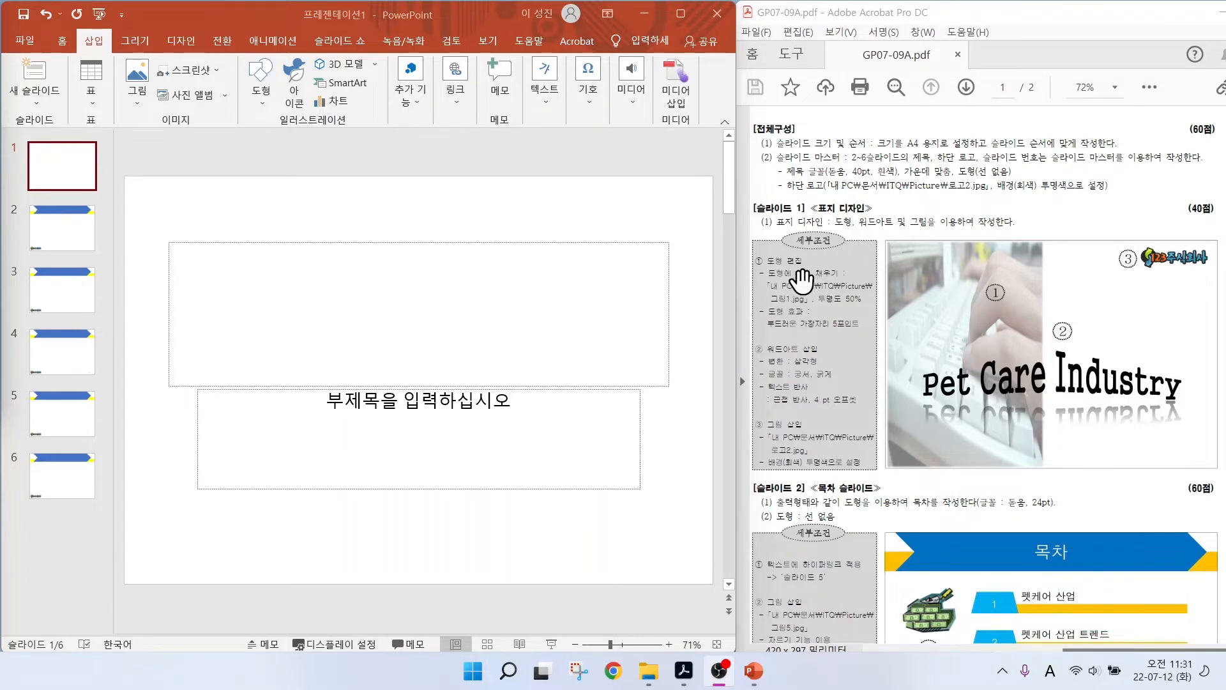
{"action": "key", "text": "ctrl+2"}
{"action": "left_click_drag", "start_coordinate": [841, 214], "coordinate": [811, 168]}
{"action": "left_click_drag", "start_coordinate": [880, 210], "coordinate": [859, 180]}
{"action": "left_click_drag", "start_coordinate": [936, 212], "coordinate": [899, 168]}
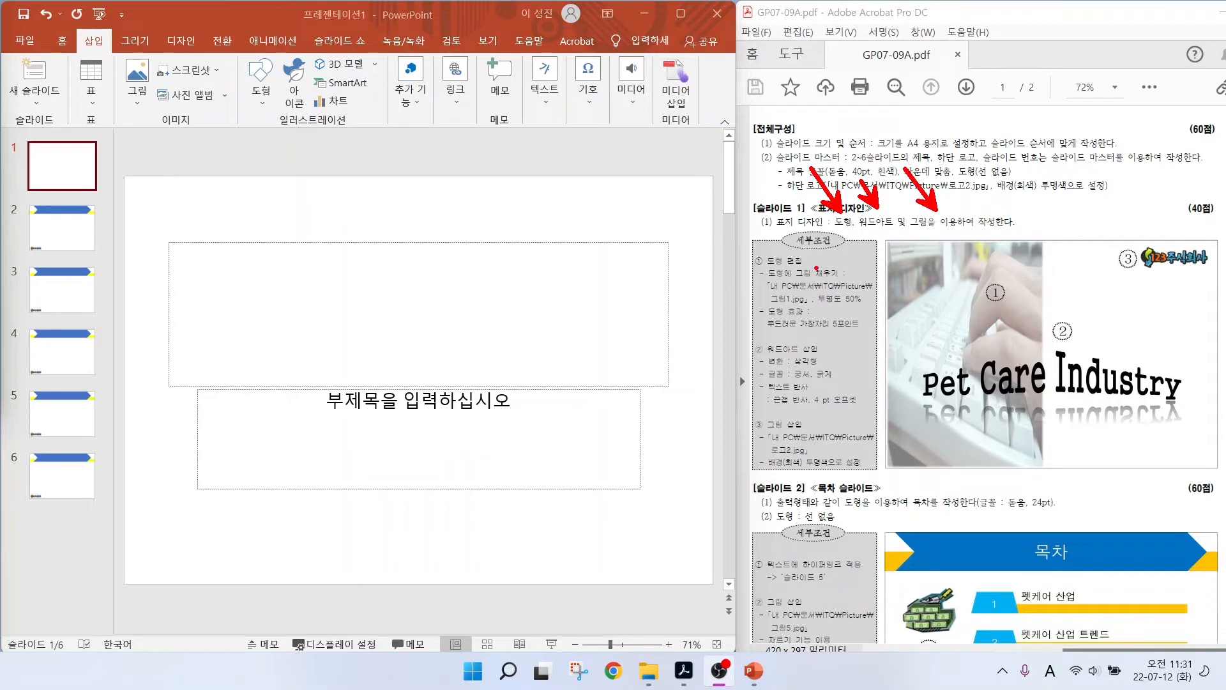
{"action": "left_click_drag", "start_coordinate": [738, 238], "coordinate": [753, 251]}
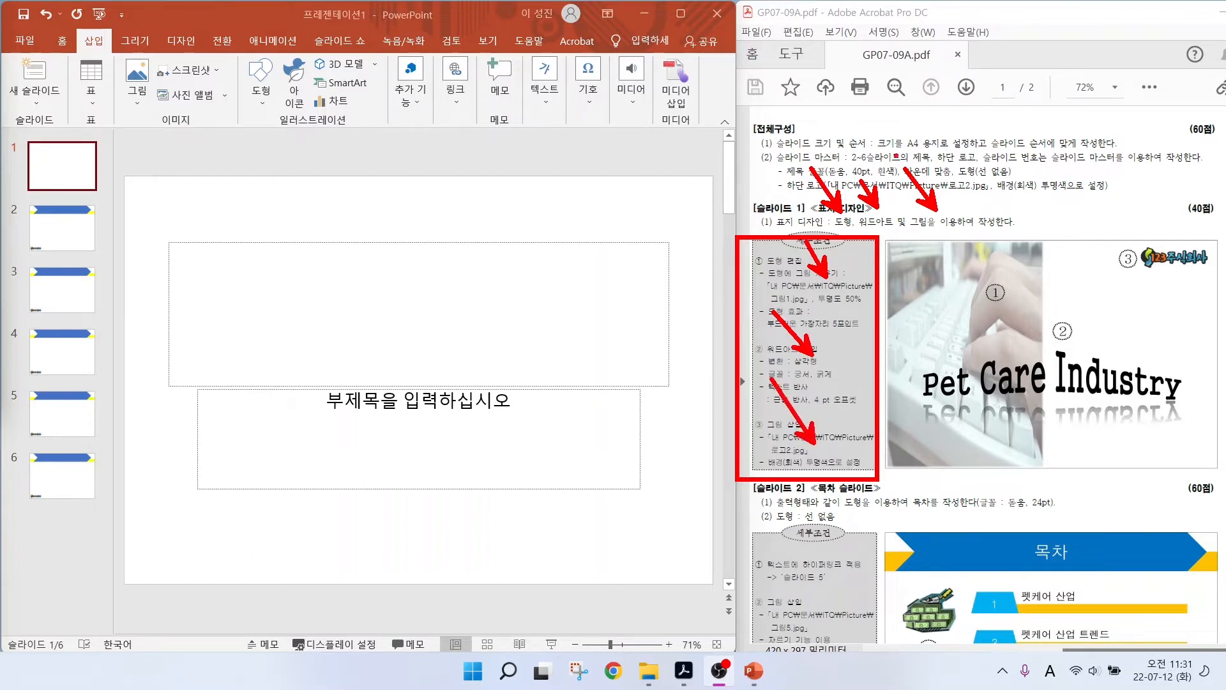
{"action": "key", "text": "Escape"}
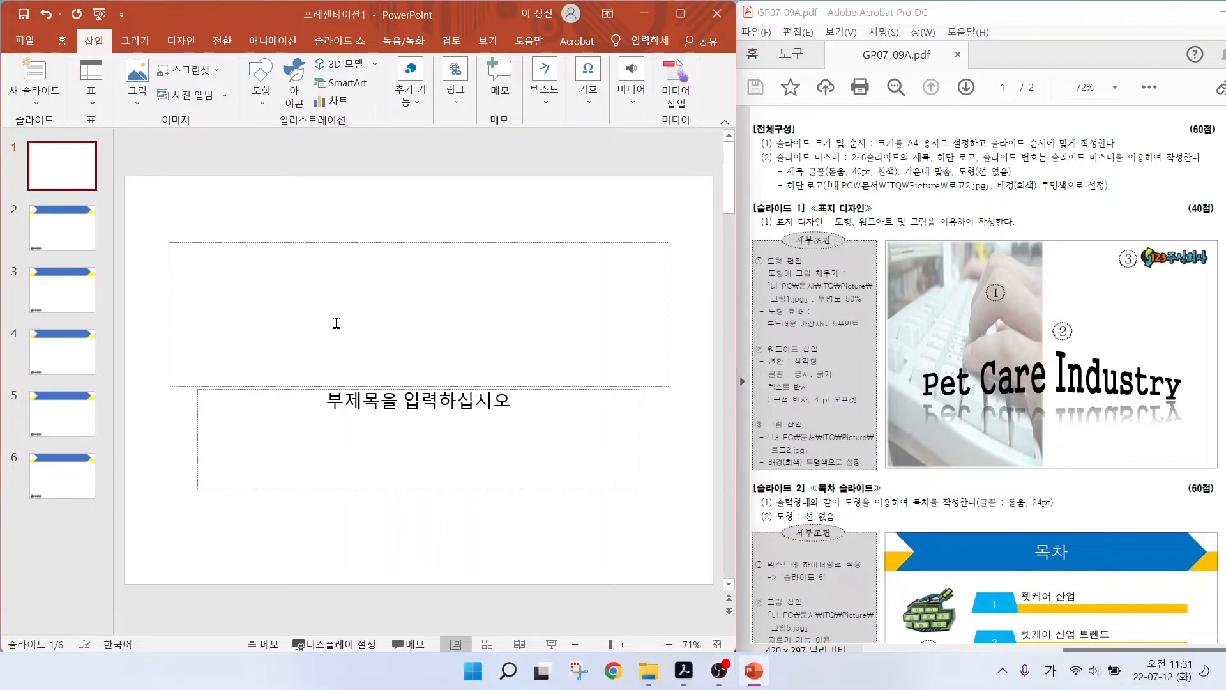
Step: Delete the title and subtitle placeholders from slide 1 and draw a full-height rectangle covering about the left 40% of the slide
{"action": "left_click_drag", "start_coordinate": [146, 221], "coordinate": [695, 533]}
{"action": "key", "text": "Delete"}
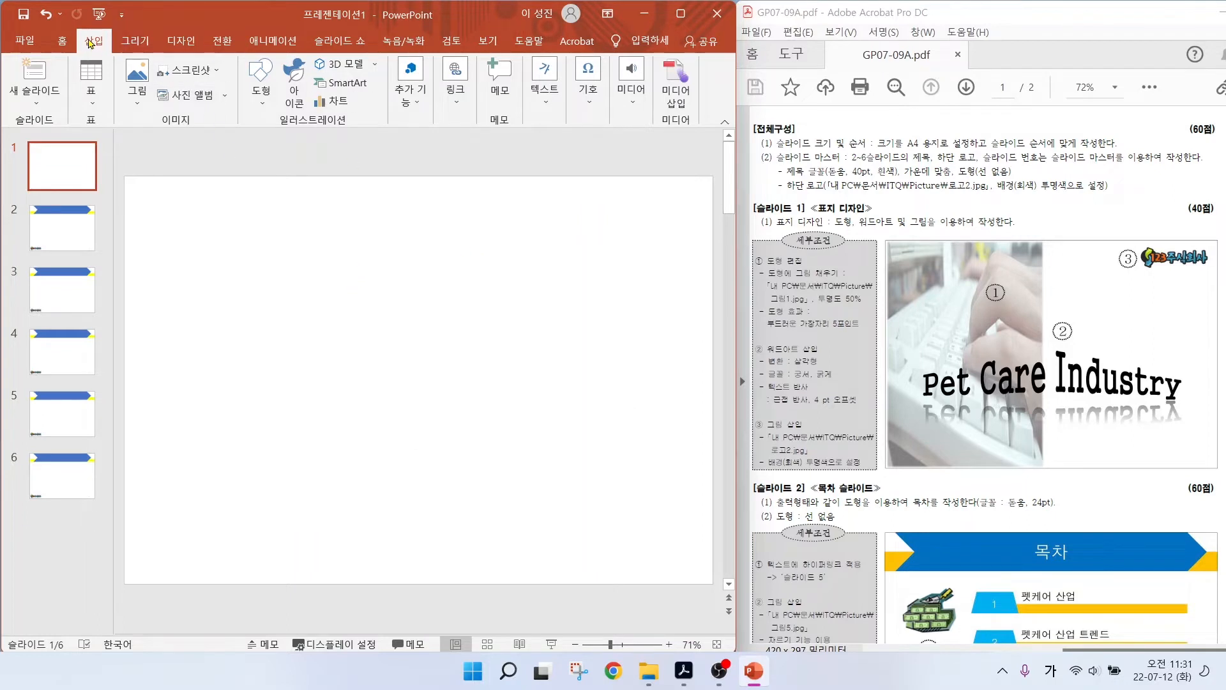
{"action": "left_click", "coordinate": [260, 80]}
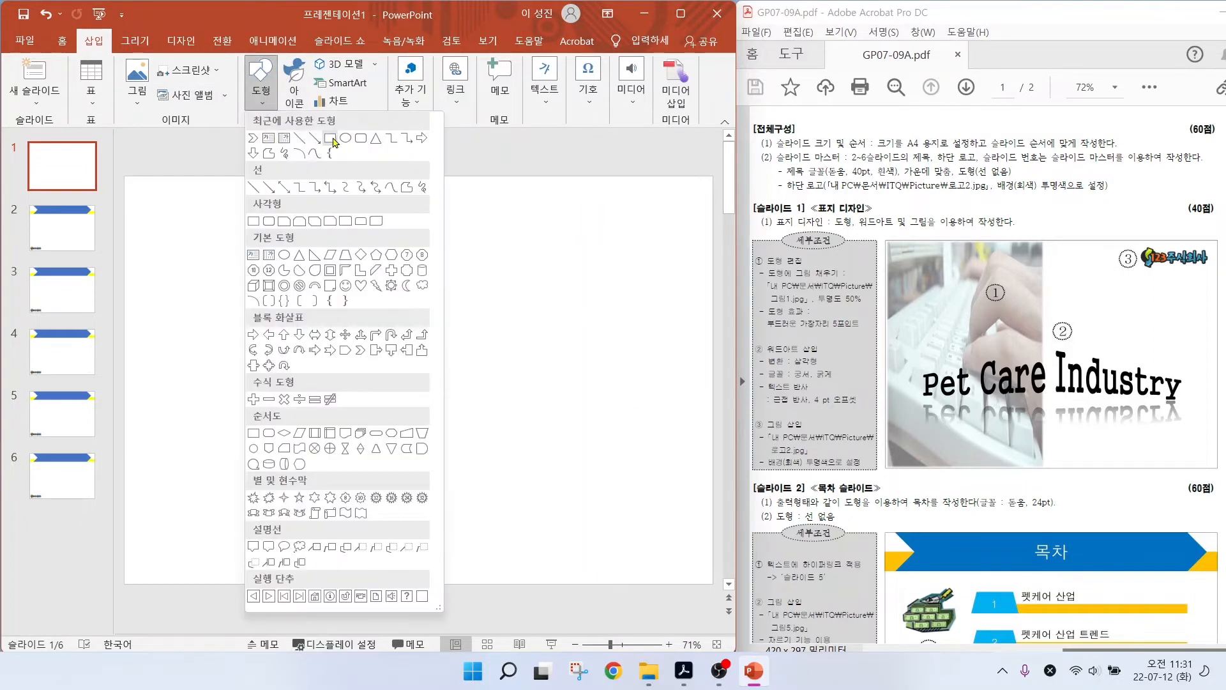
{"action": "left_click", "coordinate": [330, 138]}
{"action": "left_click_drag", "start_coordinate": [126, 178], "coordinate": [373, 583]}
{"action": "left_click", "coordinate": [269, 378]}
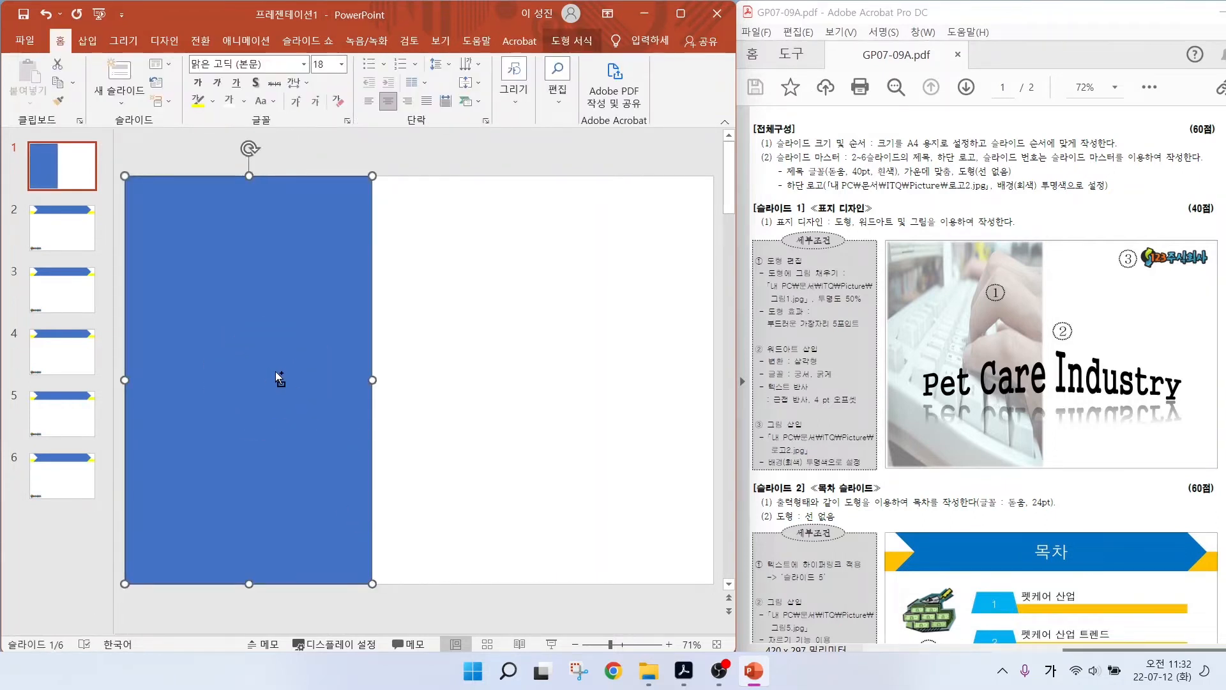
Step: Fill the rectangle on slide 1 with the picture 그림1.jpg from the ITQ\Picture folder
{"action": "left_click", "coordinate": [570, 42]}
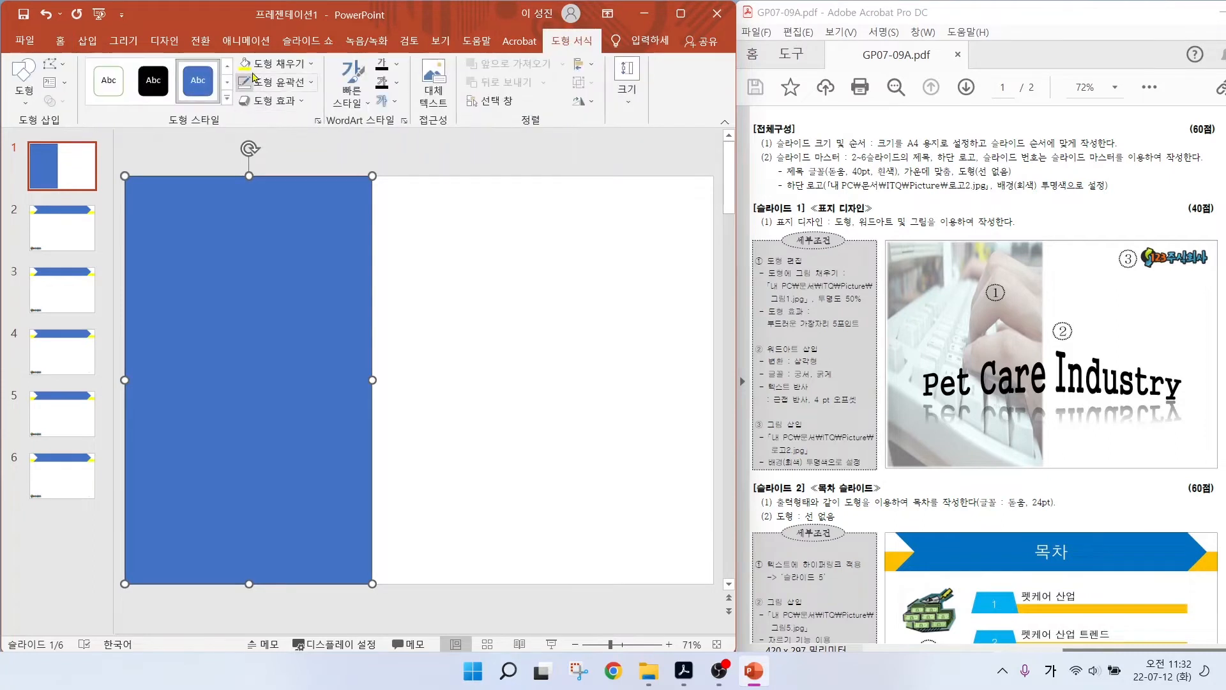
{"action": "left_click", "coordinate": [276, 63]}
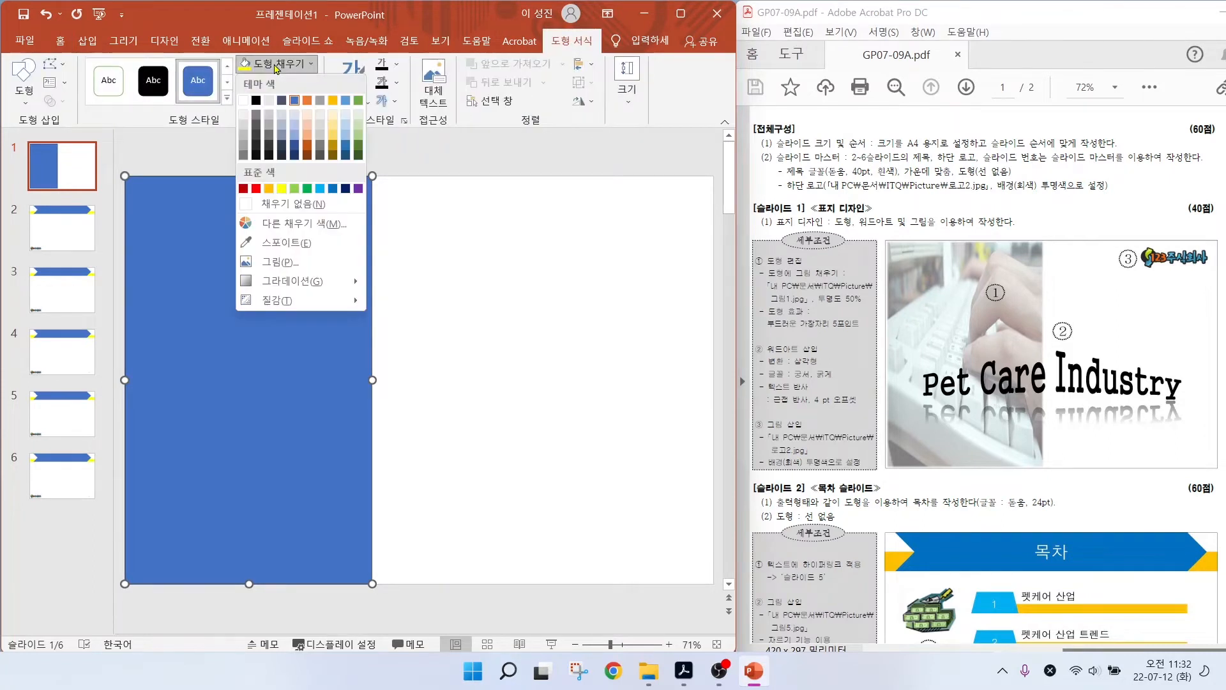
{"action": "left_click", "coordinate": [322, 262]}
{"action": "left_click", "coordinate": [258, 311]}
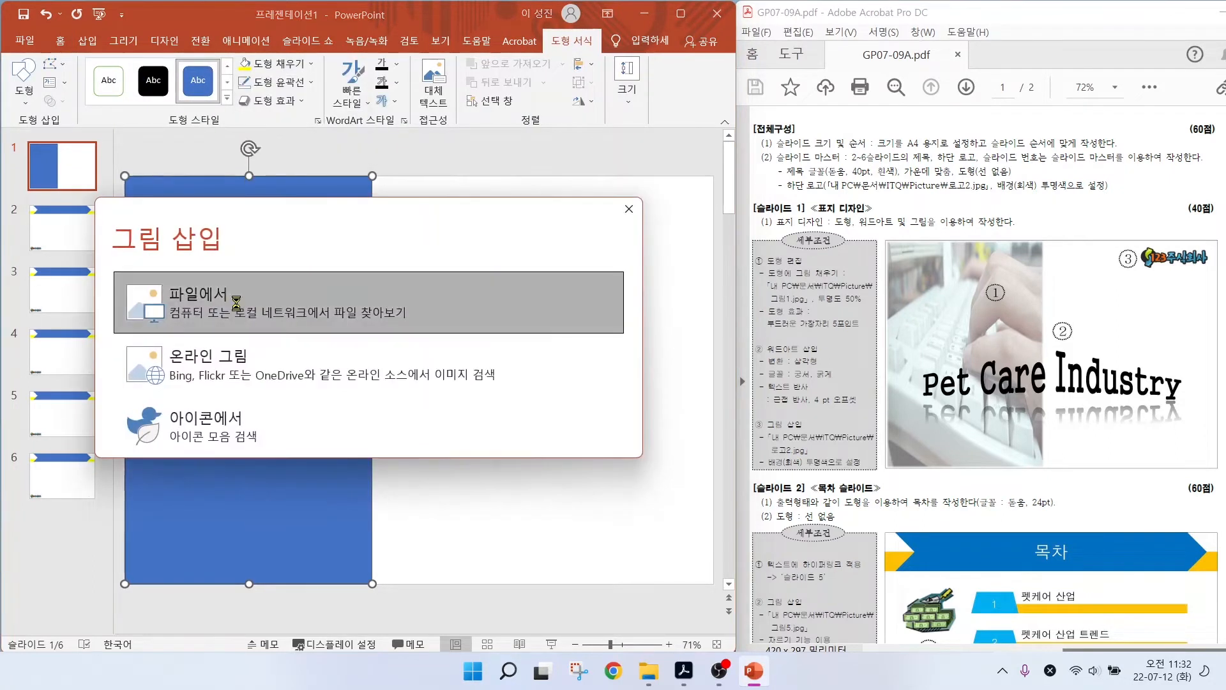
{"action": "double_click", "coordinate": [203, 143]}
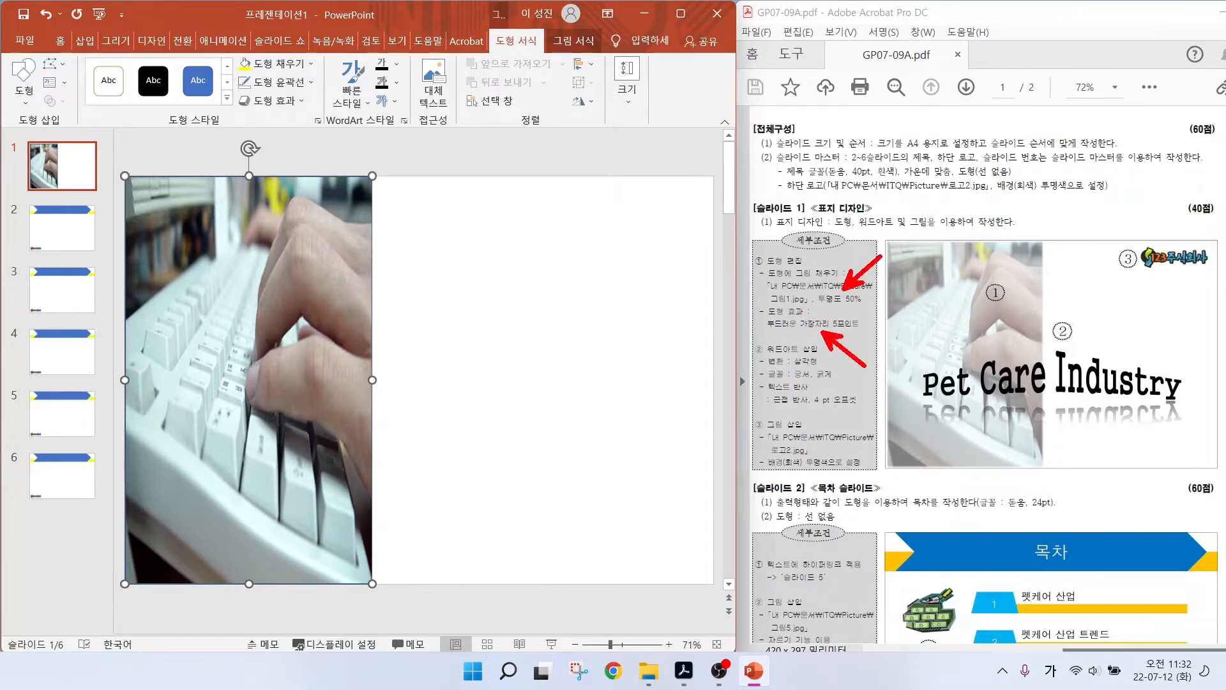
Step: Set the transparency of the rectangle's picture fill to 50%
{"action": "right_click", "coordinate": [285, 276]}
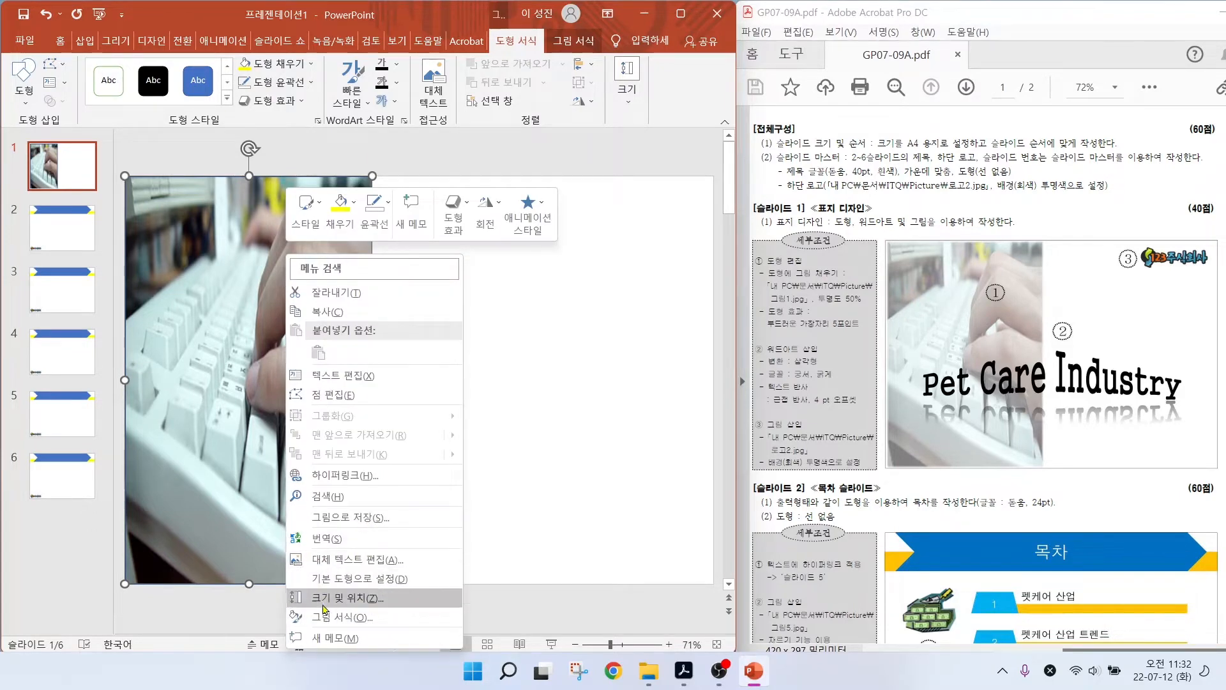
{"action": "left_click", "coordinate": [341, 623]}
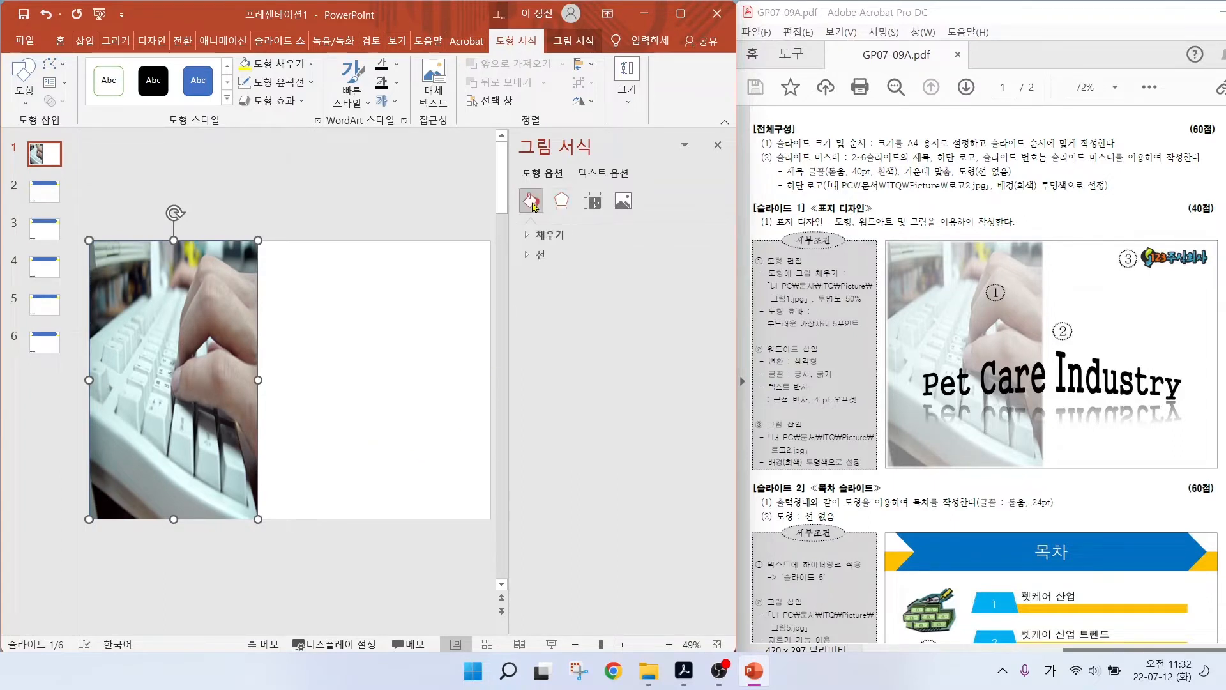
{"action": "left_click", "coordinate": [531, 203]}
{"action": "left_click", "coordinate": [544, 236]}
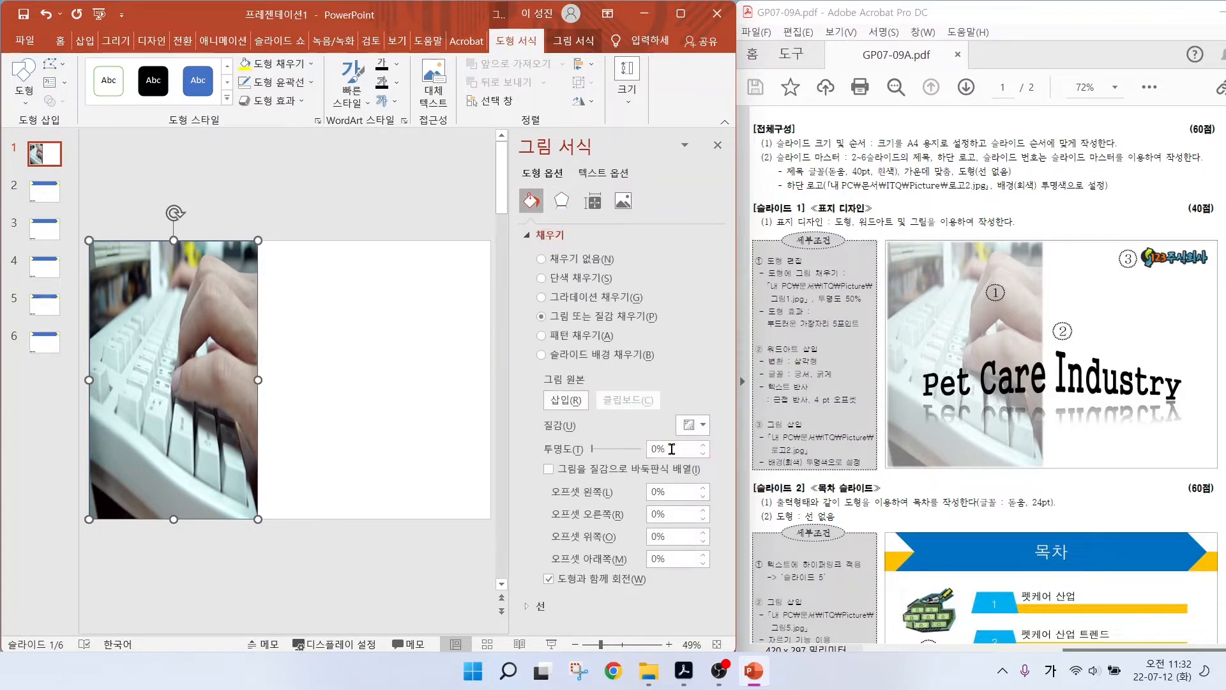
{"action": "left_click", "coordinate": [642, 450]}
{"action": "type", "text": "50"}
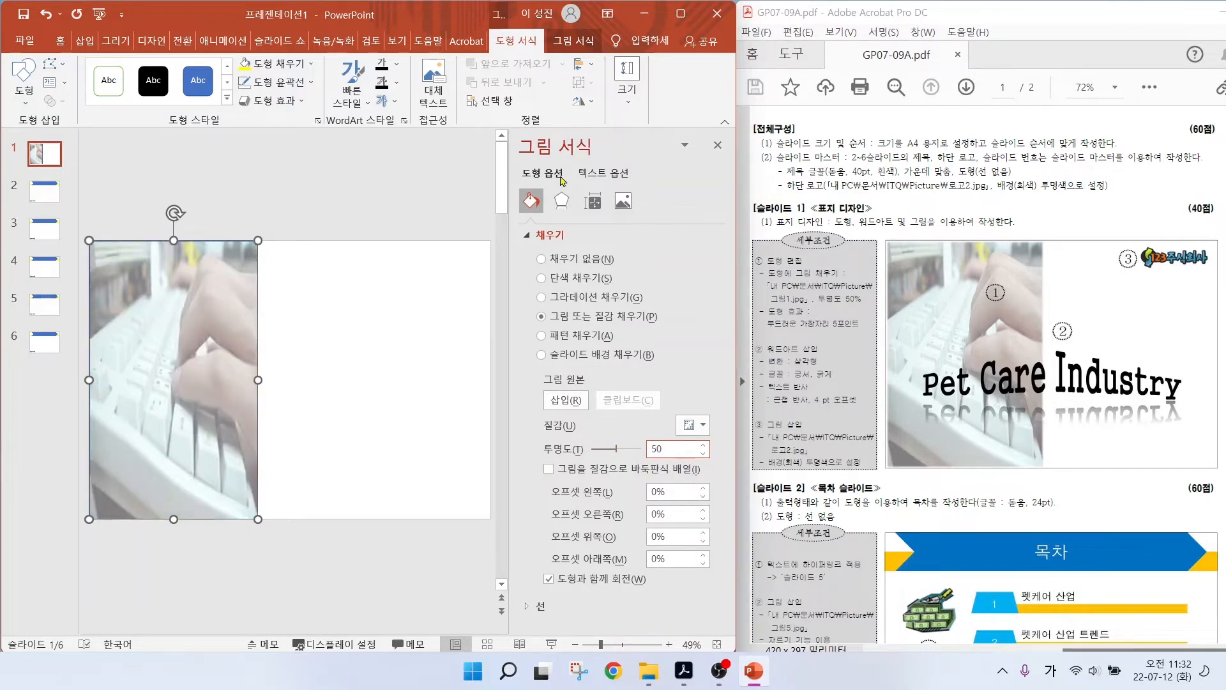
Step: Apply a 5 pt soft edge to the picture-filled rectangle, close its format settings and deselect it
{"action": "left_click", "coordinate": [561, 202]}
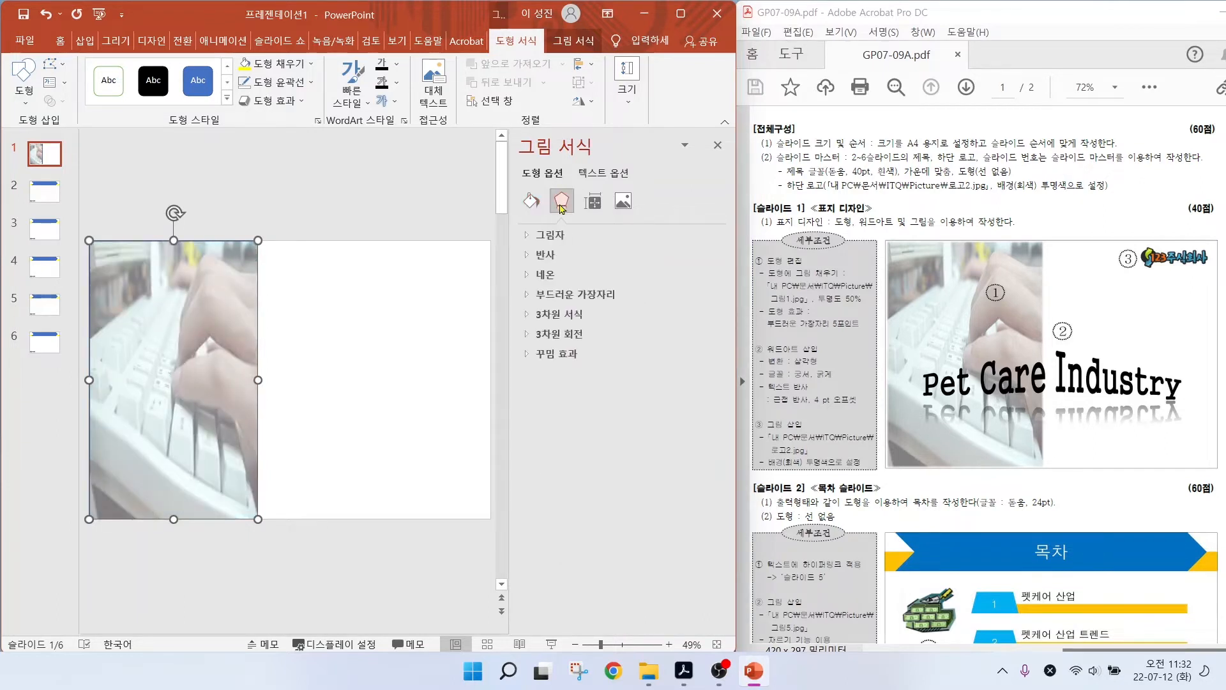
{"action": "left_click", "coordinate": [568, 295]}
{"action": "left_click", "coordinate": [667, 338]}
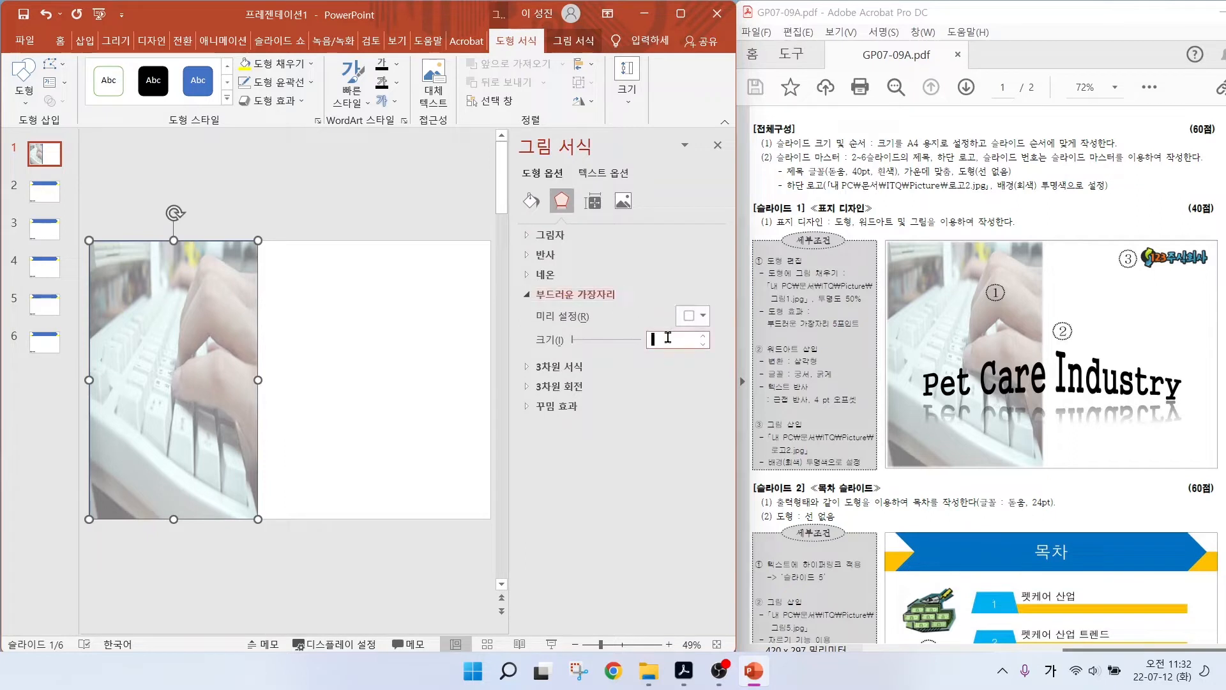
{"action": "type", "text": "5"}
{"action": "key", "text": "Return"}
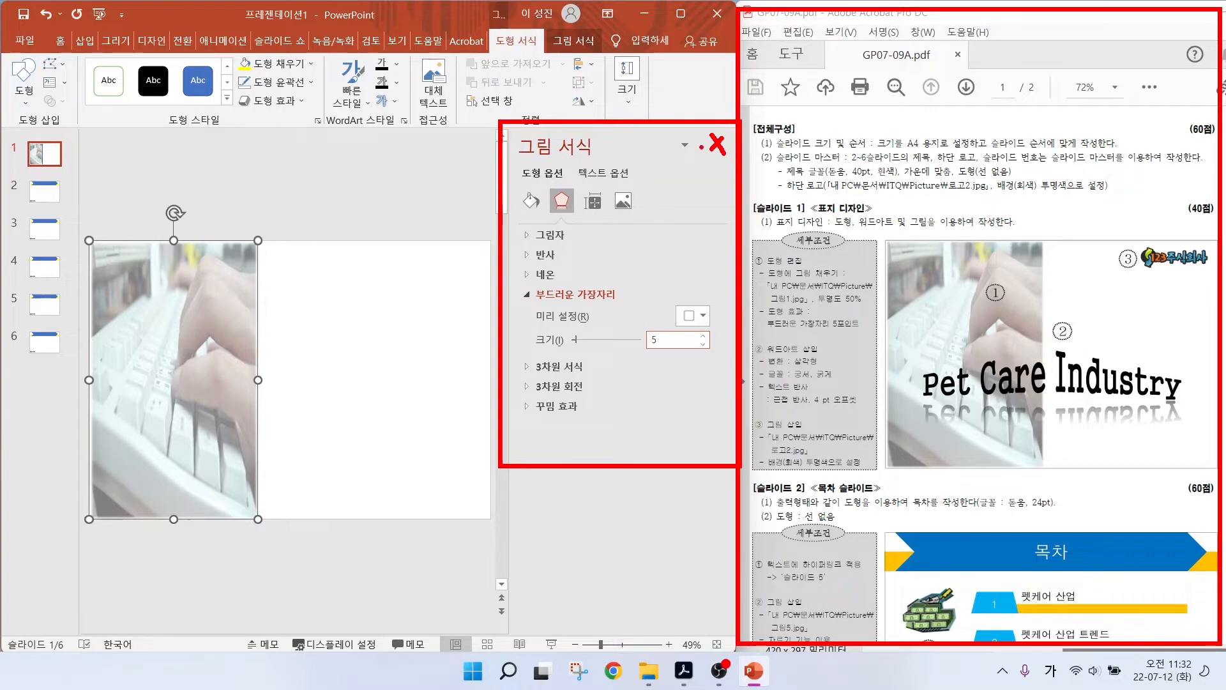
{"action": "key", "text": "Escape"}
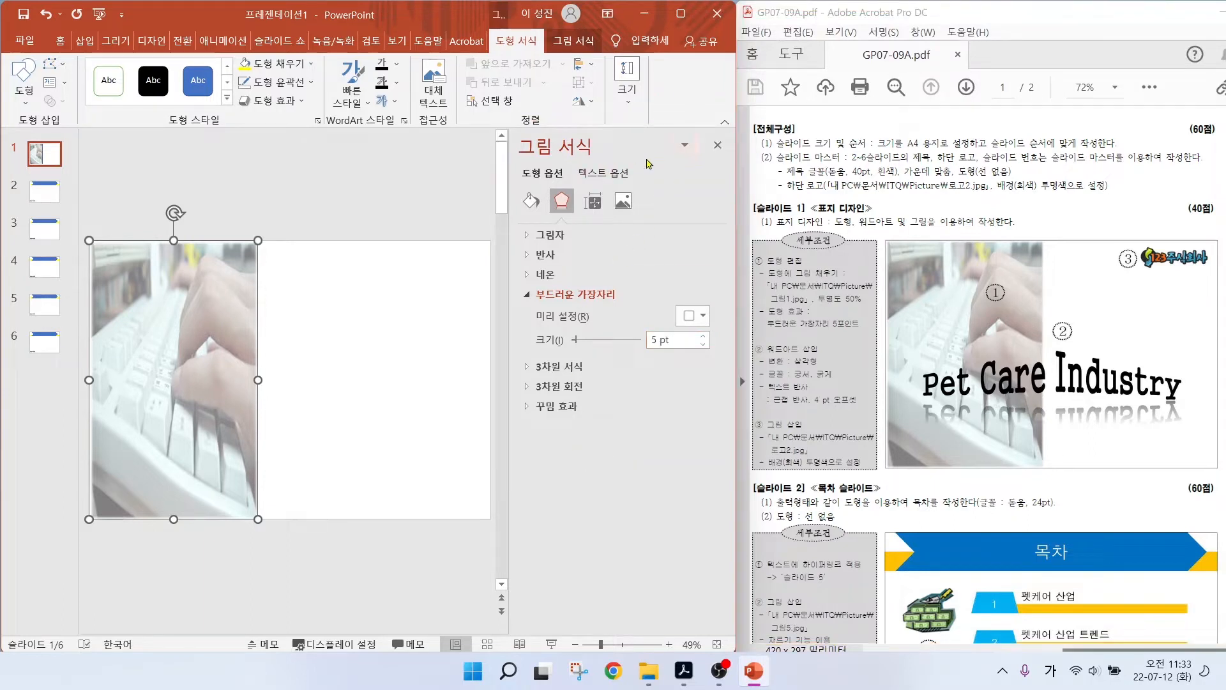
{"action": "left_click", "coordinate": [717, 152]}
{"action": "left_click", "coordinate": [517, 202]}
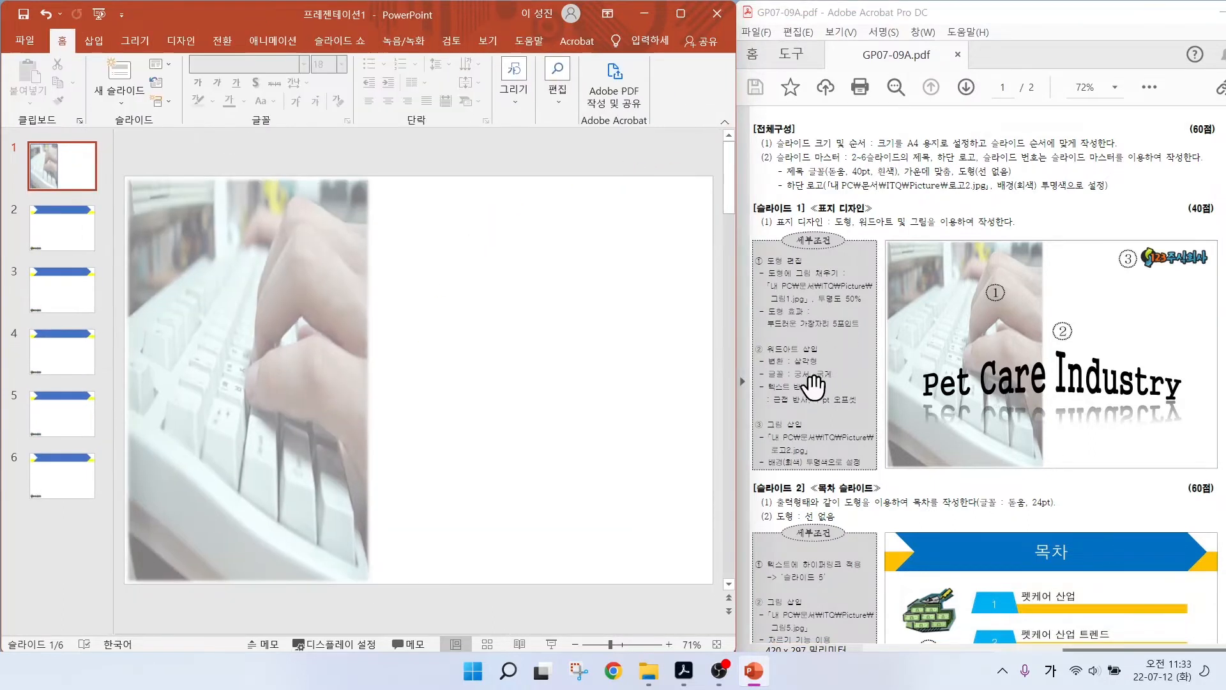
Step: Insert a plain black WordArt on slide 1 with the text "Pet Care Industry"
{"action": "left_click", "coordinate": [94, 41]}
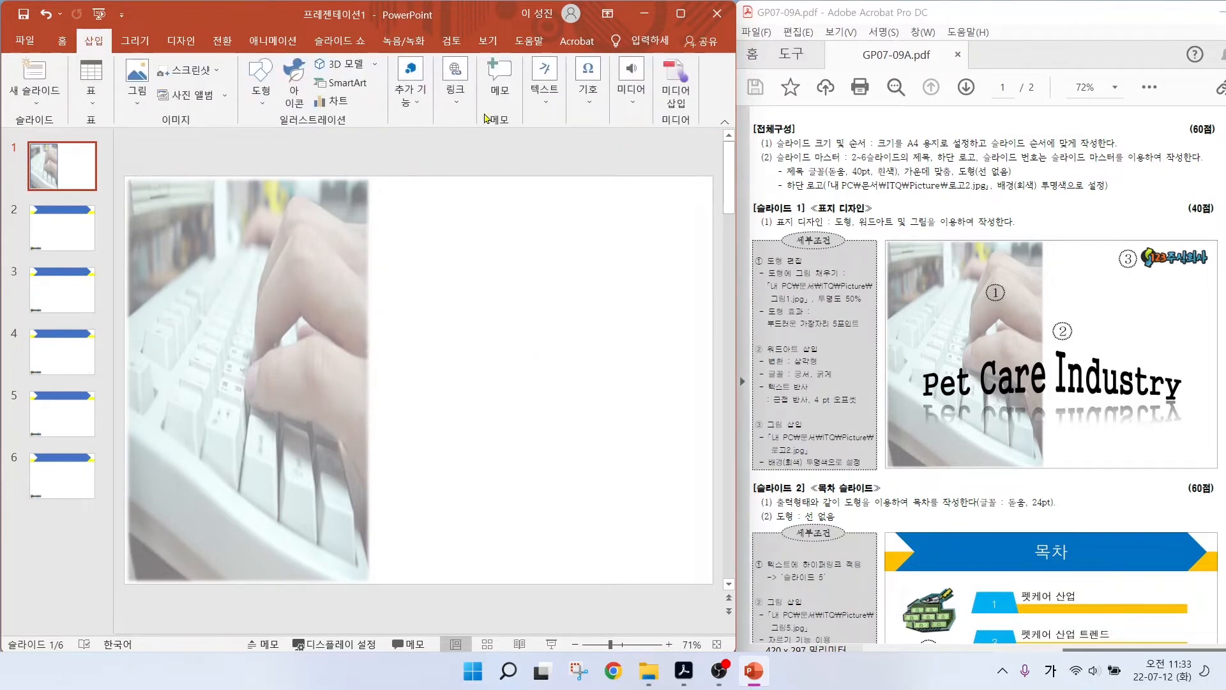
{"action": "left_click", "coordinate": [545, 86]}
{"action": "left_click", "coordinate": [621, 153]}
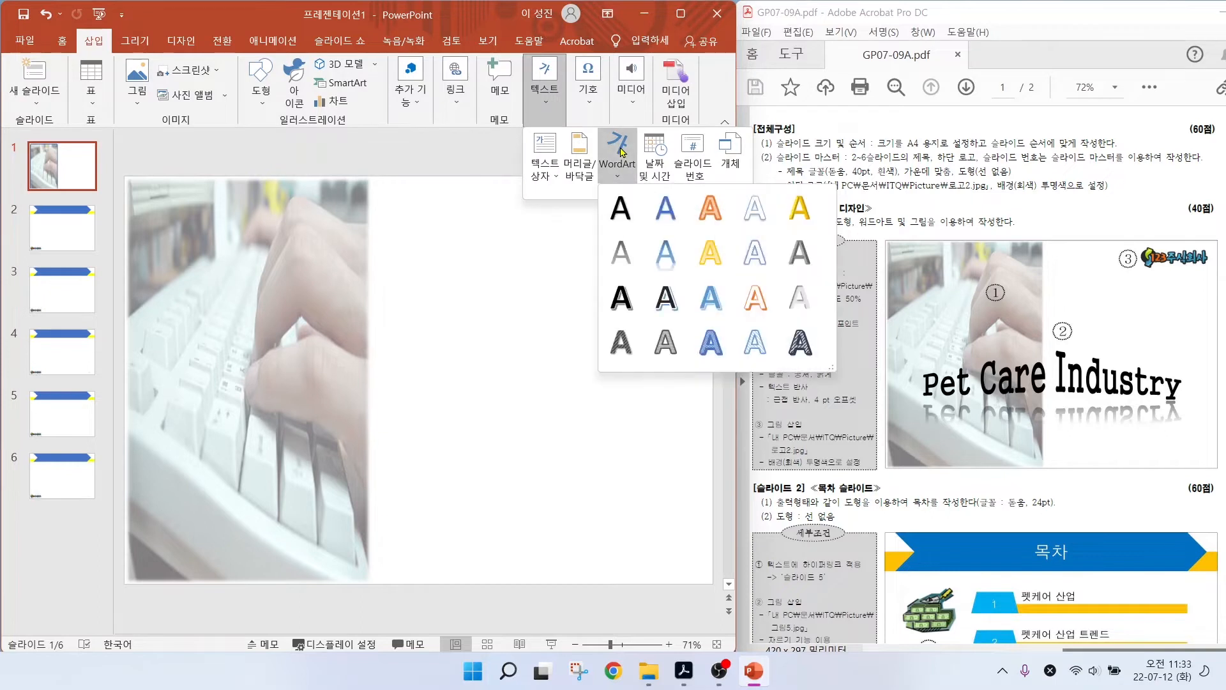
{"action": "left_click", "coordinate": [619, 217]}
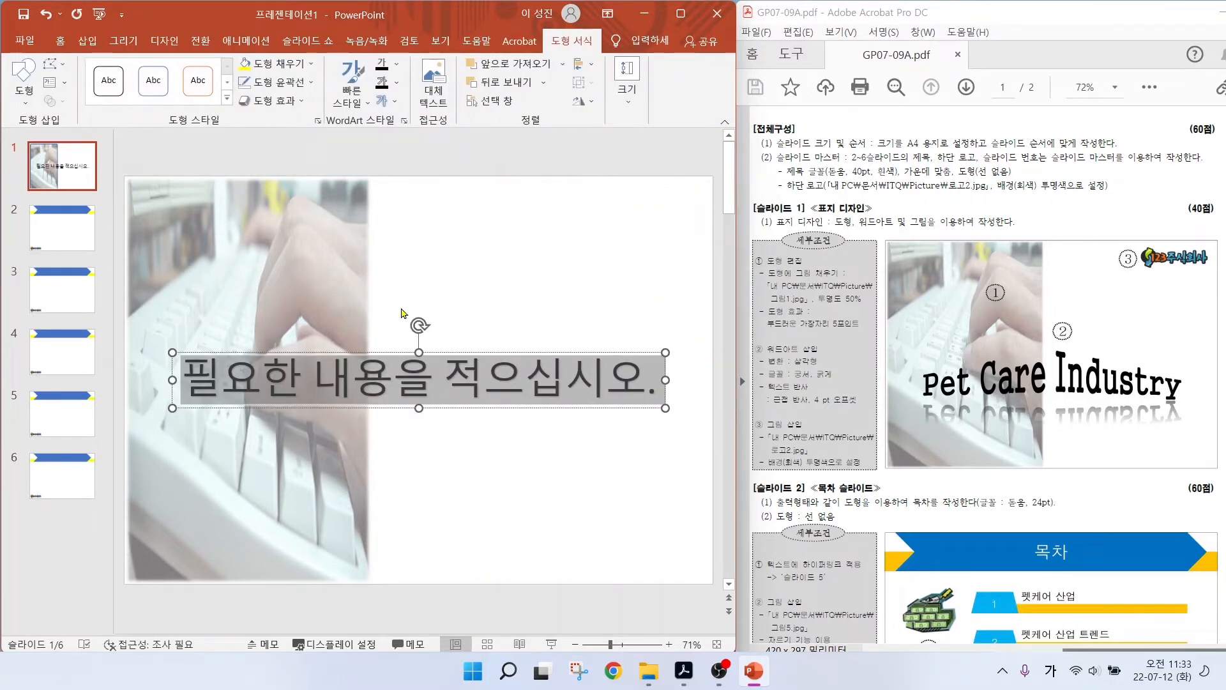
{"action": "type", "text": "Pet Care Industry"}
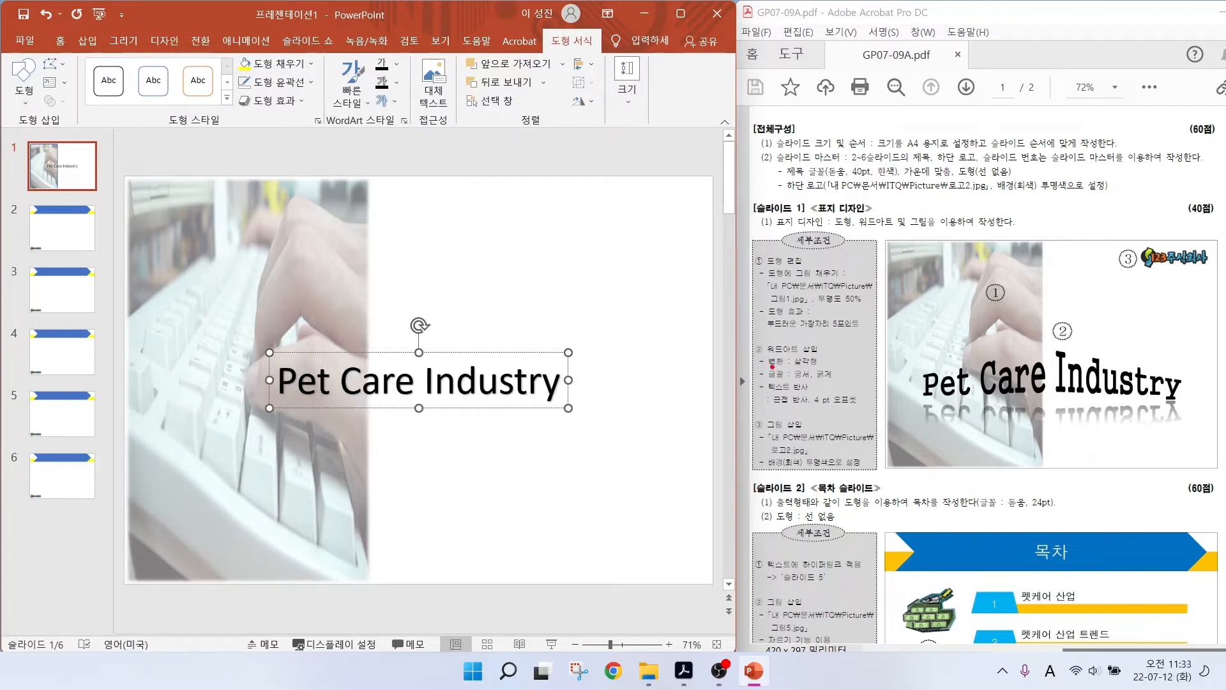
Step: Format the "Pet Care Industry" WordArt text in the 궁서 font, bold and without text shadow
{"action": "left_click_drag", "start_coordinate": [822, 354], "coordinate": [862, 327]}
{"action": "mouse_move", "coordinate": [816, 377]}
{"action": "left_mouse_down"}
{"action": "mouse_move", "coordinate": [883, 396]}
{"action": "mouse_move", "coordinate": [880, 445]}
{"action": "left_mouse_up"}
{"action": "left_click_drag", "start_coordinate": [276, 382], "coordinate": [565, 383]}
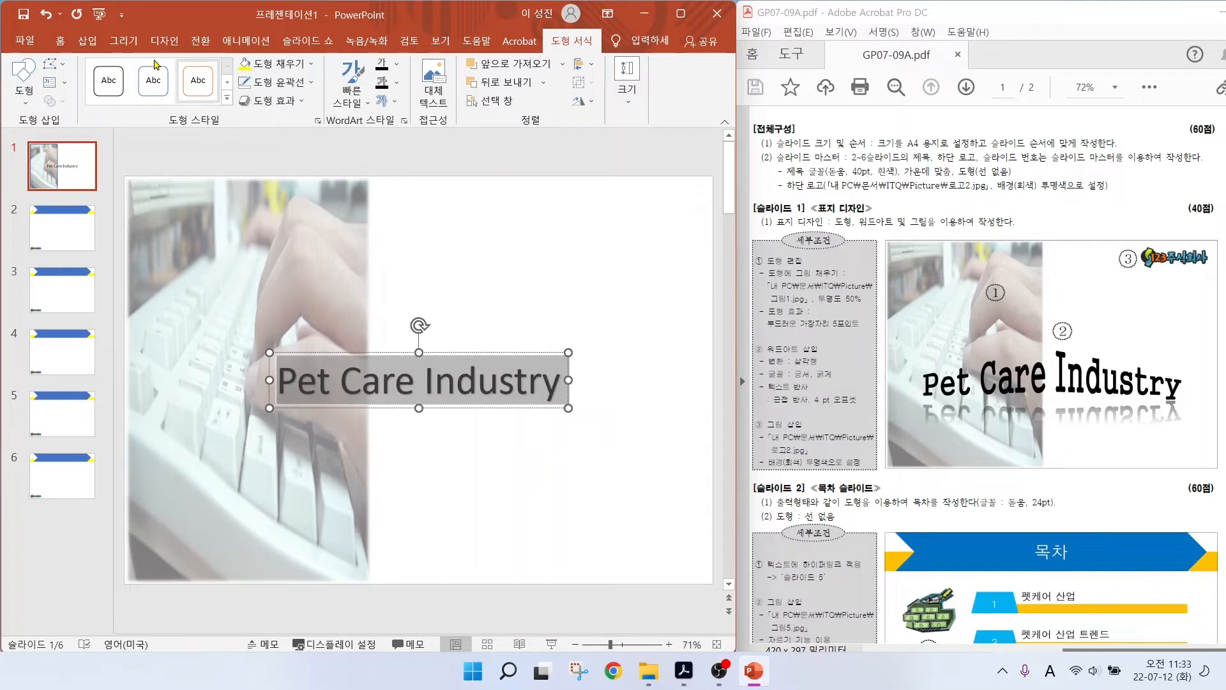
{"action": "left_click", "coordinate": [59, 43]}
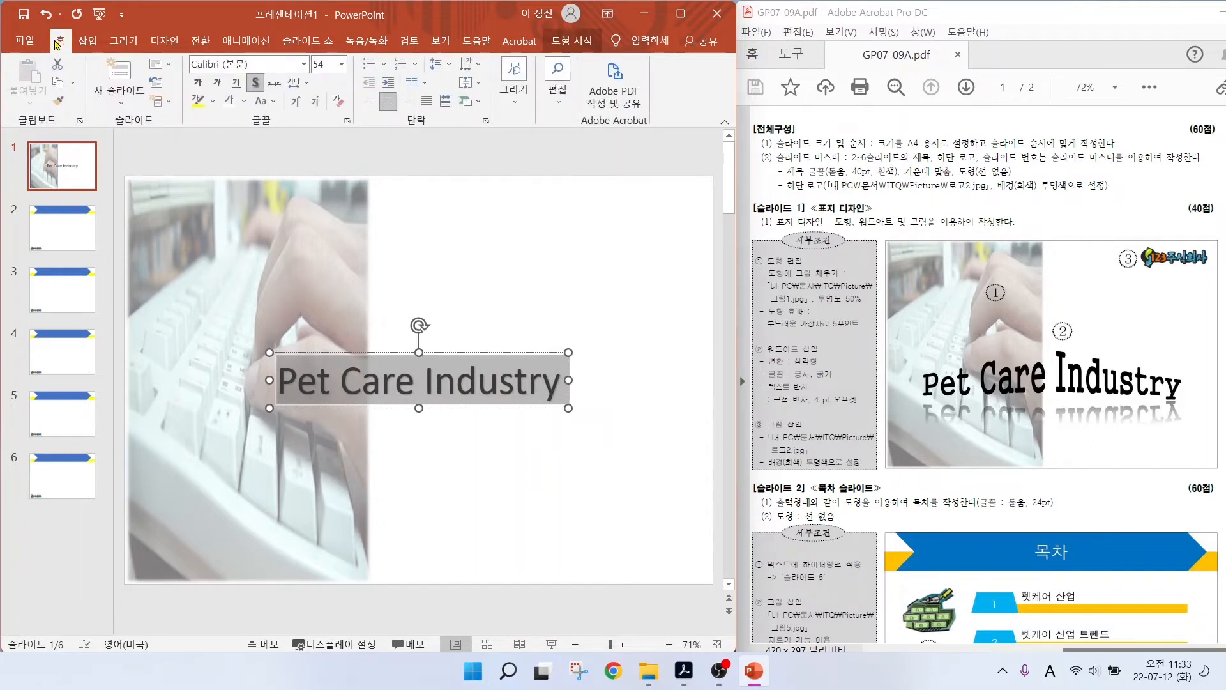
{"action": "left_click", "coordinate": [276, 66]}
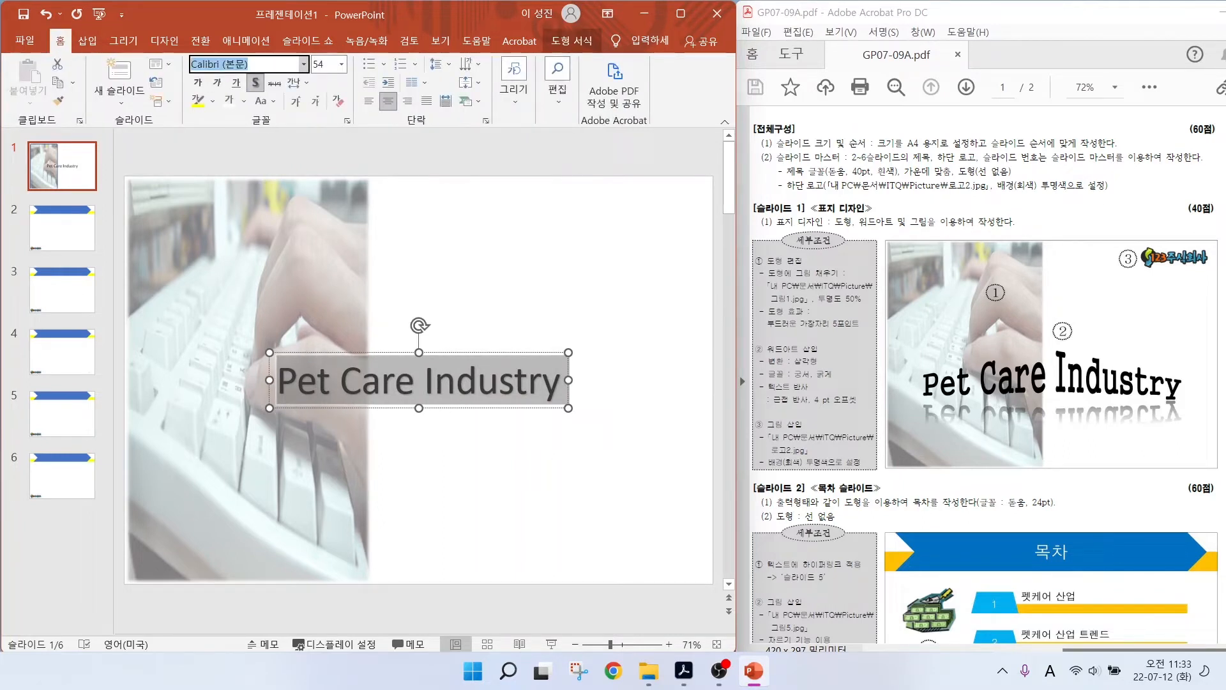
{"action": "type", "text": "rn"}
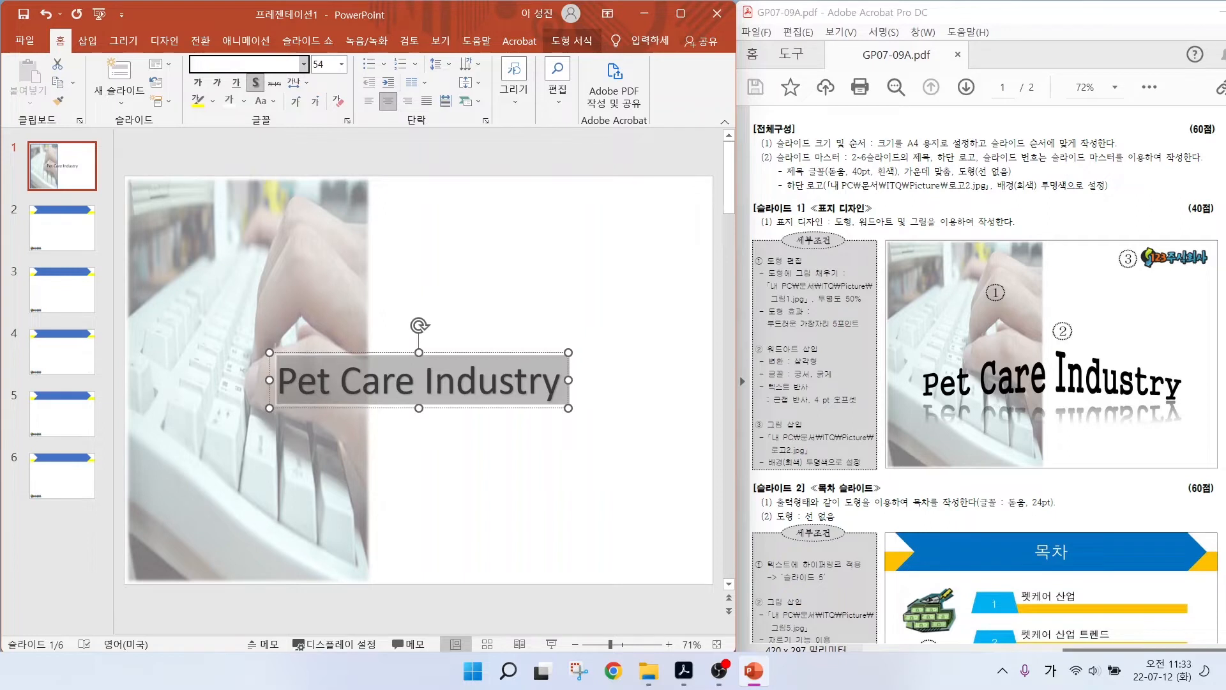
{"action": "type", "text": "dtj"}
{"action": "key", "text": "Return"}
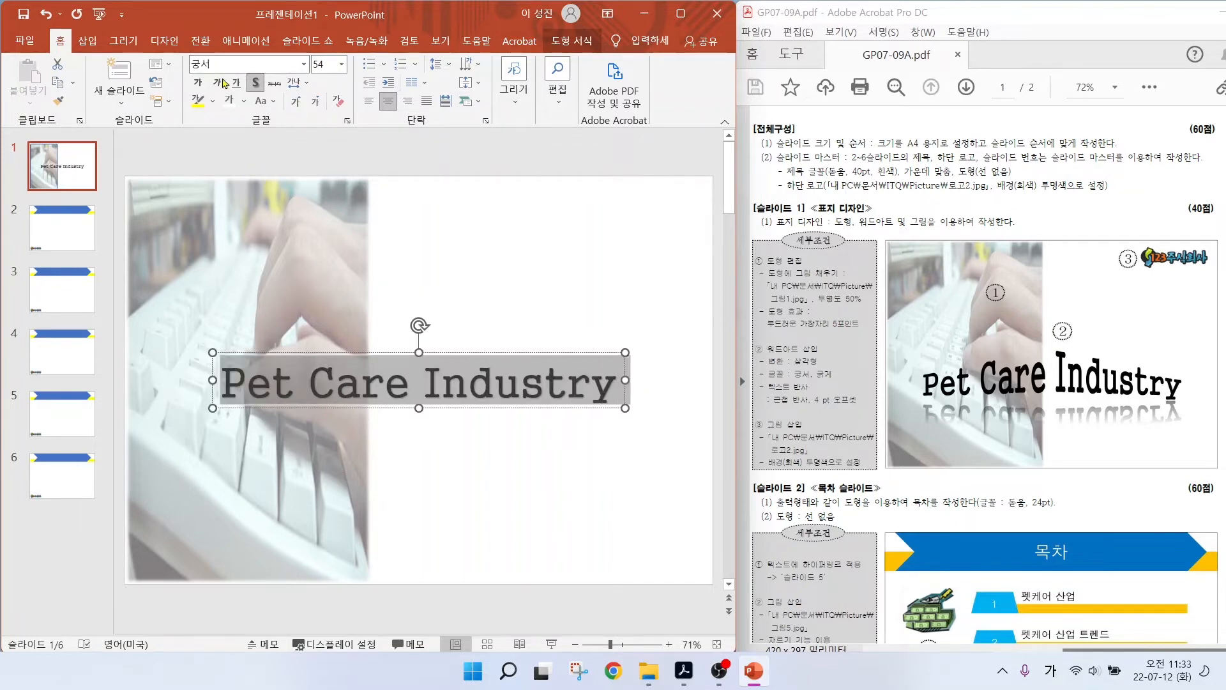
{"action": "left_click", "coordinate": [197, 82]}
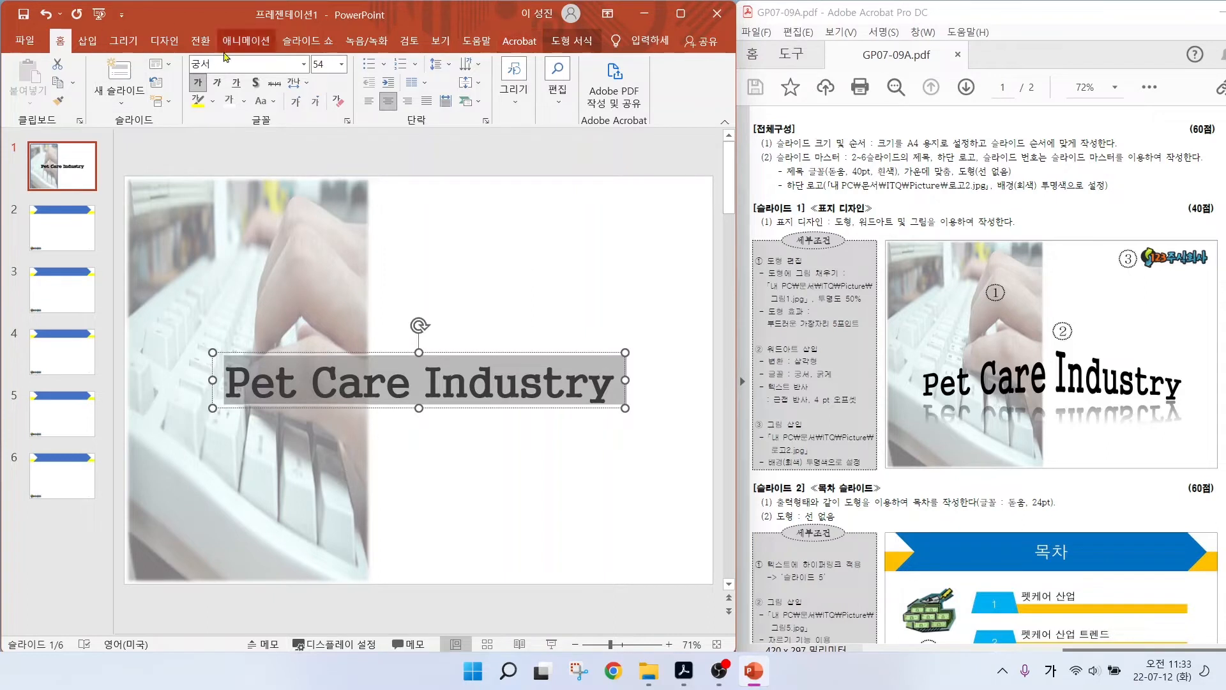
Step: Apply the reflection text effect 근접 반사: 4pt 오프셋 to the WordArt
{"action": "left_click", "coordinate": [566, 41]}
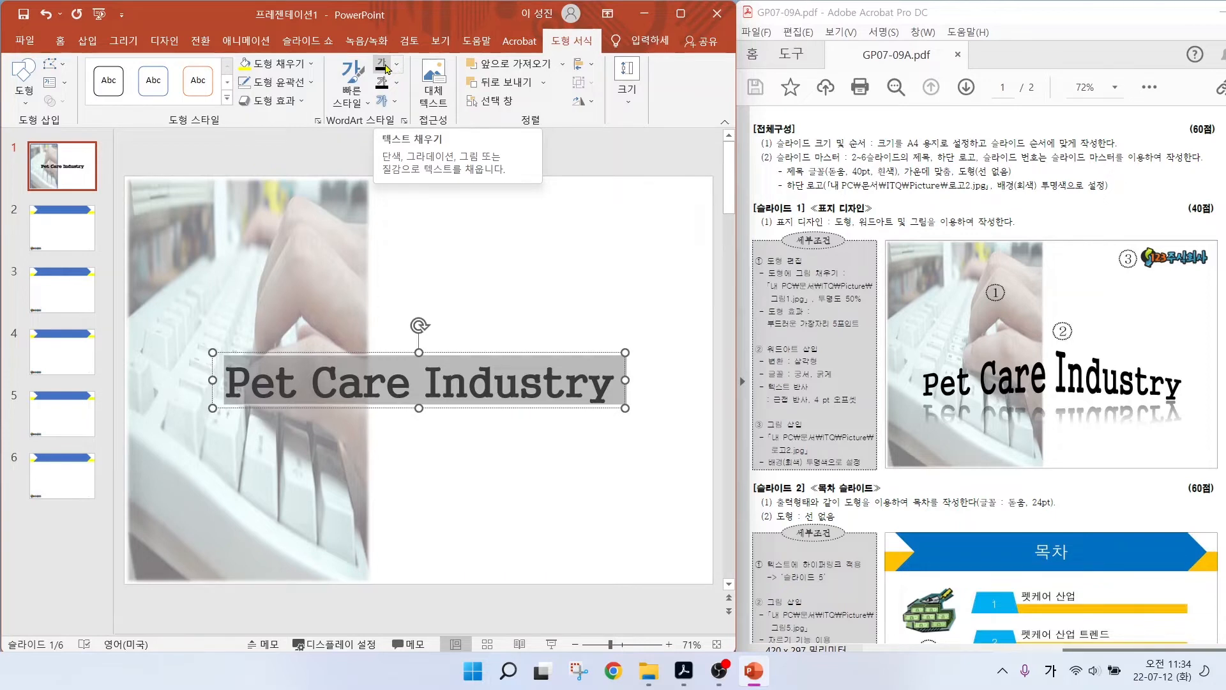
{"action": "left_click", "coordinate": [390, 104]}
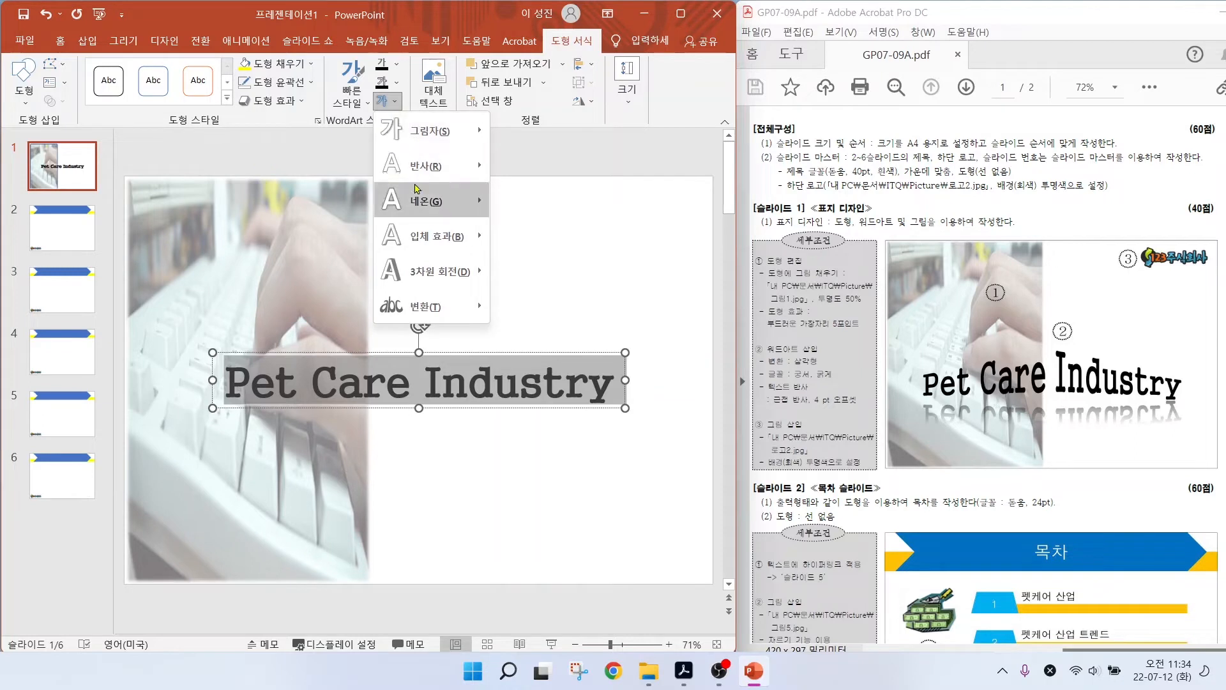
{"action": "mouse_move", "coordinate": [421, 169]}
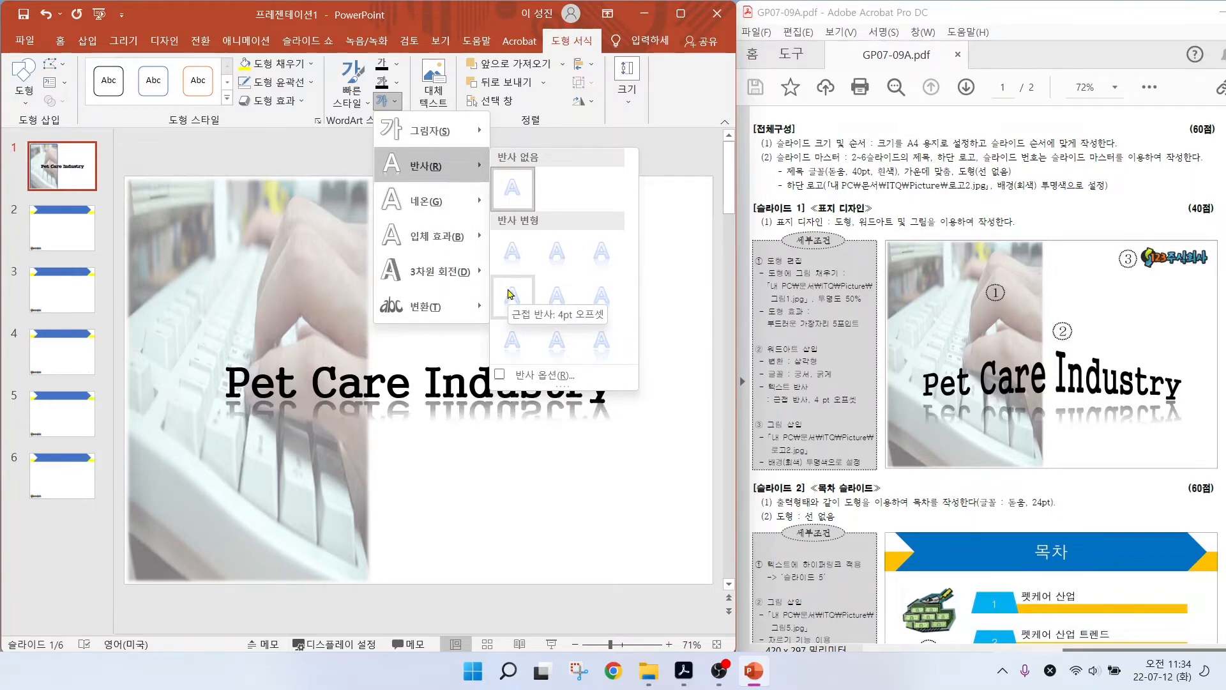
{"action": "left_click", "coordinate": [512, 297]}
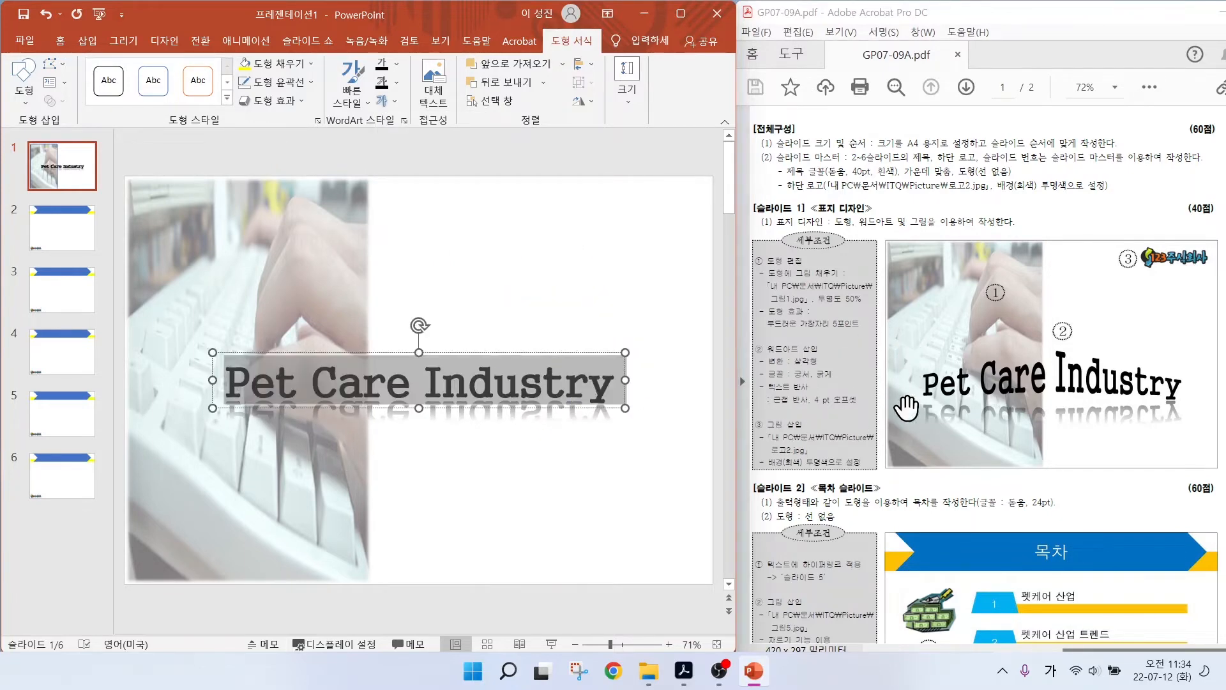
Step: Transform the WordArt into the upward triangle warp (삼각형), enlarge it to span most of the slide width and deselect it
{"action": "left_click", "coordinate": [386, 101]}
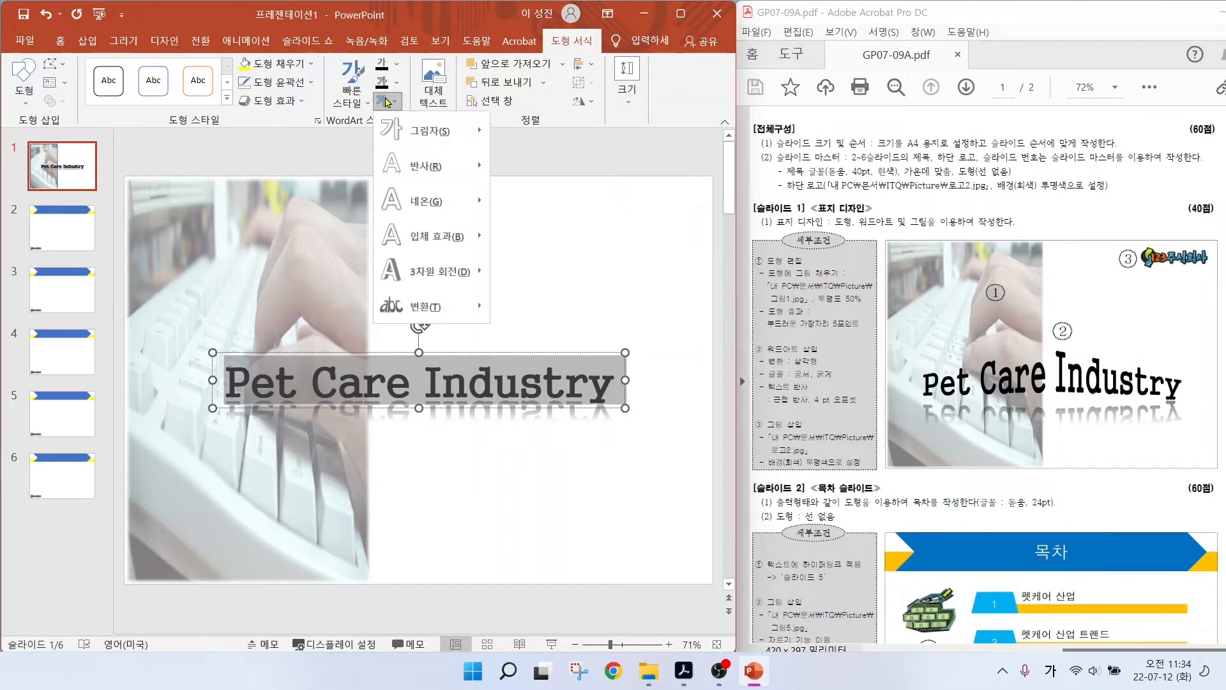
{"action": "mouse_move", "coordinate": [440, 306]}
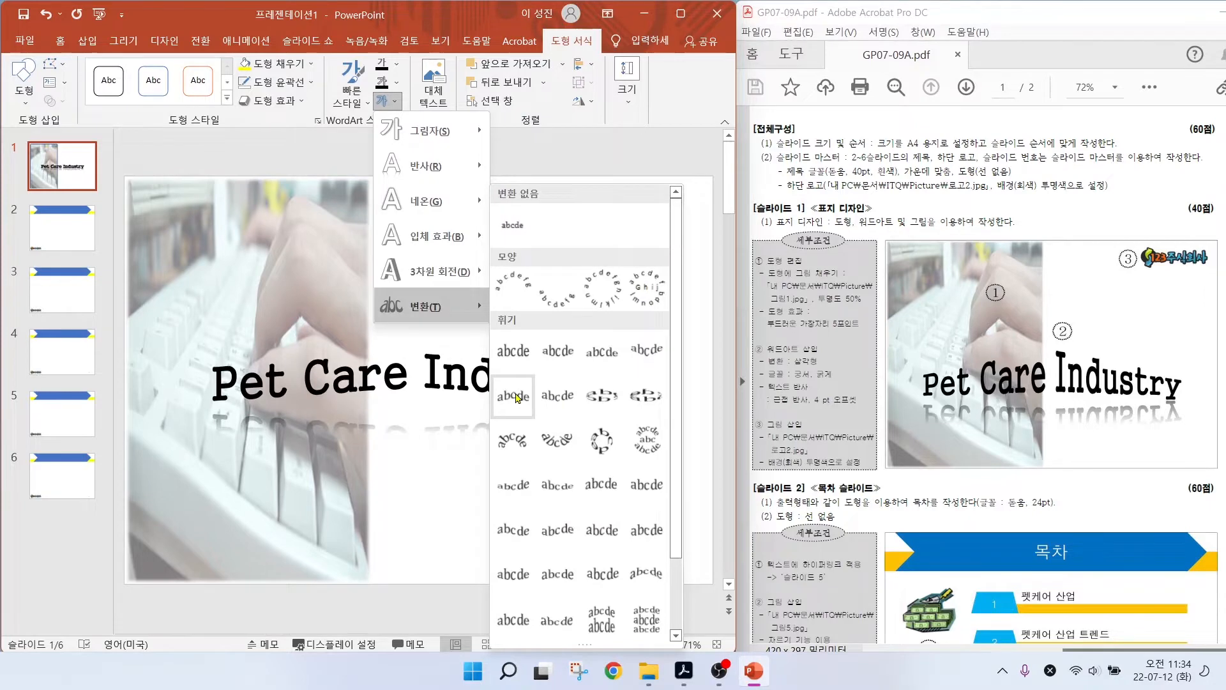
{"action": "scroll", "coordinate": [636, 265], "scroll_direction": "down", "scroll_amount": 2}
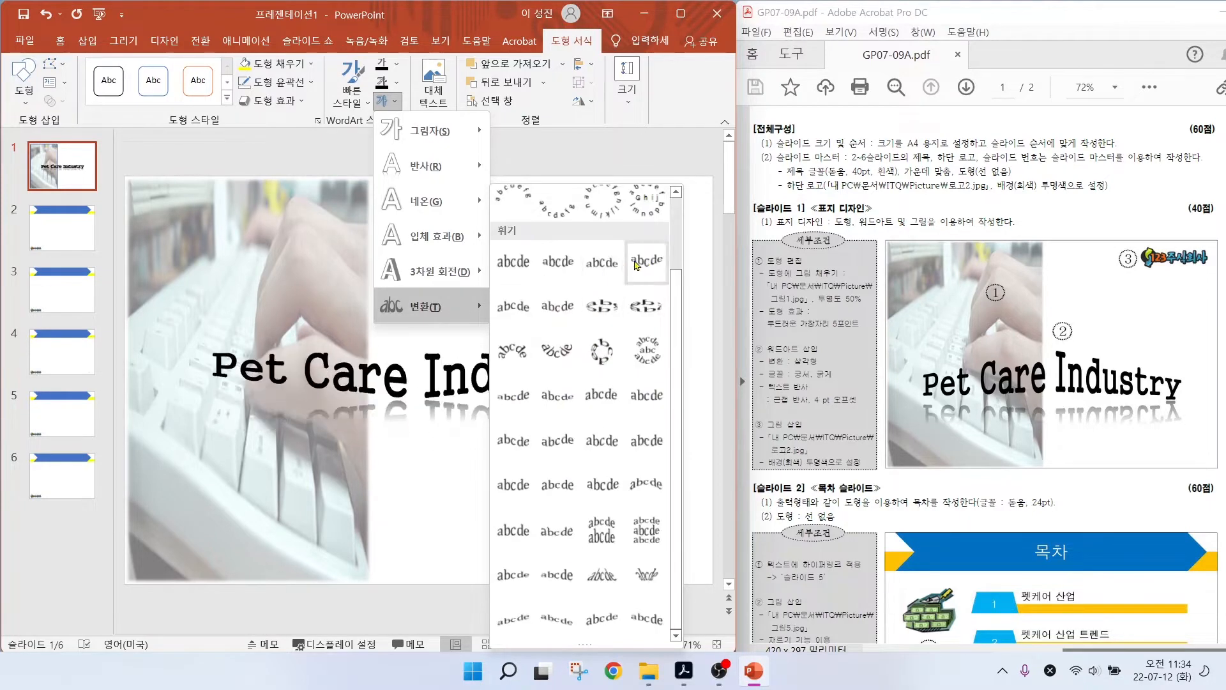
{"action": "left_click", "coordinate": [589, 263]}
{"action": "left_click_drag", "start_coordinate": [209, 344], "coordinate": [170, 309]}
{"action": "left_click_drag", "start_coordinate": [629, 407], "coordinate": [674, 413]}
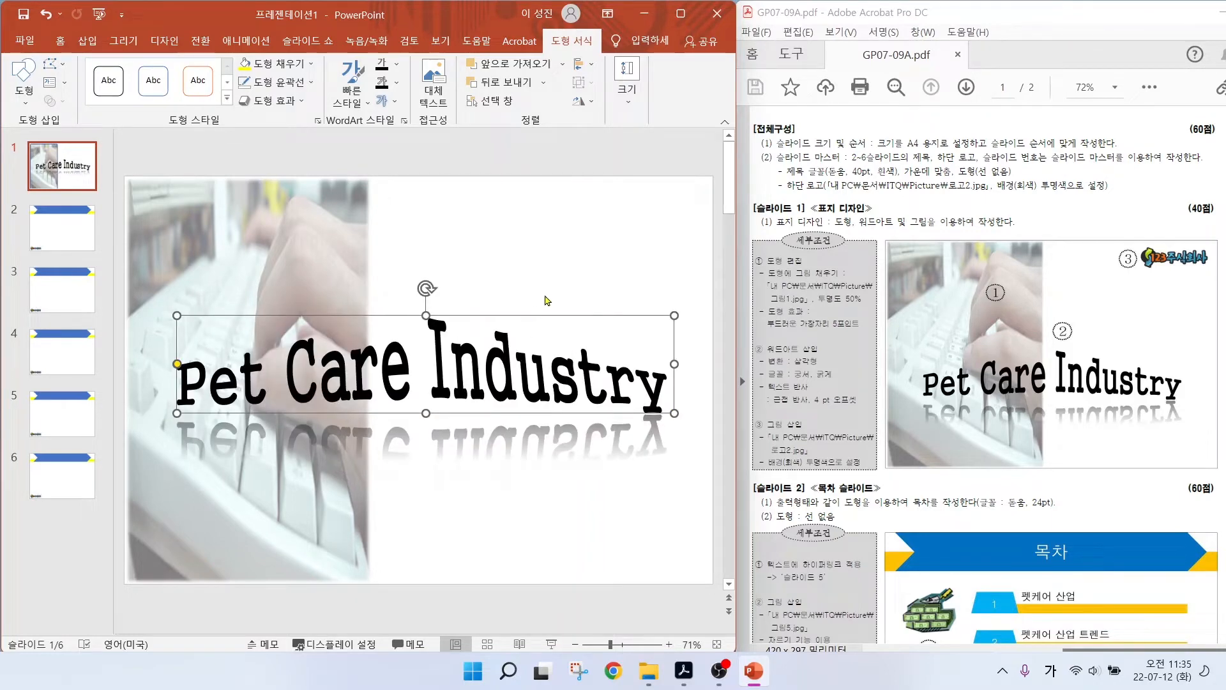
{"action": "left_click", "coordinate": [556, 279]}
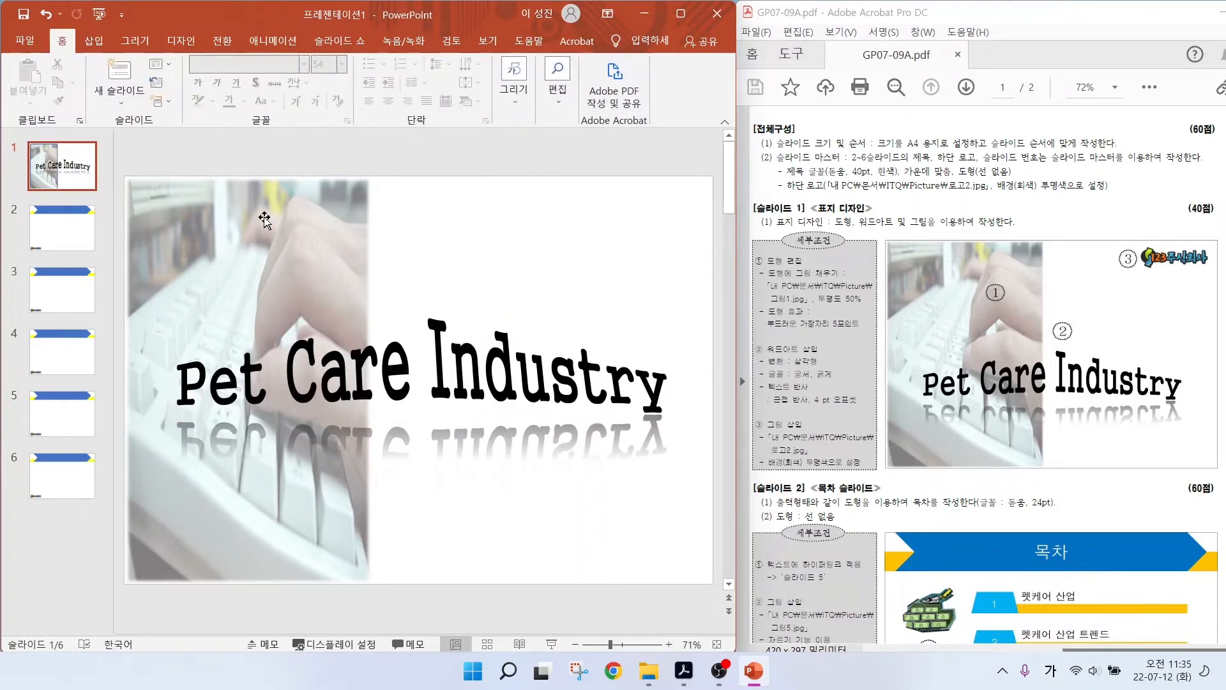
Step: Insert 로고2.jpg from the ITQ\Picture folder into the slide's upper-right corner and shrink it to about 7.62 × 2.82 cm
{"action": "left_click", "coordinate": [94, 40]}
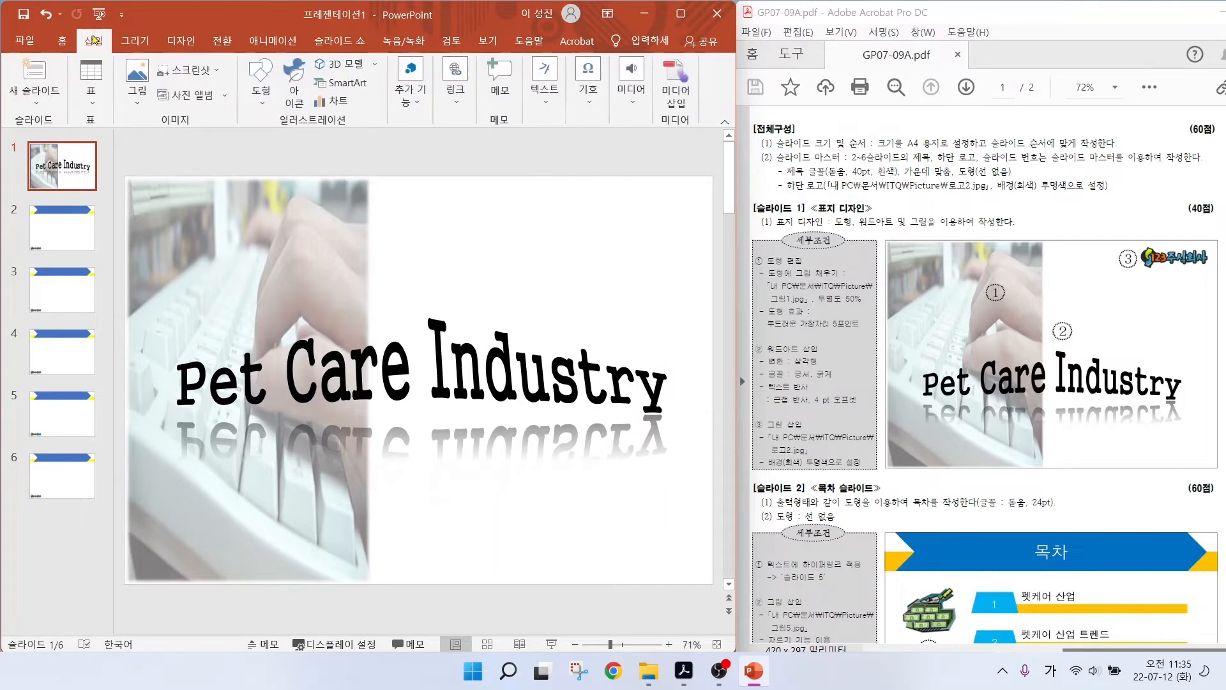
{"action": "left_click", "coordinate": [137, 85]}
{"action": "left_click", "coordinate": [161, 145]}
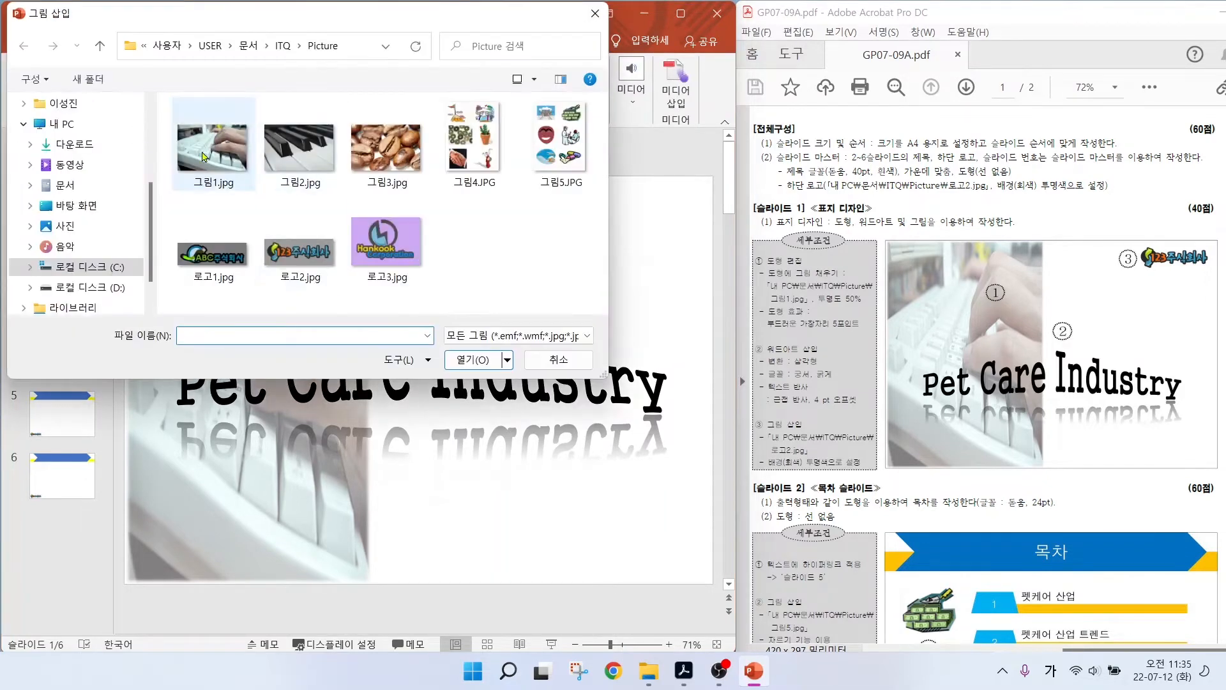
{"action": "double_click", "coordinate": [300, 253]}
{"action": "left_click_drag", "start_coordinate": [415, 402], "coordinate": [613, 213]}
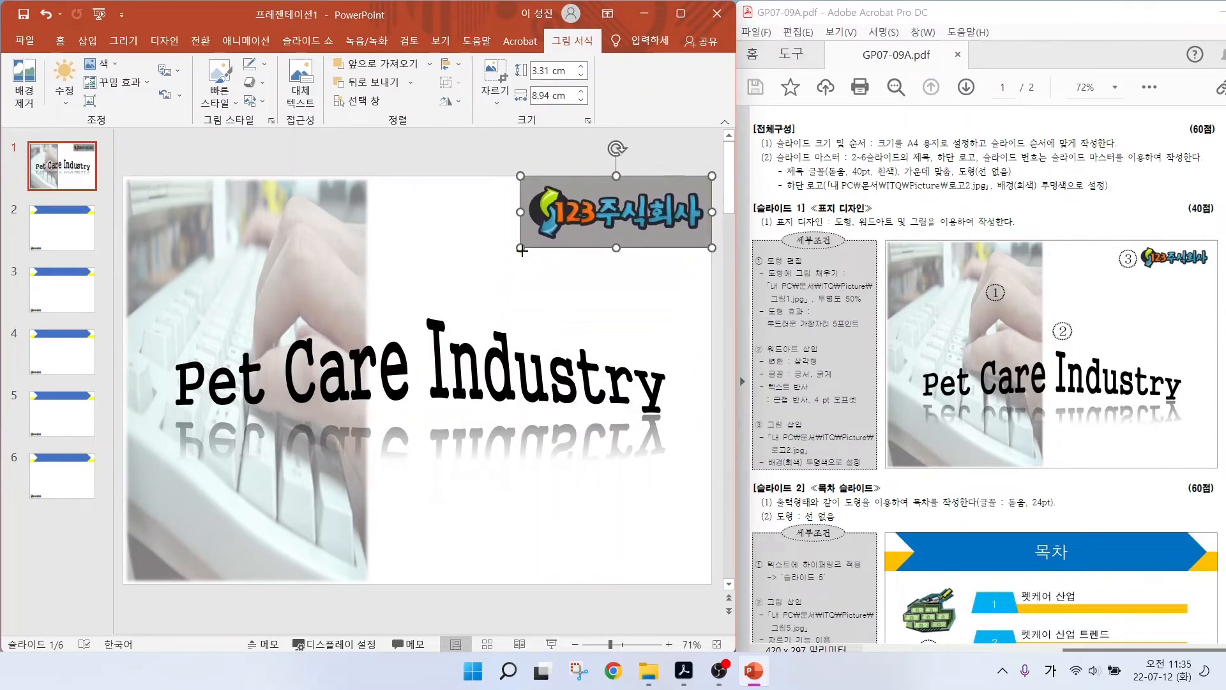
{"action": "left_click_drag", "start_coordinate": [520, 248], "coordinate": [548, 237]}
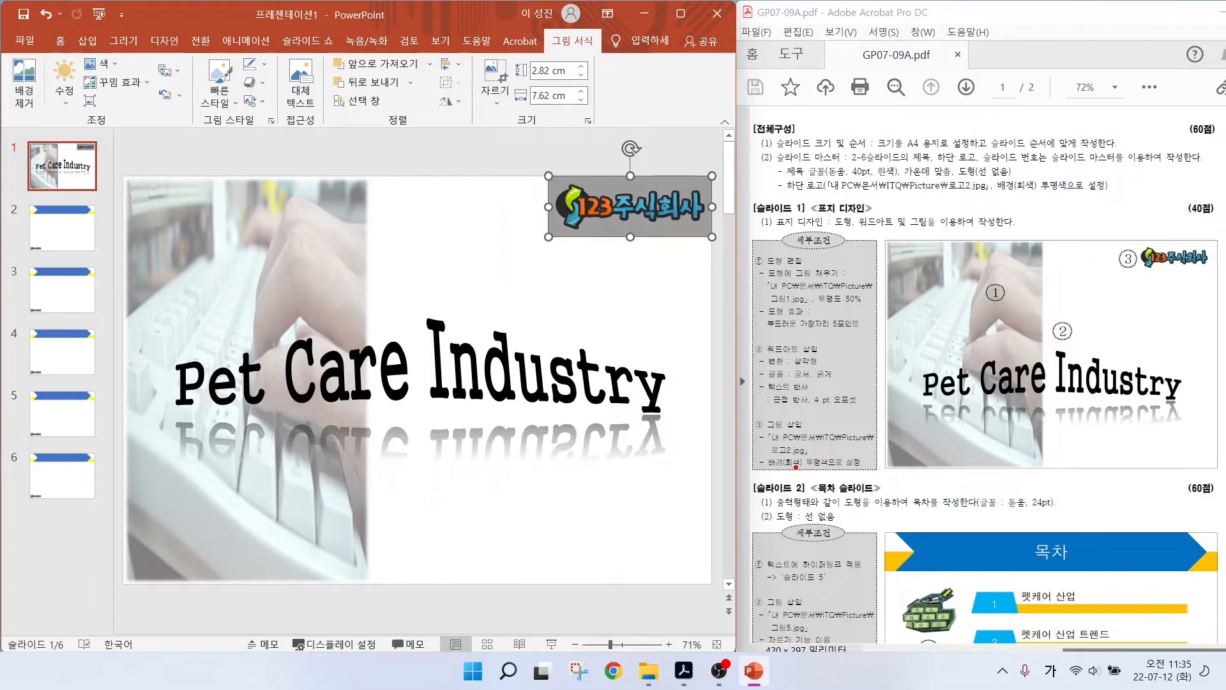
Step: Make the grey background of the slide 1 logo transparent and deselect the logo
{"action": "left_click_drag", "start_coordinate": [803, 469], "coordinate": [838, 507]}
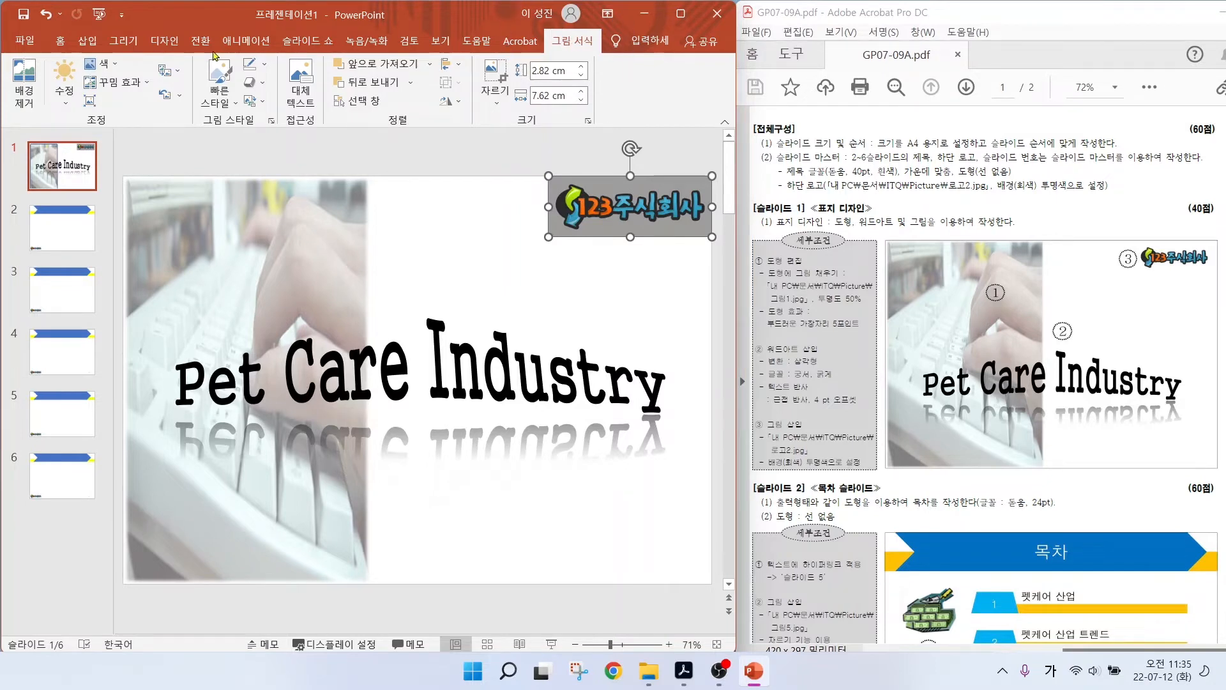
{"action": "left_click", "coordinate": [105, 67]}
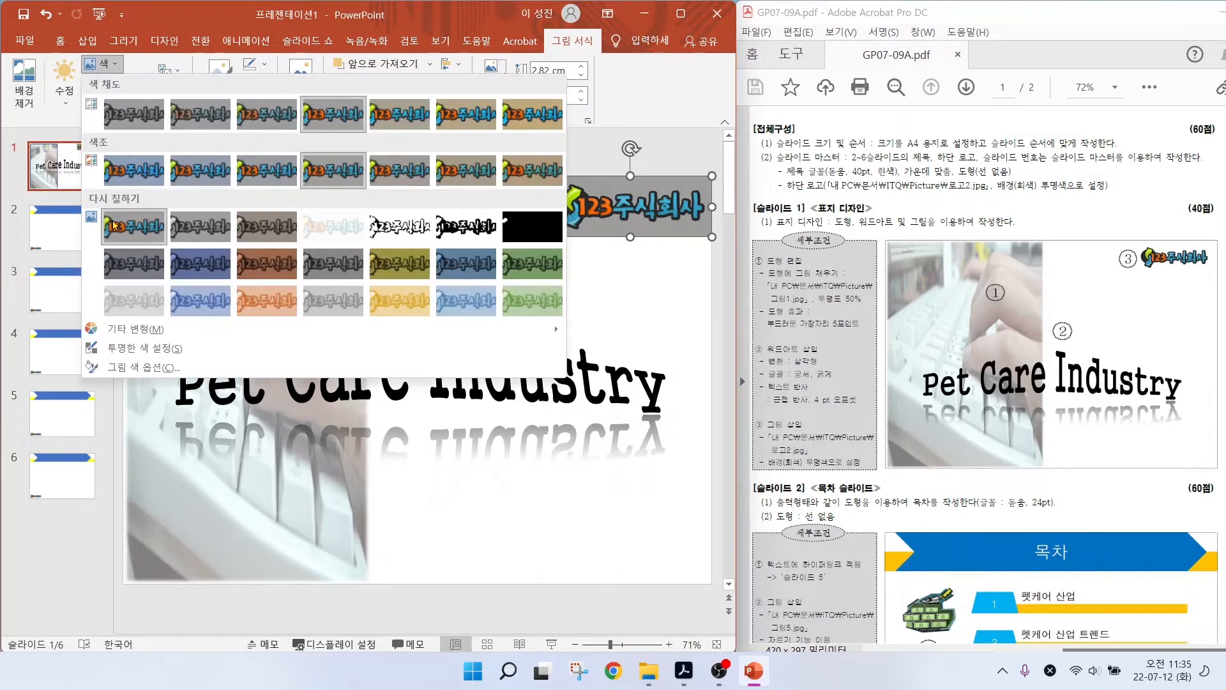
{"action": "left_click", "coordinate": [148, 344]}
{"action": "left_click", "coordinate": [592, 227]}
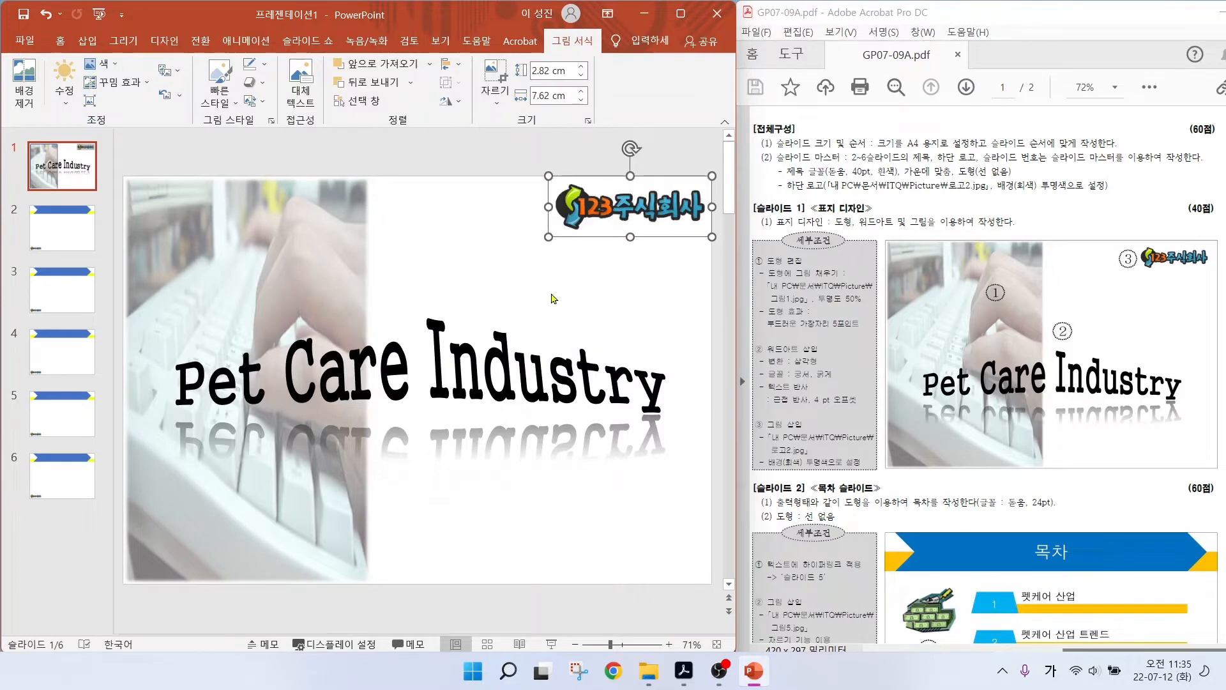
{"action": "left_click", "coordinate": [554, 297]}
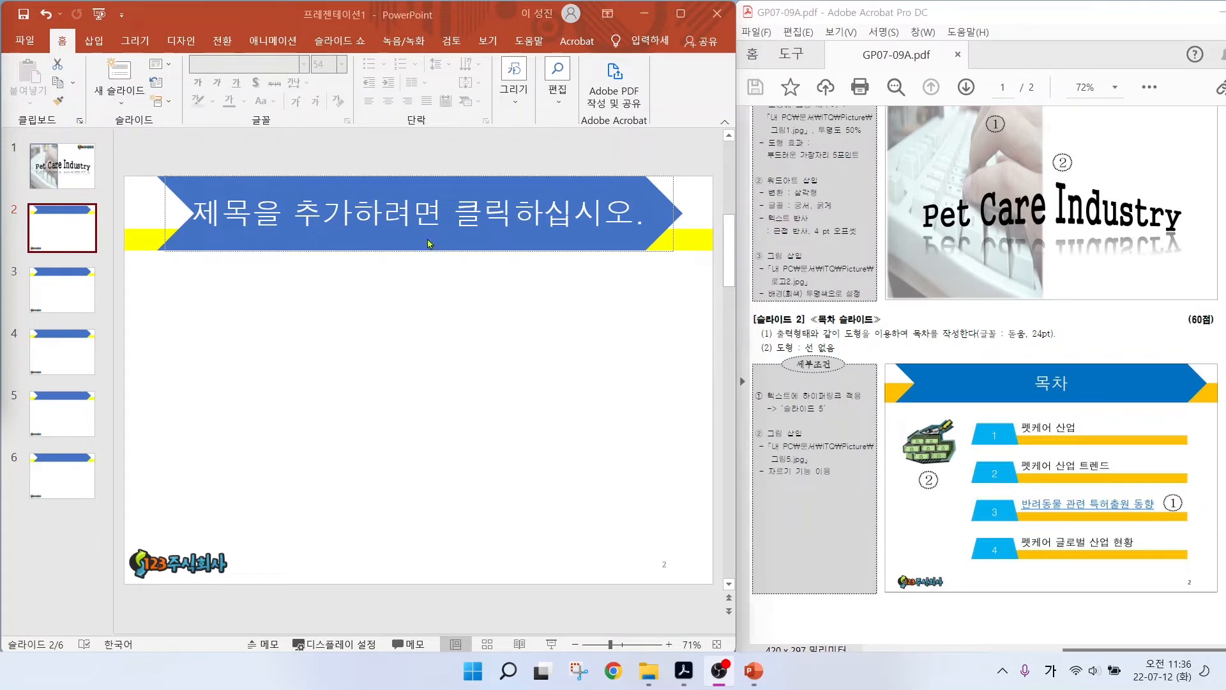
Step: Enter the title 목차 in the title placeholder of slide 2 and deselect it
{"action": "left_click", "coordinate": [411, 206]}
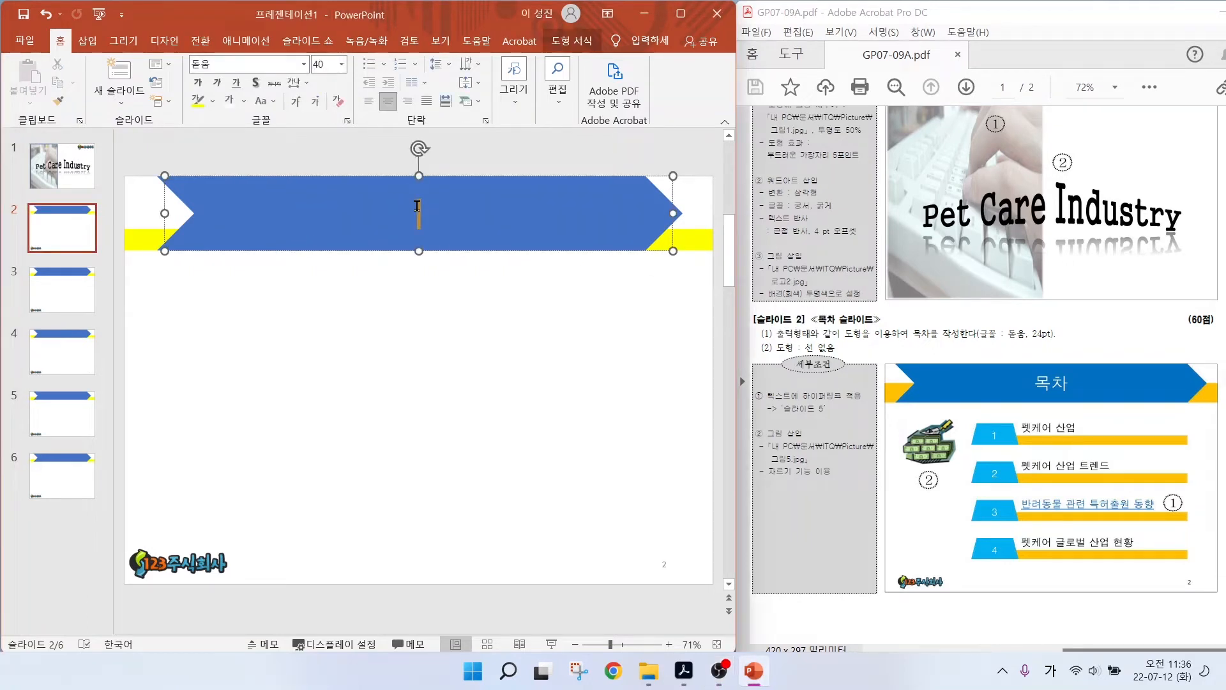
{"action": "type", "text": "목차"}
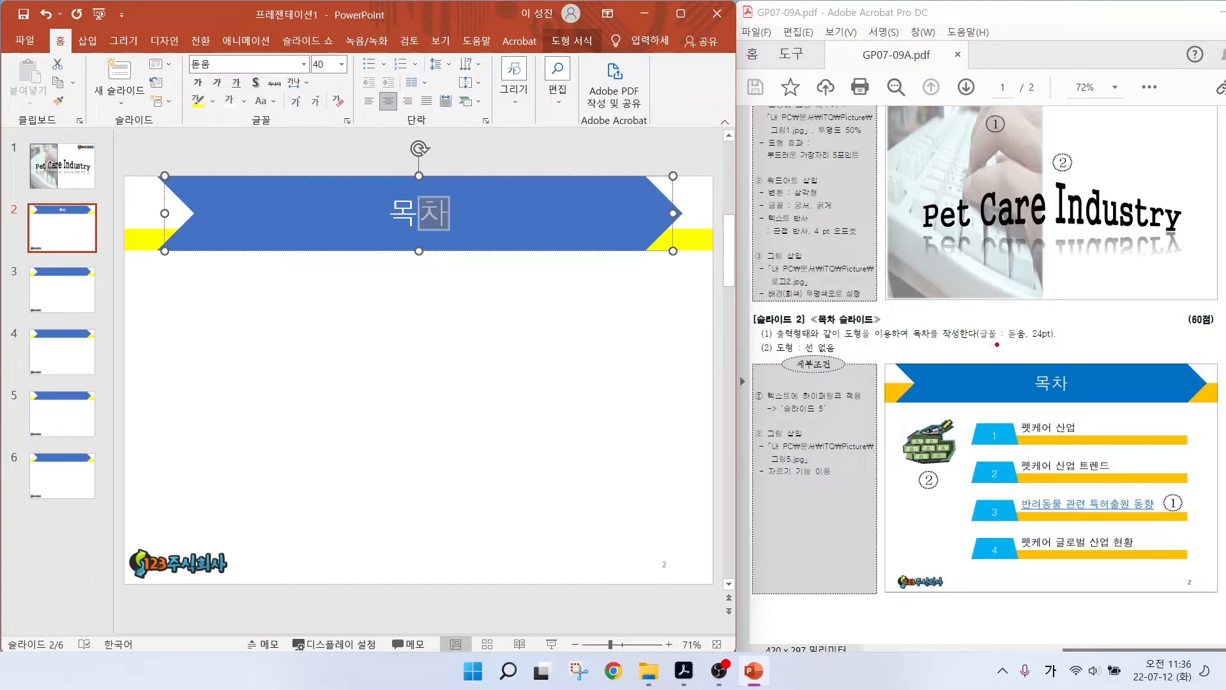
{"action": "left_click_drag", "start_coordinate": [997, 344], "coordinate": [1046, 345]}
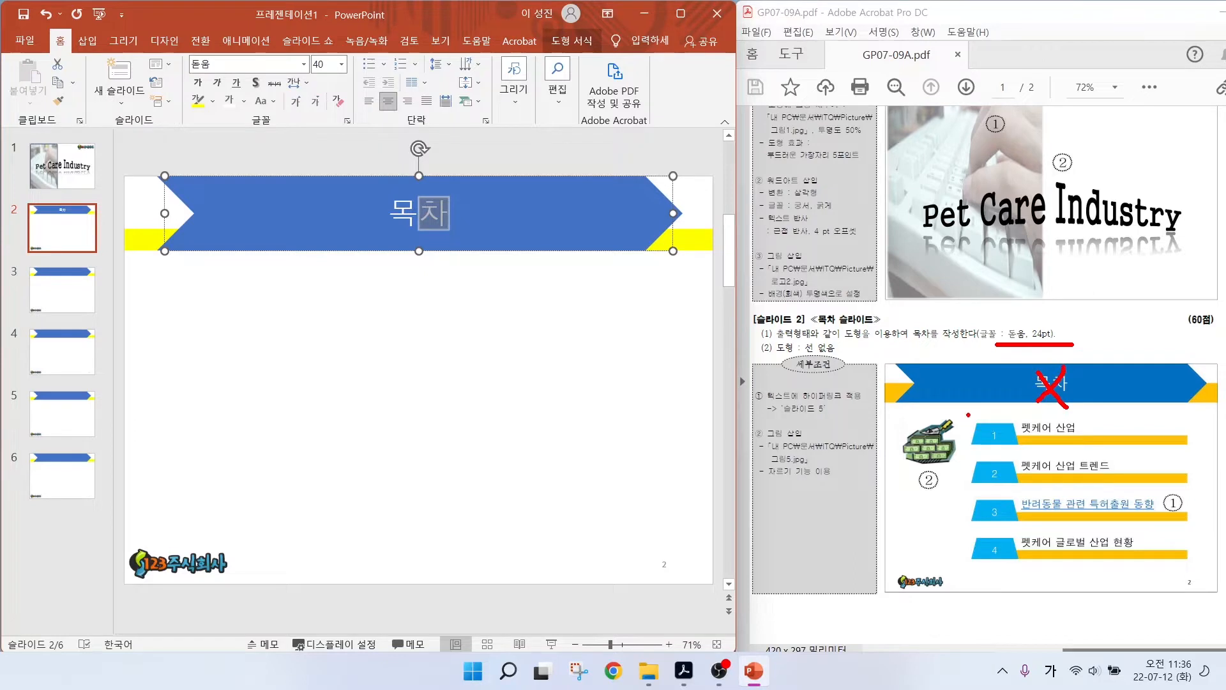
{"action": "left_click_drag", "start_coordinate": [968, 415], "coordinate": [1159, 562]}
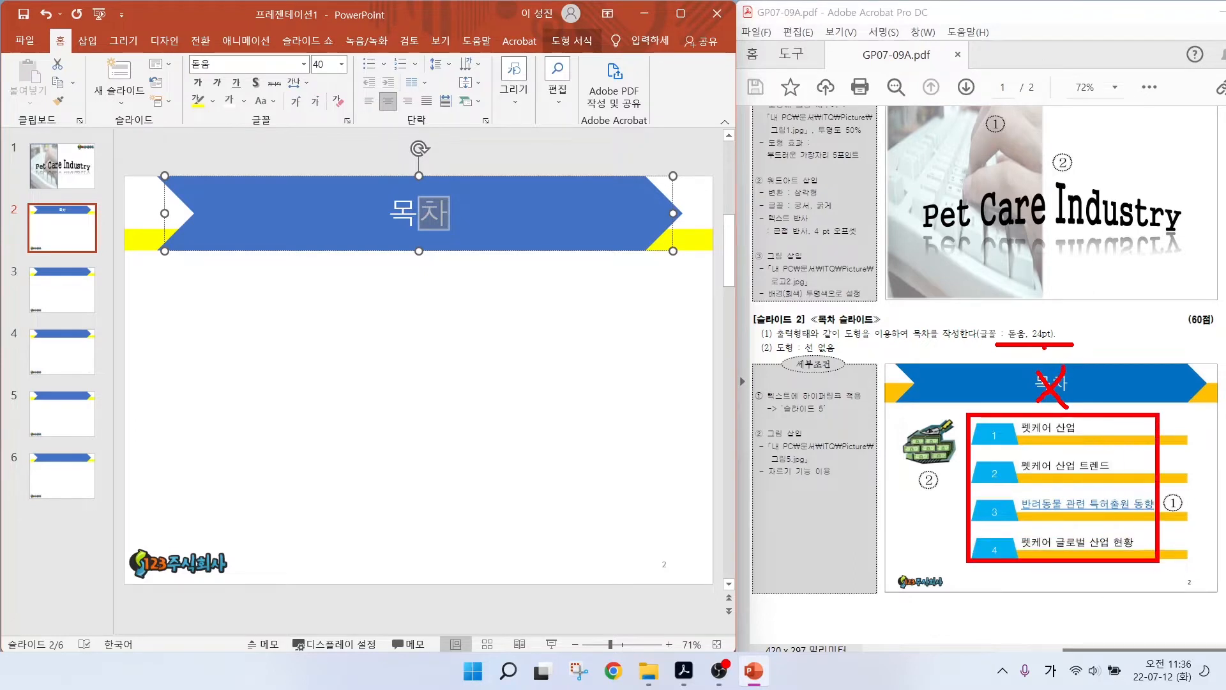
{"action": "key", "text": "Escape"}
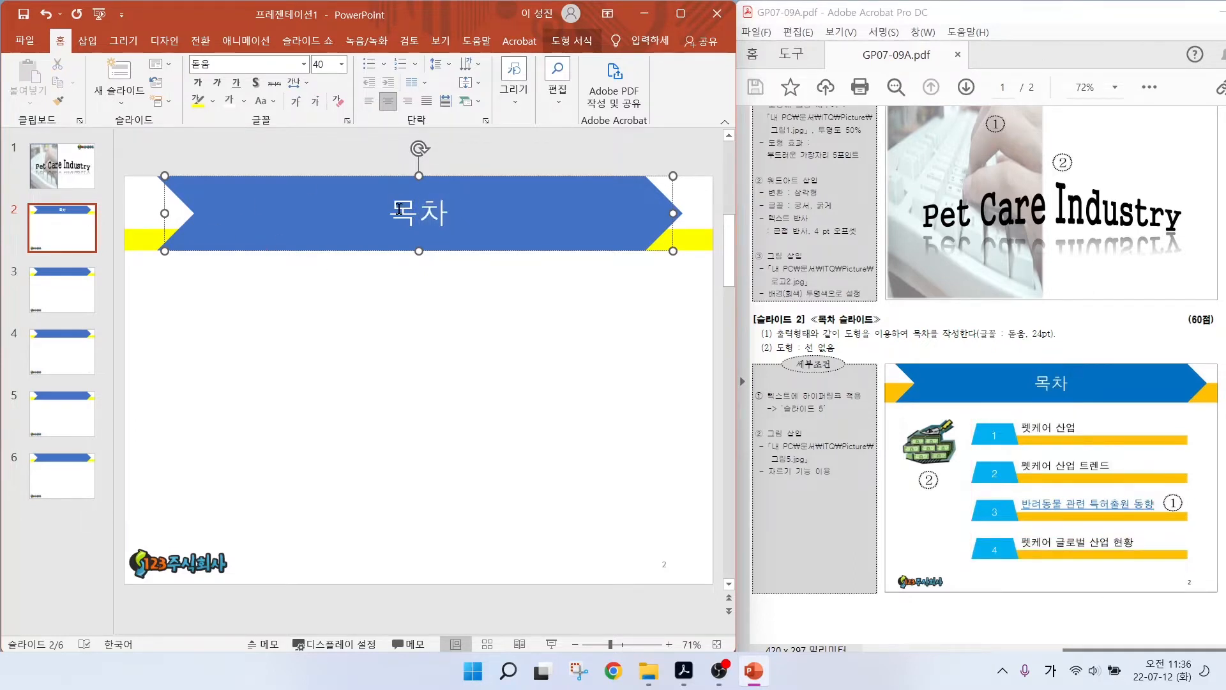
{"action": "left_click", "coordinate": [308, 317]}
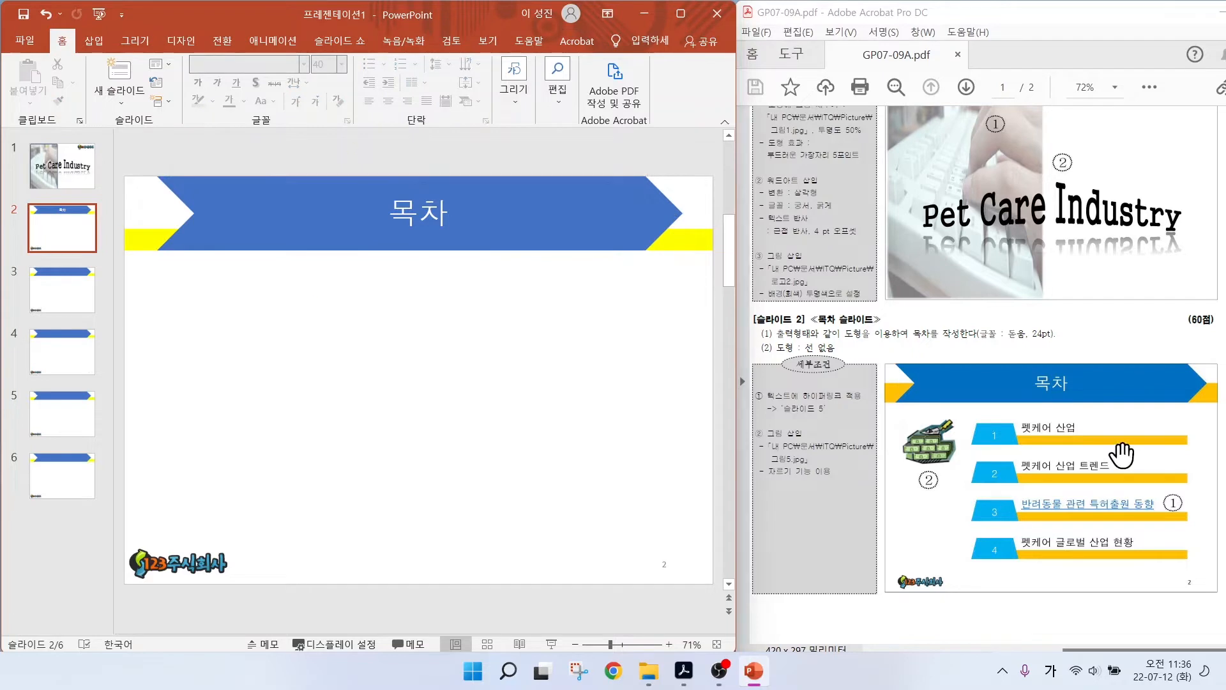
Step: Draw a long thin rectangle bar below the title banner on slide 2, right of centre, and fill it with light green
{"action": "key", "text": "ctrl"}
{"action": "left_click", "coordinate": [96, 41]}
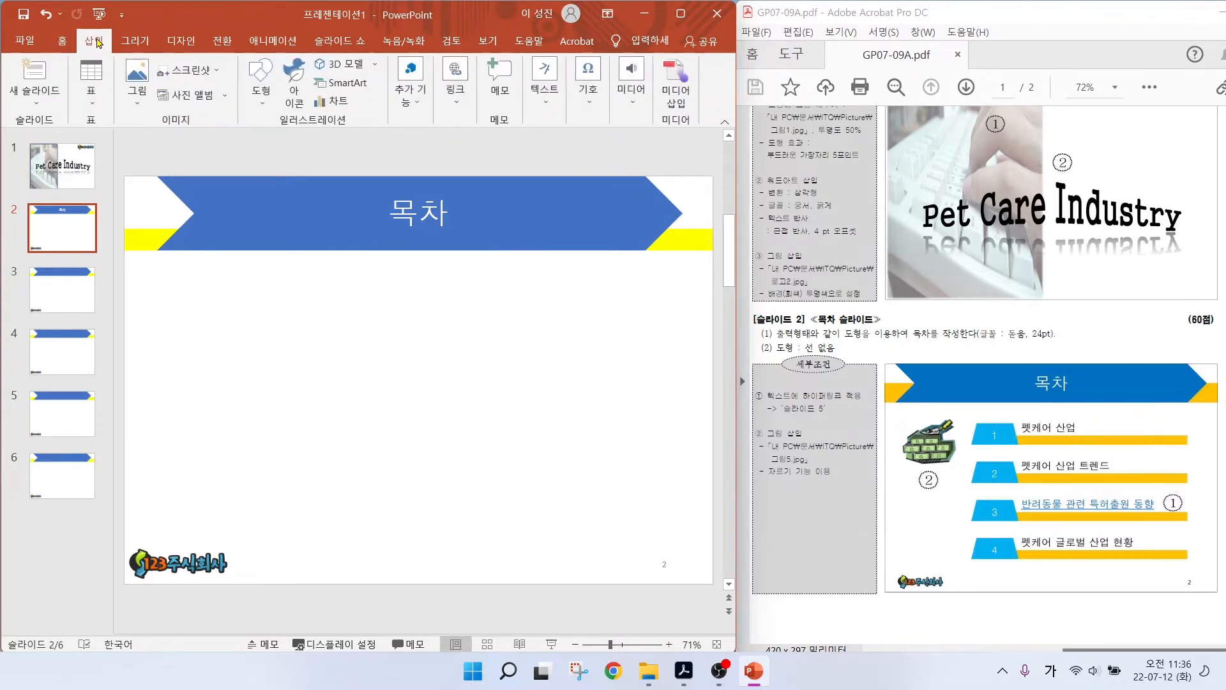
{"action": "left_click", "coordinate": [268, 84]}
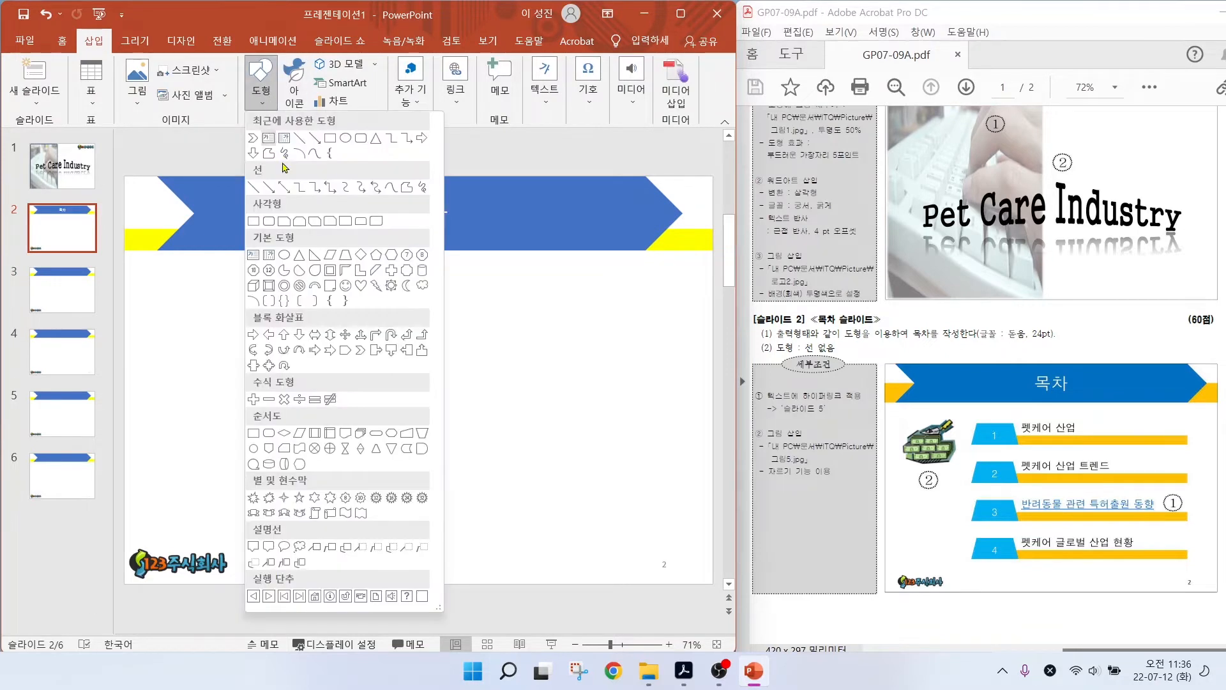
{"action": "left_click", "coordinate": [263, 222]}
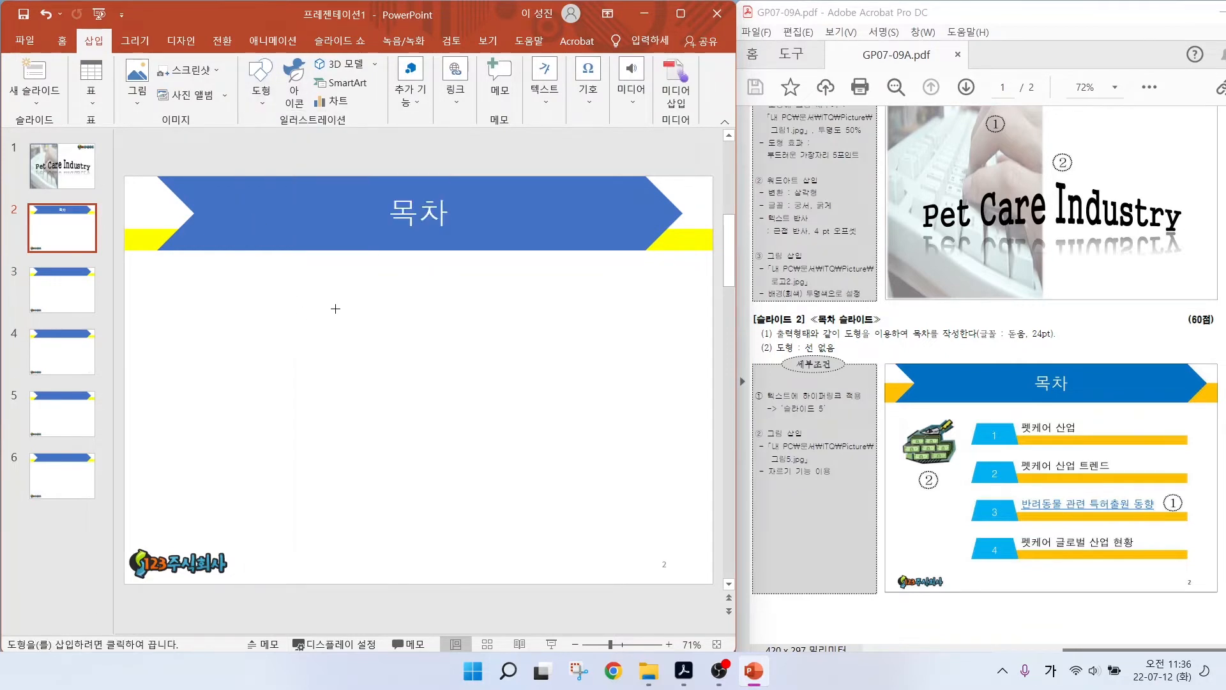
{"action": "left_click_drag", "start_coordinate": [335, 308], "coordinate": [683, 321]}
{"action": "left_click_drag", "start_coordinate": [829, 340], "coordinate": [880, 311]}
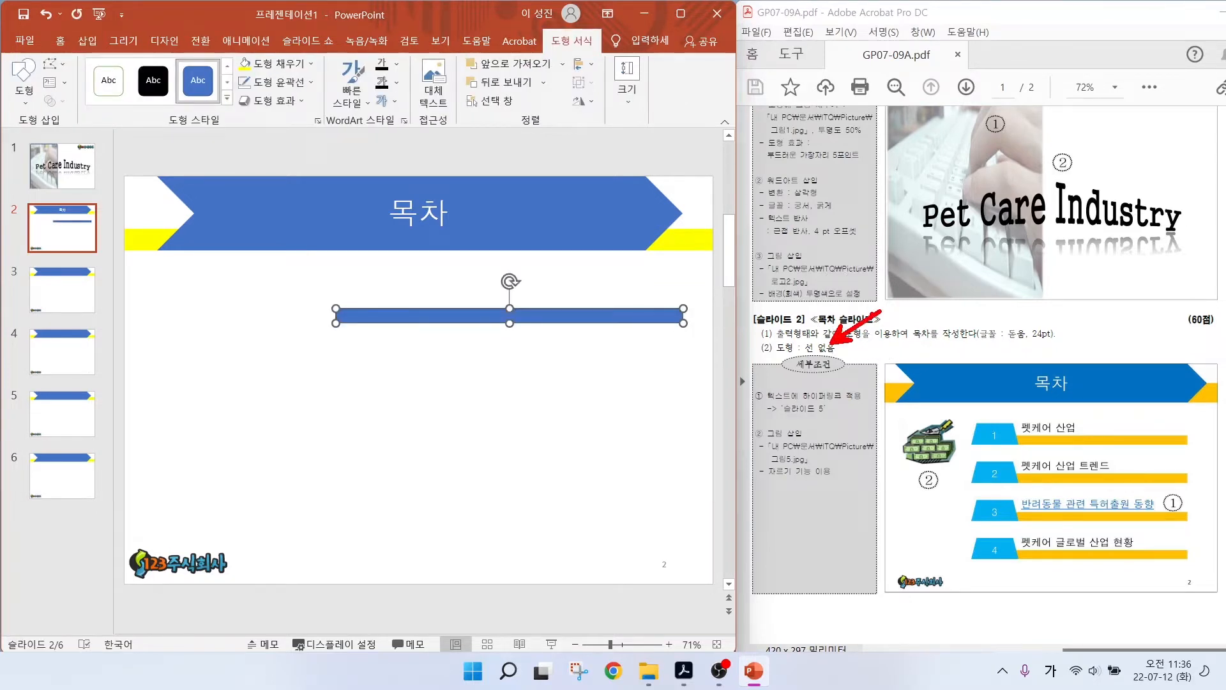
{"action": "key", "text": "Escape"}
{"action": "left_click", "coordinate": [311, 63]}
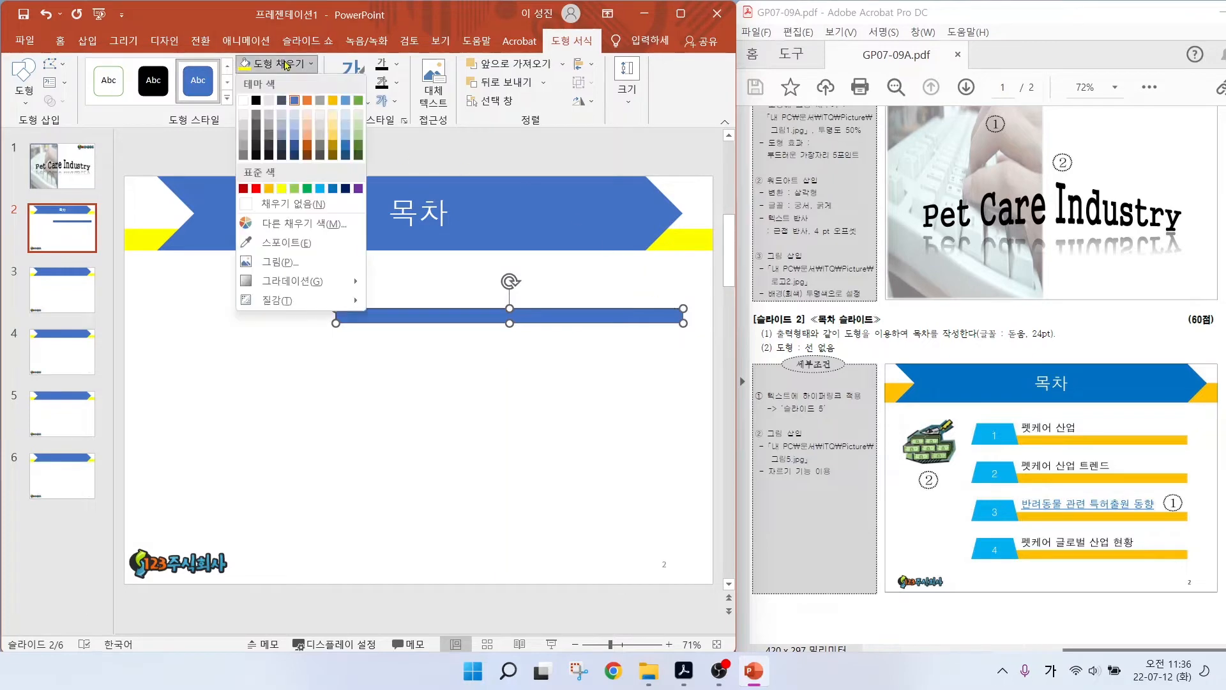
{"action": "left_click", "coordinate": [302, 181]}
Step: Draw a trapezoid over the green bar's left end, remove its outline and fill it with orange
{"action": "left_click", "coordinate": [87, 40]}
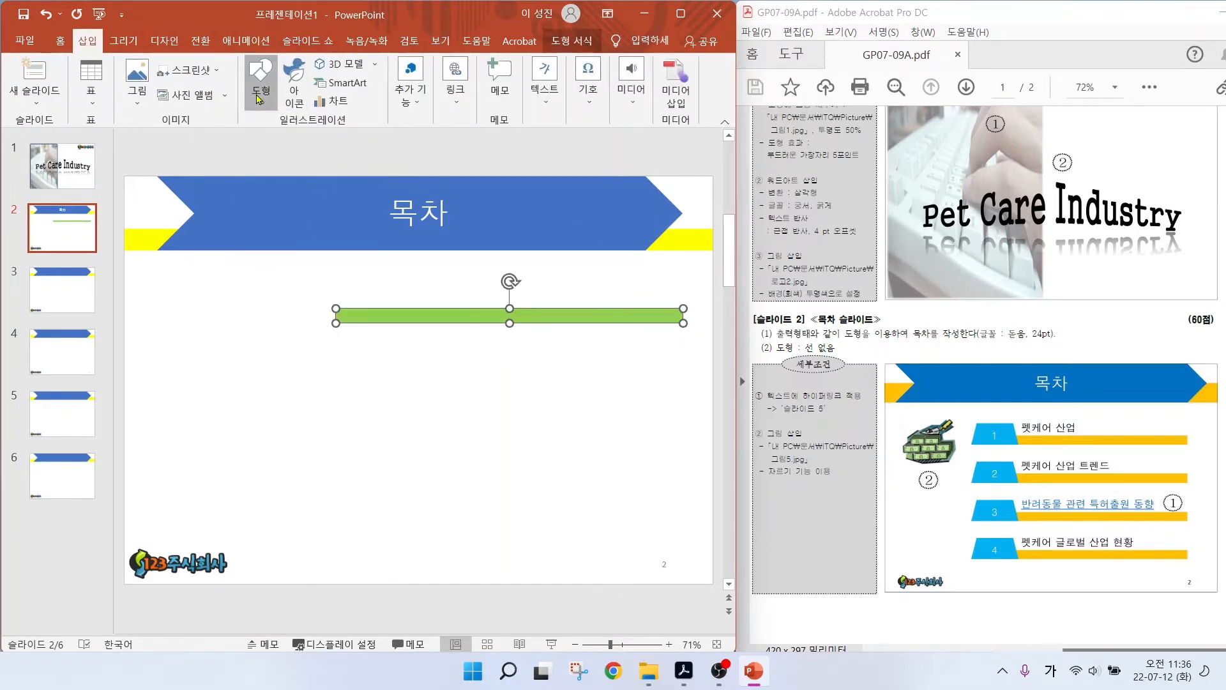
{"action": "left_click", "coordinate": [259, 77]}
{"action": "left_click", "coordinate": [315, 257]}
{"action": "left_click_drag", "start_coordinate": [282, 279], "coordinate": [371, 323]}
{"action": "left_click", "coordinate": [276, 82]}
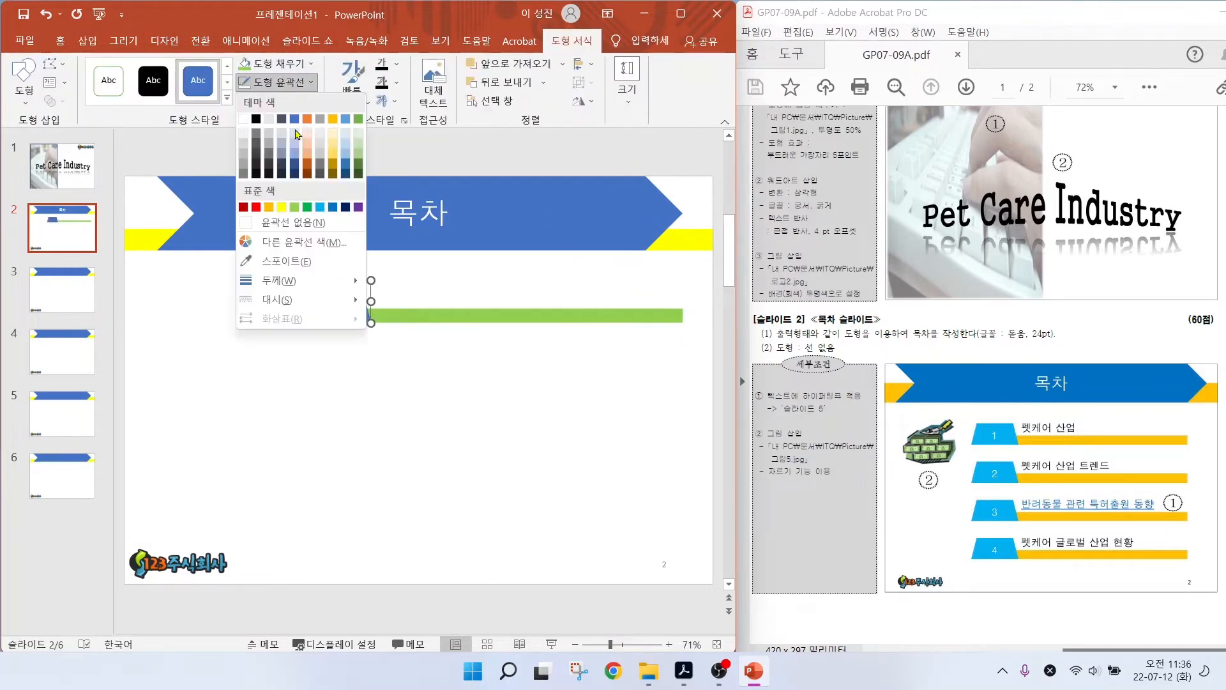
{"action": "left_click", "coordinate": [295, 221]}
{"action": "left_click", "coordinate": [278, 64]}
{"action": "left_click", "coordinate": [269, 188]}
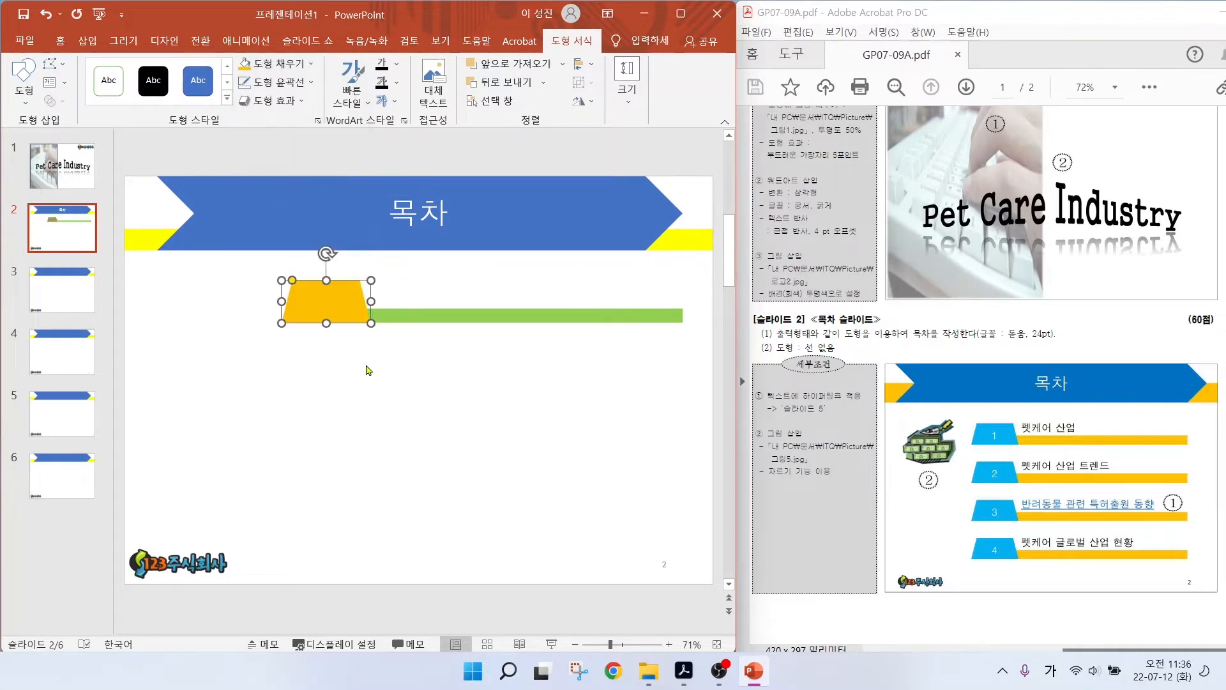
{"action": "left_click", "coordinate": [366, 365]}
Step: Add a horizontal text box above the green bar, beside the trapezoid, containing 펫케어
{"action": "left_click_drag", "start_coordinate": [1039, 425], "coordinate": [1058, 400]}
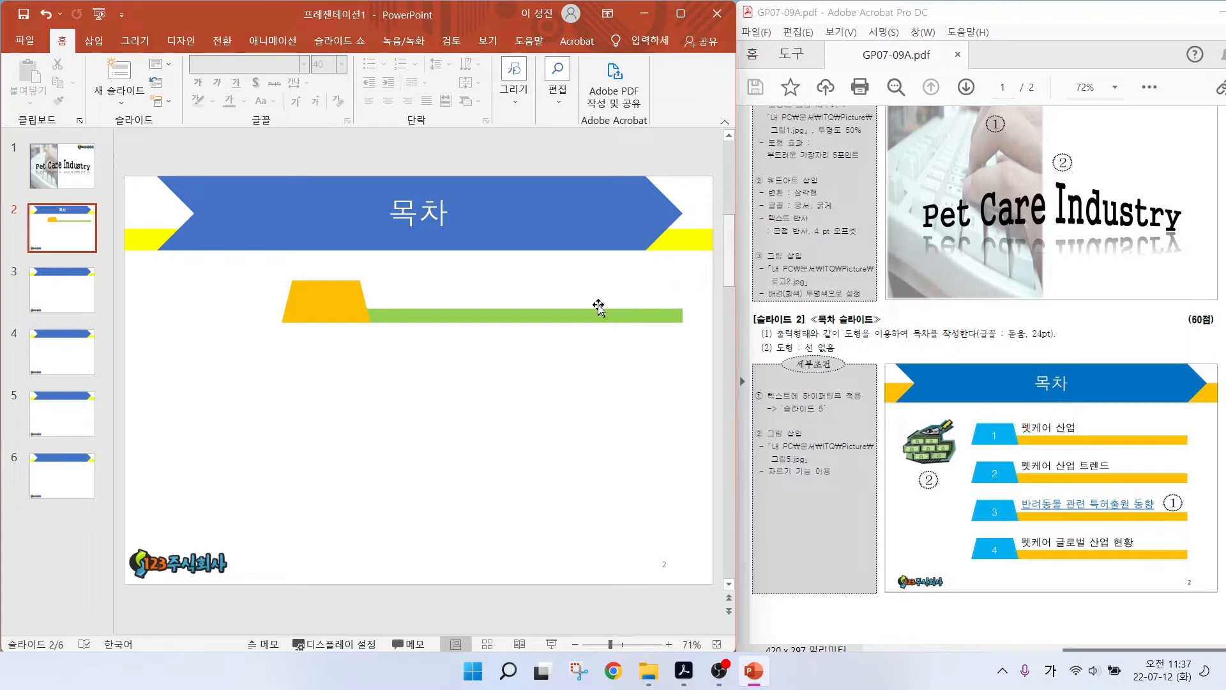
{"action": "left_click", "coordinate": [94, 41]}
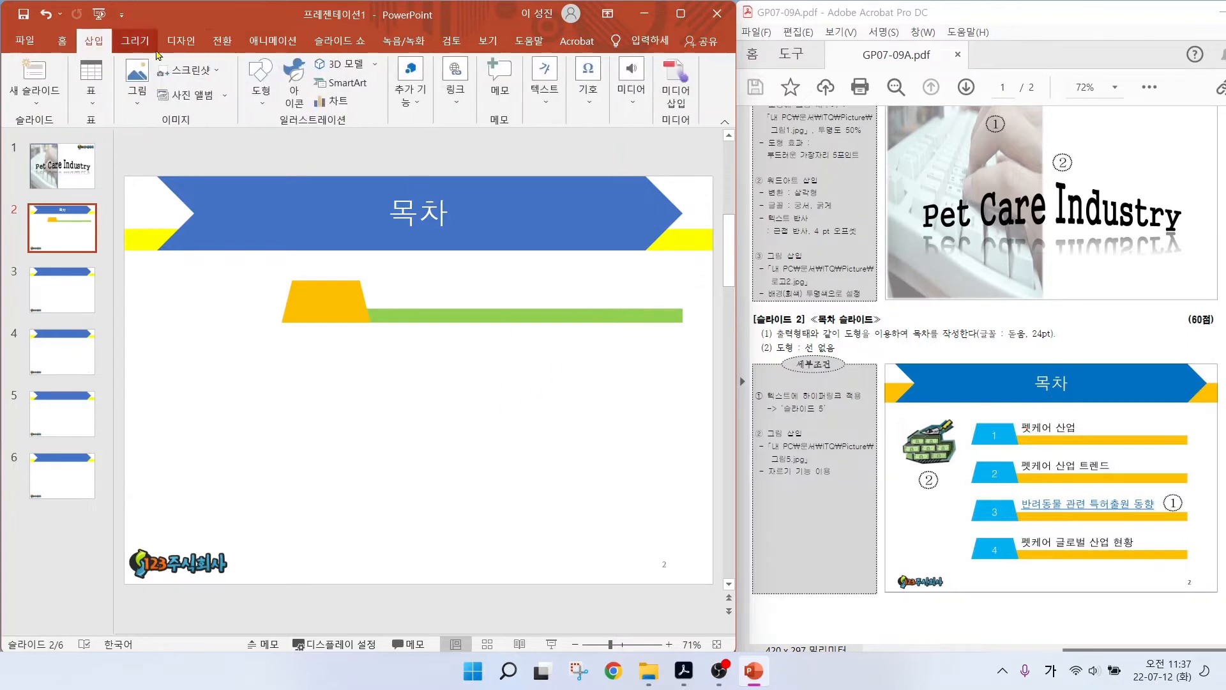
{"action": "left_click", "coordinate": [544, 80]}
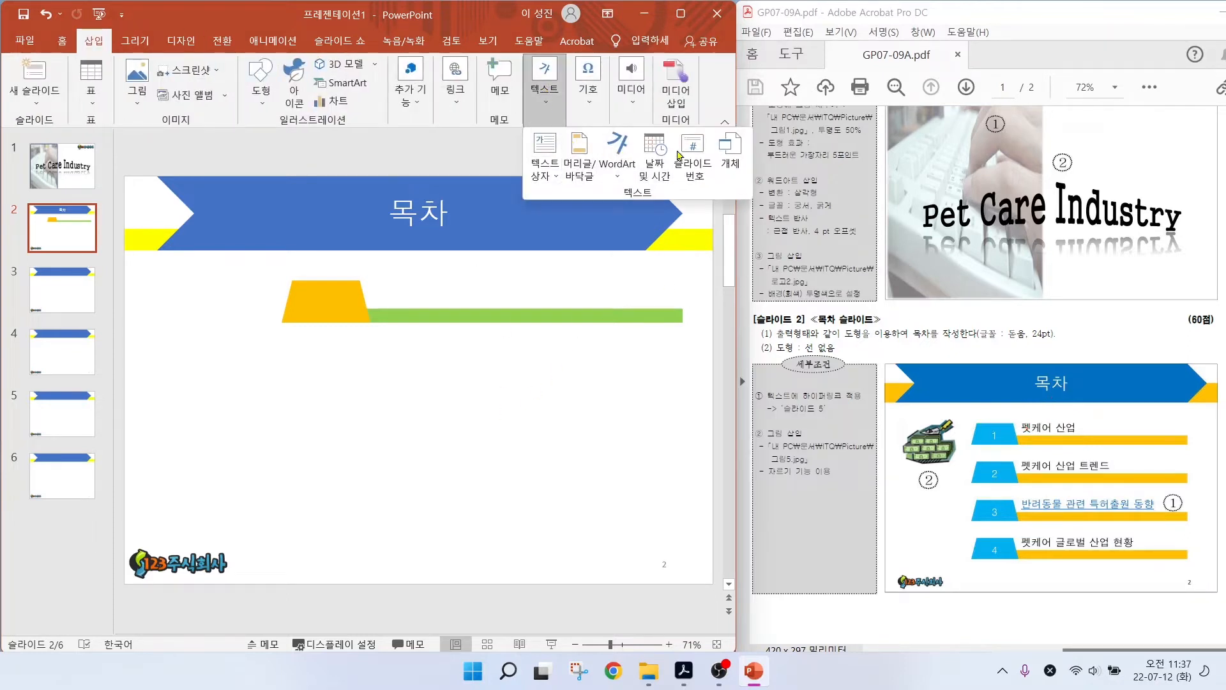
{"action": "left_click", "coordinate": [544, 172]}
{"action": "left_click", "coordinate": [575, 190]}
{"action": "left_click_drag", "start_coordinate": [378, 269], "coordinate": [674, 309]}
{"action": "type", "text": "펫케어"}
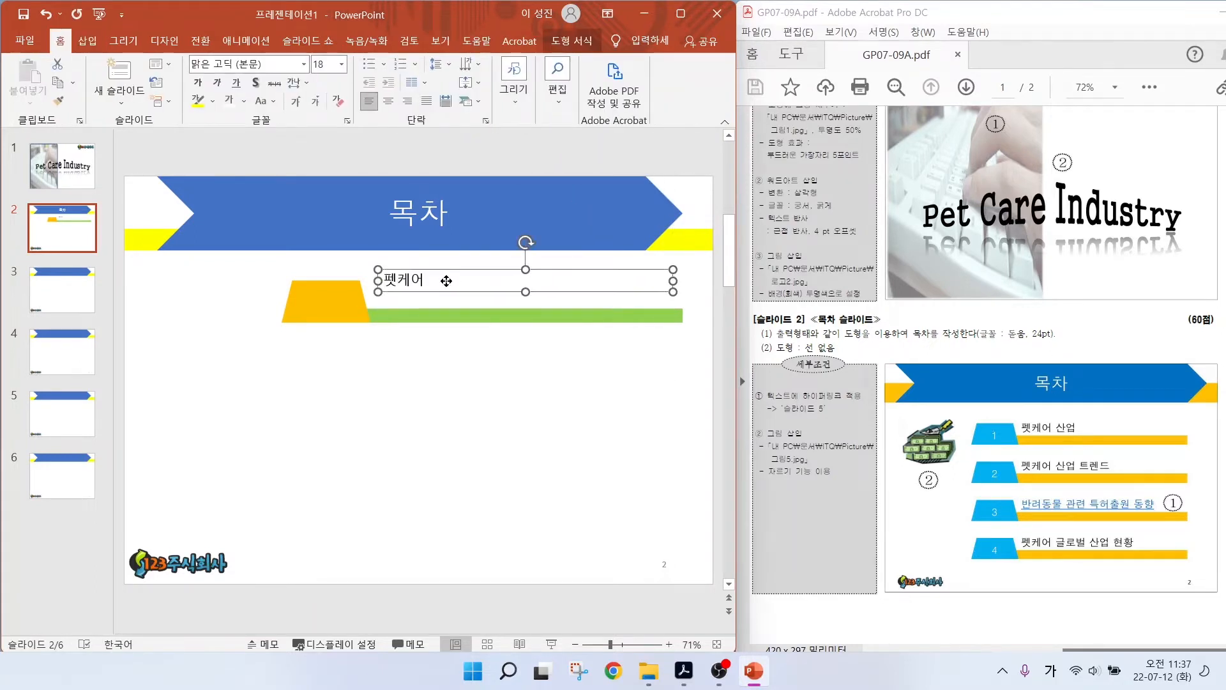
Step: Duplicate the trapezoid, bar and text box straight down three times to make four evenly spaced contents rows
{"action": "left_click_drag", "start_coordinate": [240, 355], "coordinate": [705, 257]}
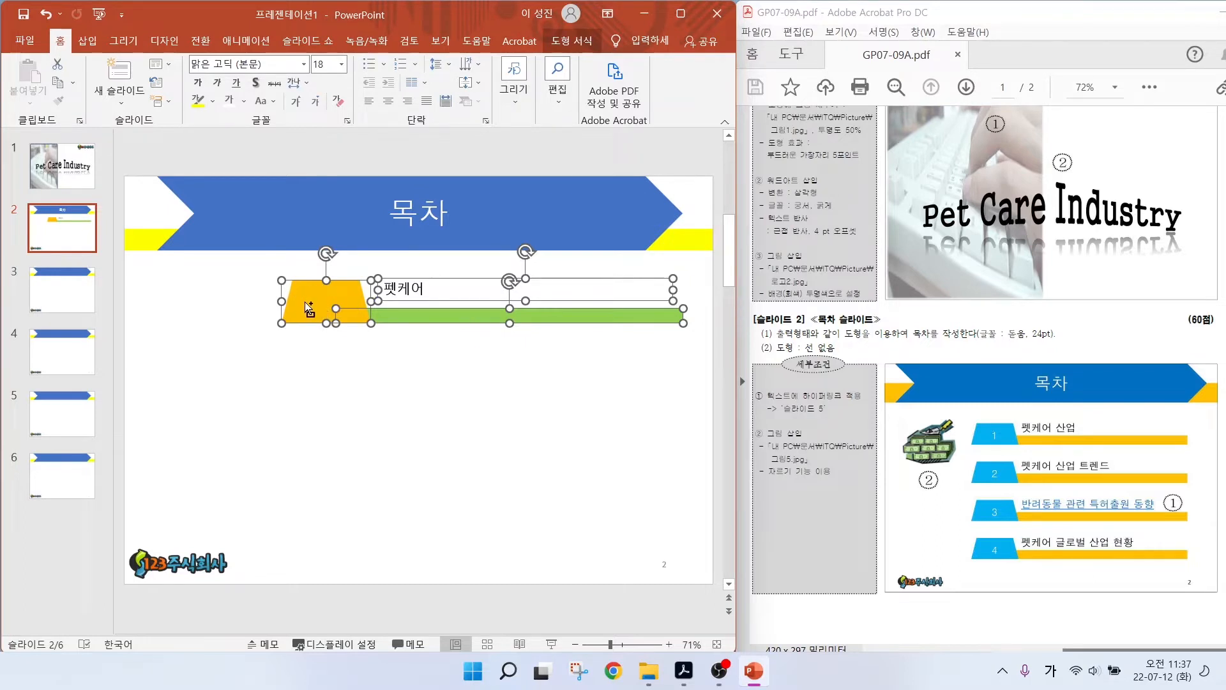
{"action": "left_click_drag", "start_coordinate": [305, 299], "coordinate": [300, 495]}
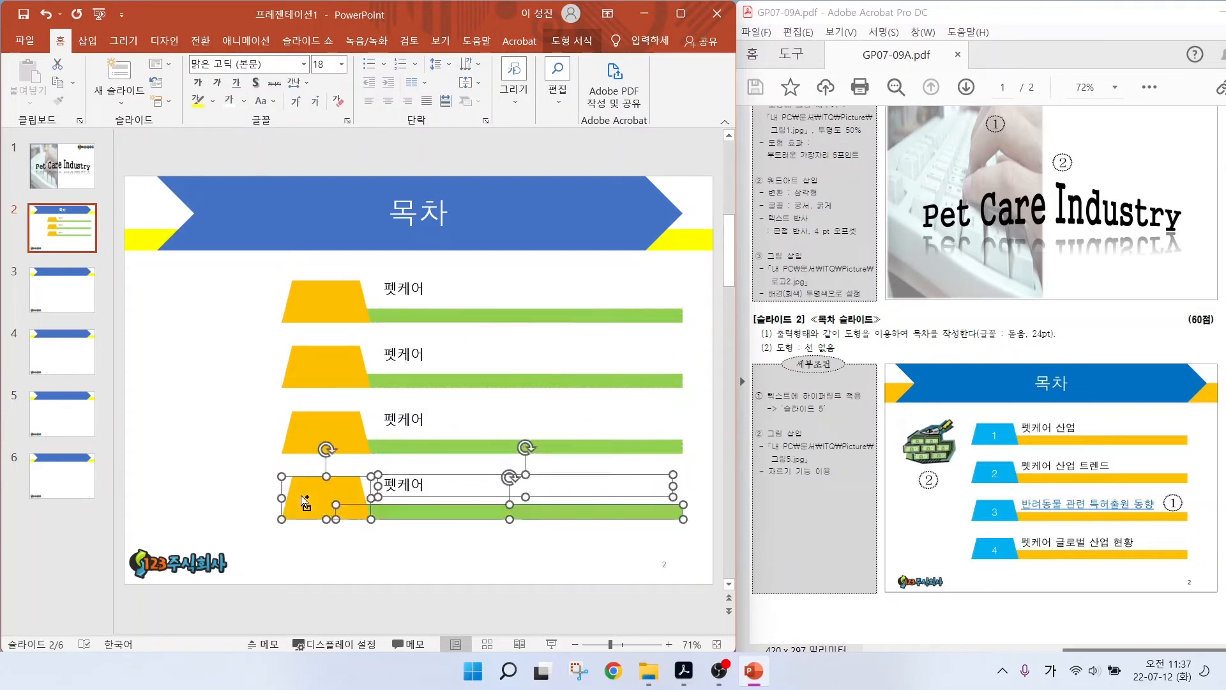
{"action": "left_click", "coordinate": [260, 326]}
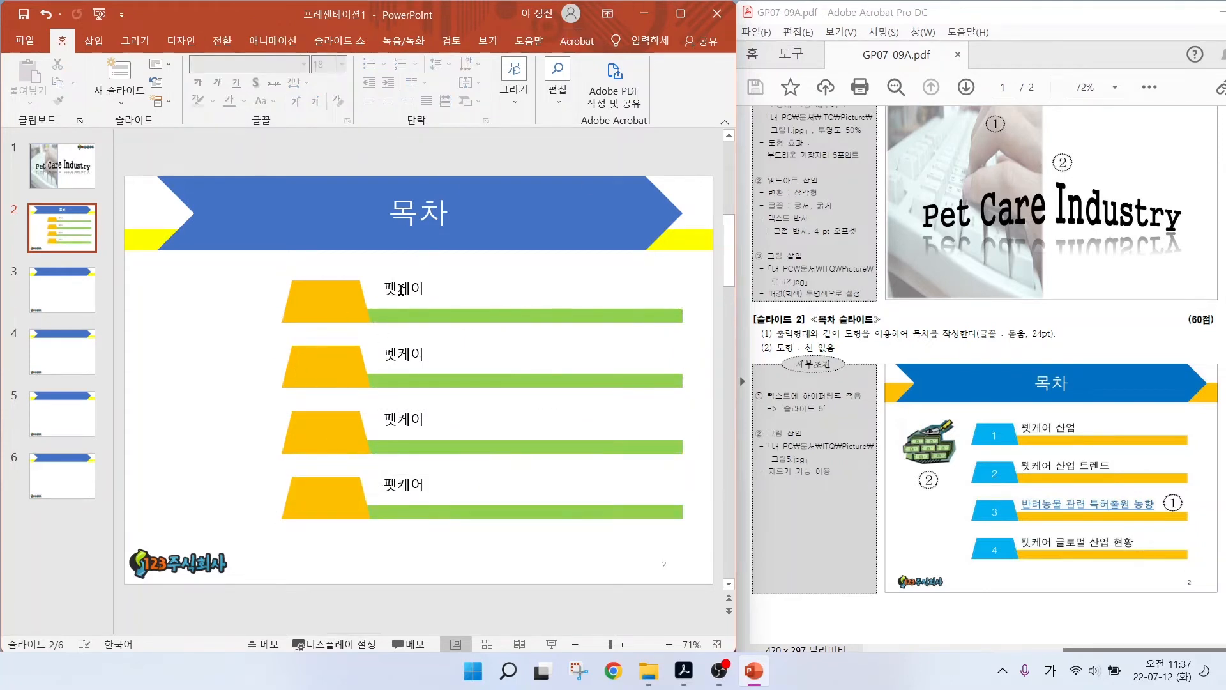
Step: Complete the first two contents entries as 펫케어 산업 and 펫케어 산업 트렌트
{"action": "left_click", "coordinate": [421, 287]}
{"action": "type", "text": "산업"}
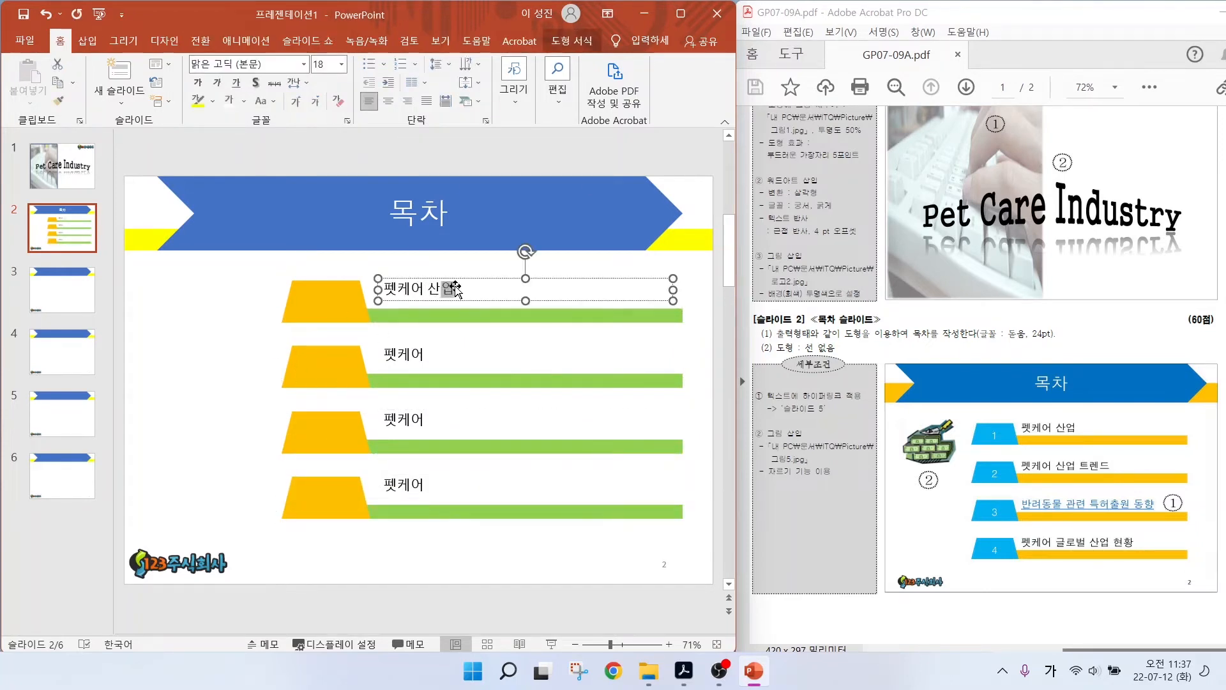
{"action": "left_click", "coordinate": [422, 354]}
{"action": "type", "text": "산ㅇ업 트렌트"}
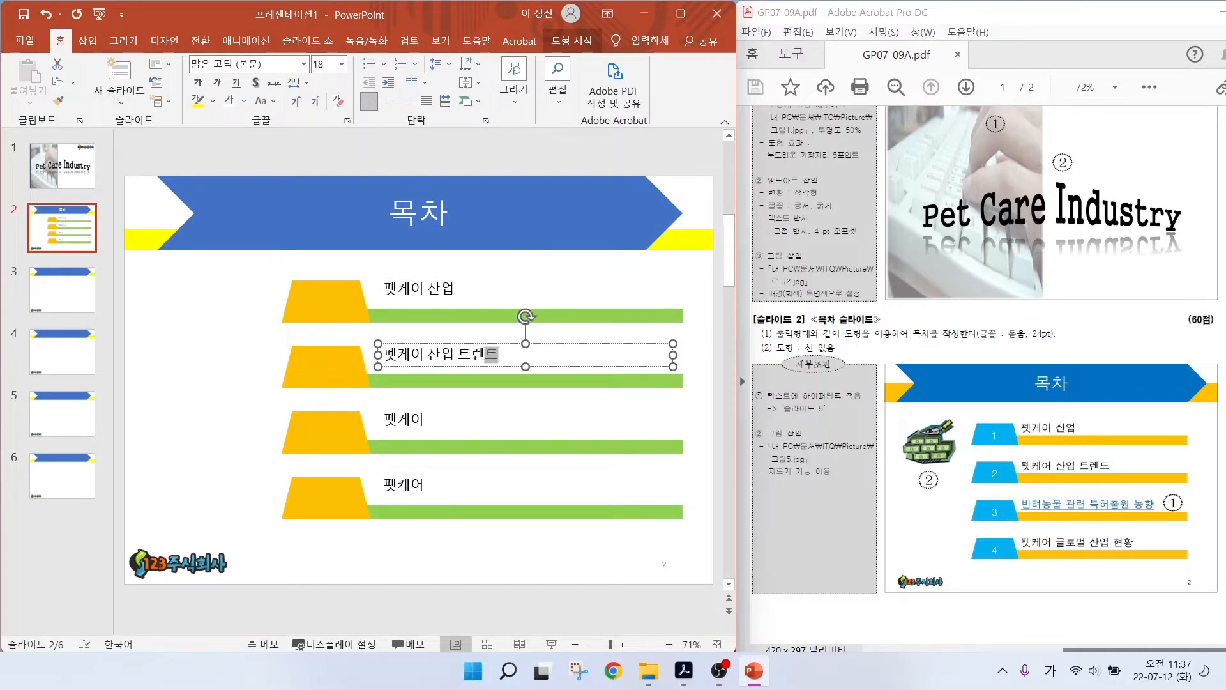
Step: Change the third contents entry to 반려동물 관련 특허출원 동향 and the fourth to 펫케어 글로벌 산업 현황
{"action": "left_click", "coordinate": [385, 418]}
{"action": "type", "text": "반려동물 관련 특ㅎ"}
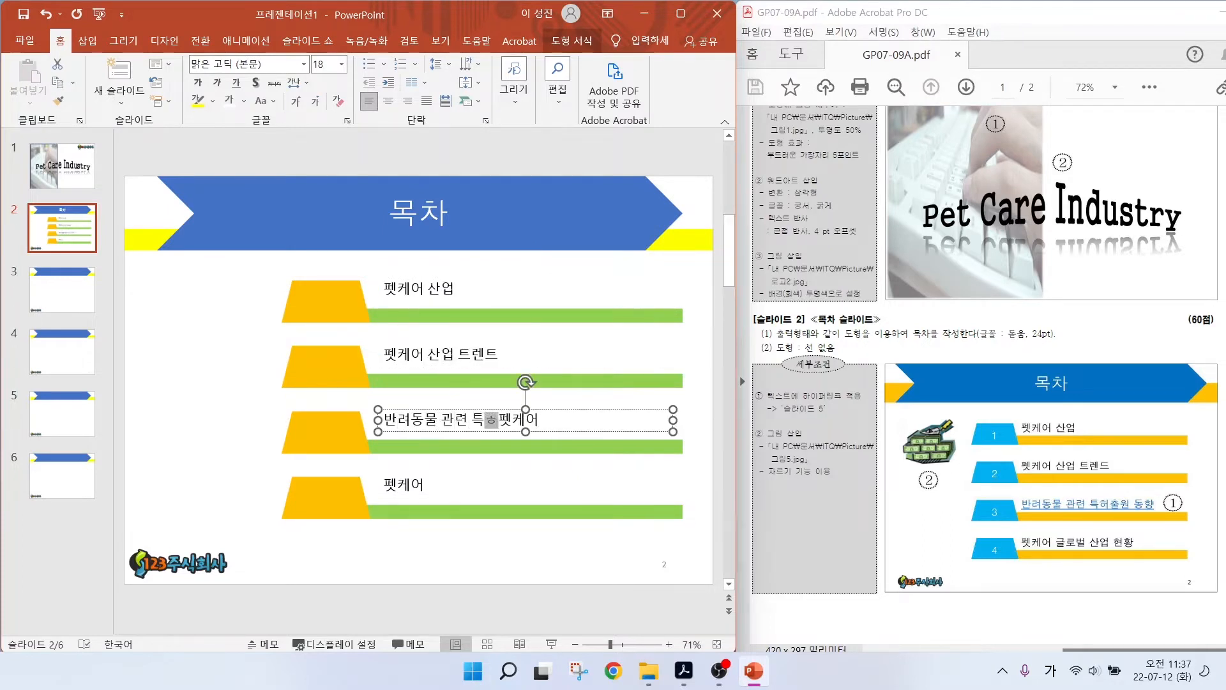
{"action": "type", "text": "허출원 동향"}
{"action": "key", "text": "Delete"}
{"action": "key", "text": "Delete"}
{"action": "key", "text": "Delete"}
{"action": "left_click", "coordinate": [412, 483]}
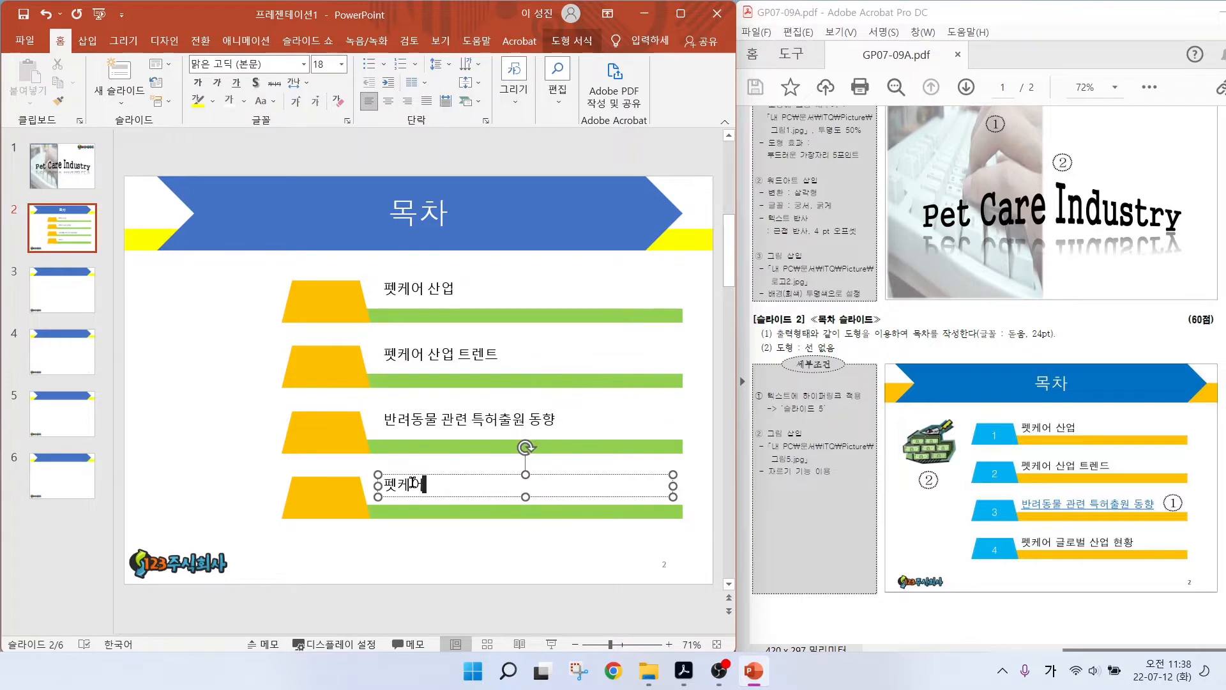
{"action": "type", "text": "글로벌 산업 현황"}
Step: Number the four trapezoids 1, 2, 3 and 4 from top to bottom and deselect them
{"action": "left_click", "coordinate": [336, 305]}
{"action": "type", "text": "1"}
{"action": "left_click", "coordinate": [329, 368]}
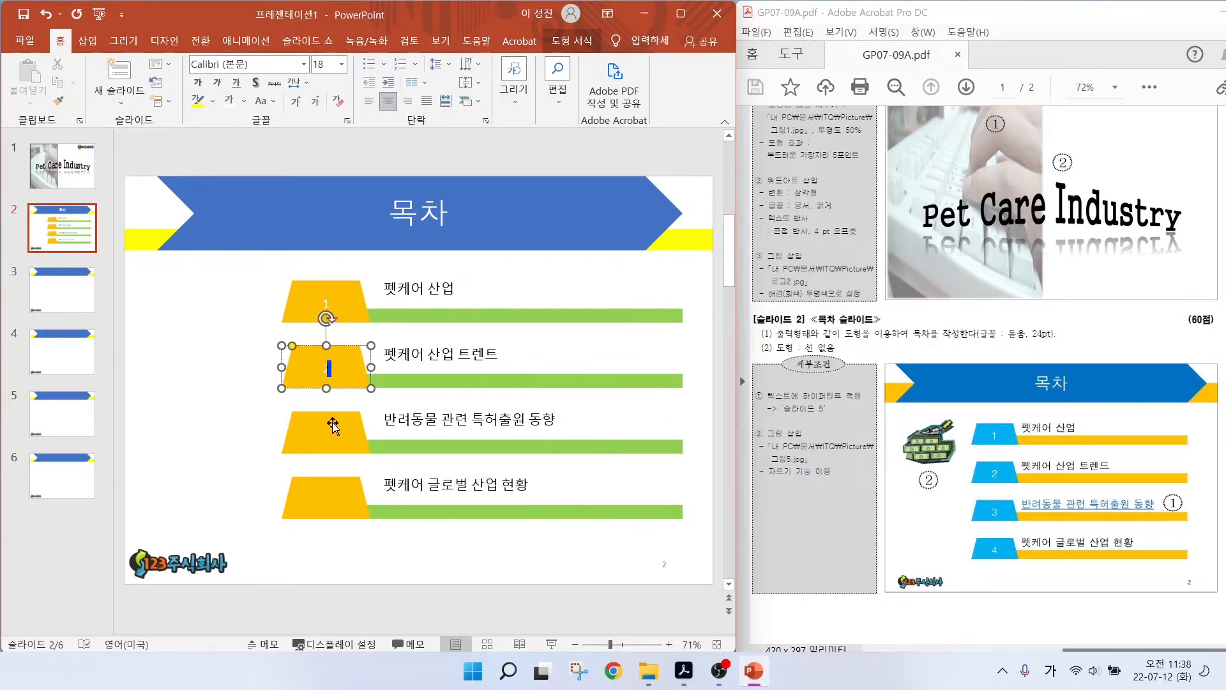
{"action": "type", "text": "2"}
{"action": "left_click", "coordinate": [333, 425]}
{"action": "type", "text": "3"}
{"action": "left_click", "coordinate": [329, 498]}
{"action": "type", "text": "4"}
{"action": "left_click", "coordinate": [345, 530]}
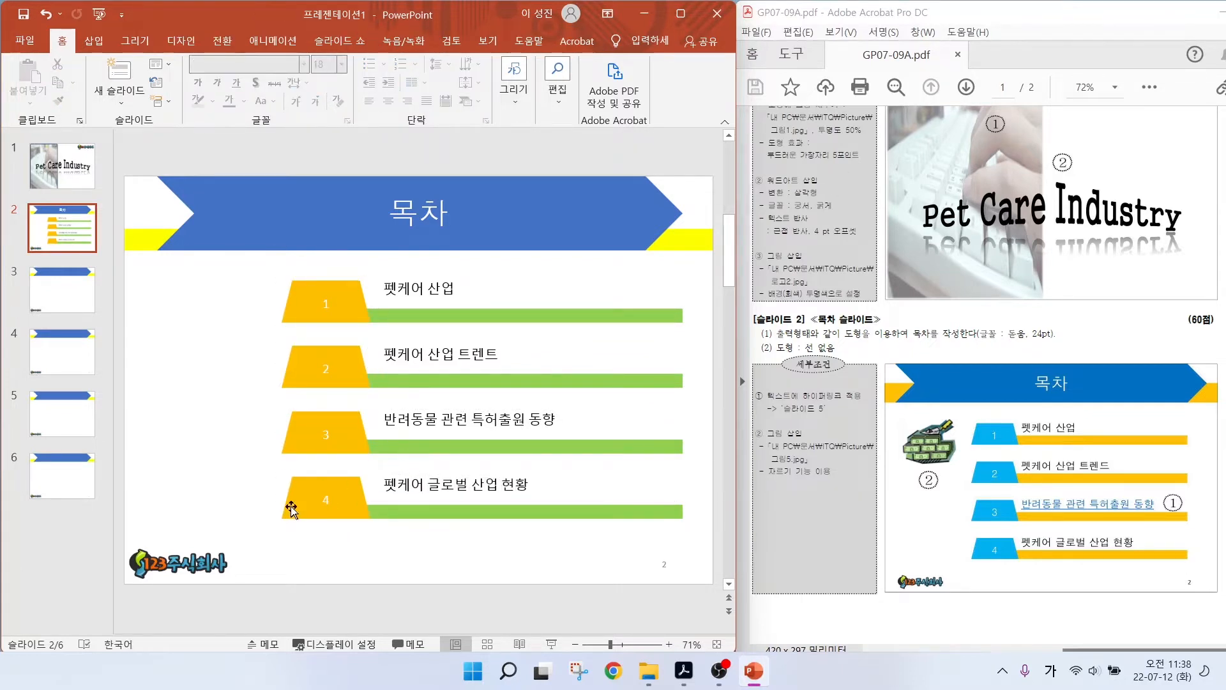
Step: Set the text of all four contents rows to the 돋움 font at 24 pt and deselect them
{"action": "left_click_drag", "start_coordinate": [256, 540], "coordinate": [714, 264]}
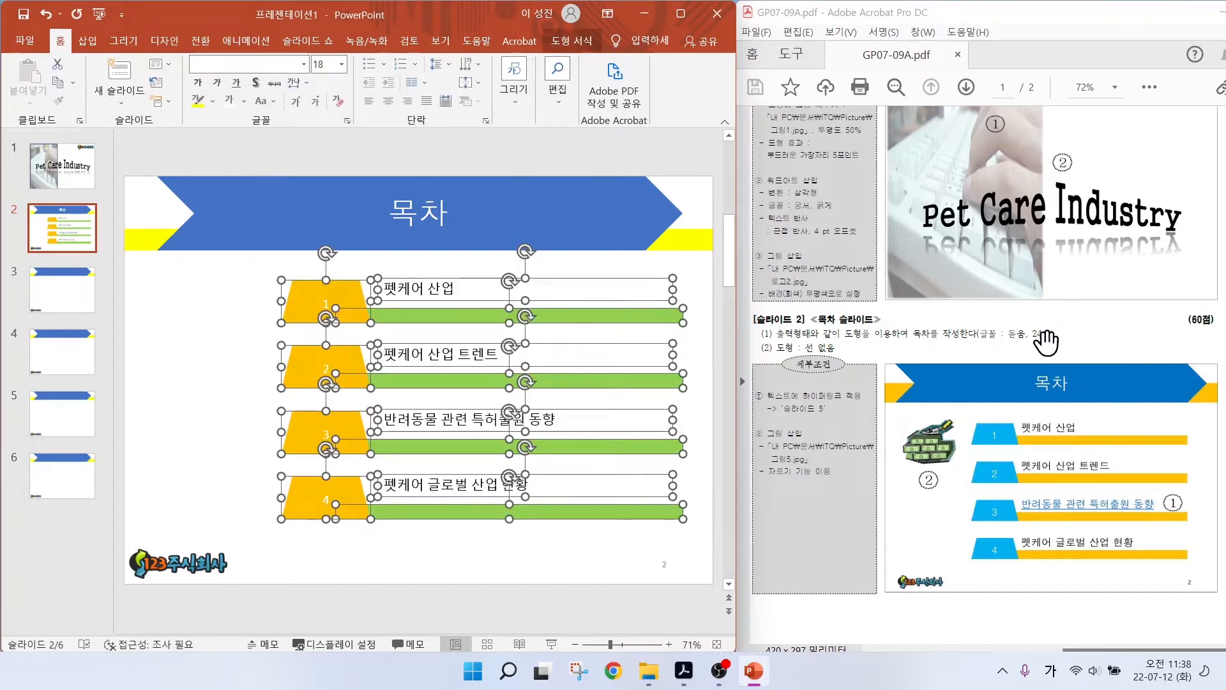
{"action": "left_click", "coordinate": [257, 63]}
{"action": "type", "text": "돋ㅇㅜㅁ"}
{"action": "key", "text": "Return"}
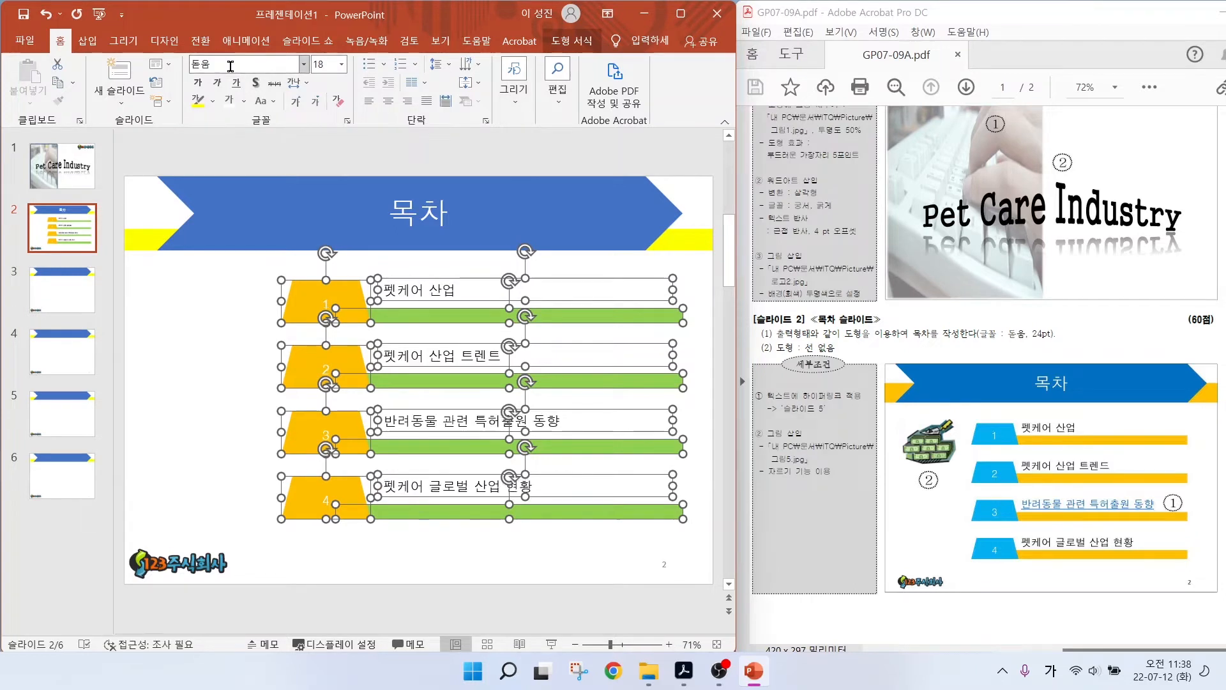
{"action": "left_click", "coordinate": [330, 63]}
{"action": "type", "text": "24"}
{"action": "key", "text": "Return"}
{"action": "left_click", "coordinate": [234, 408]}
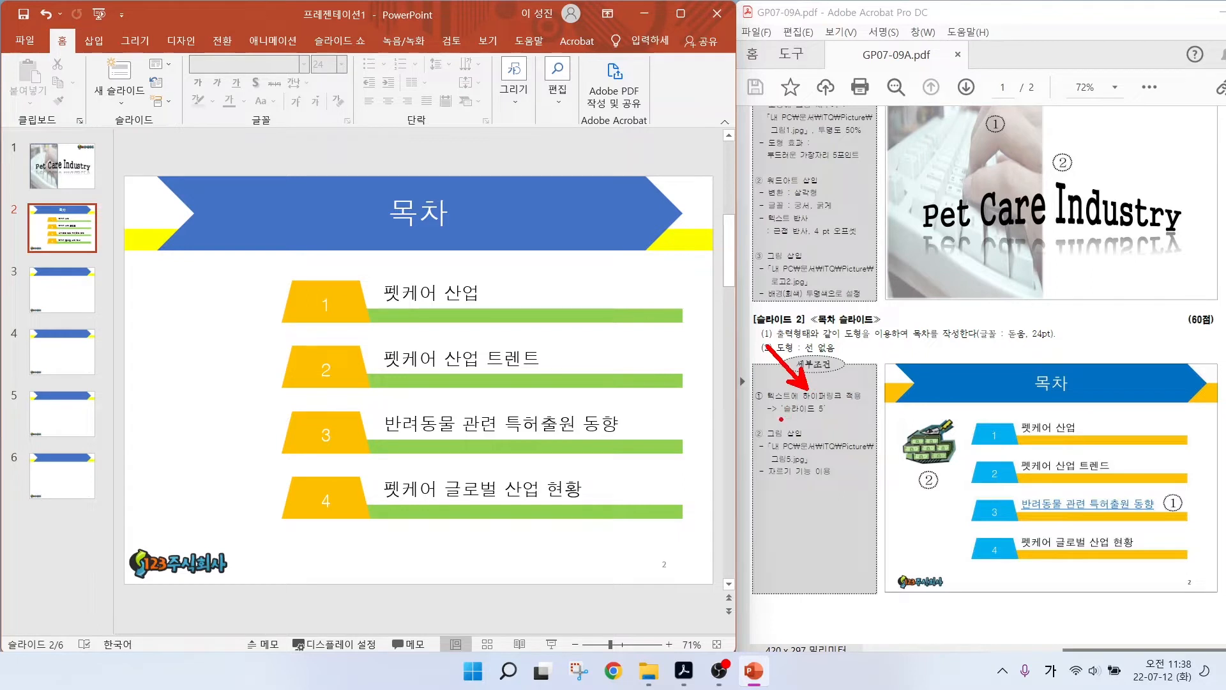
{"action": "left_click_drag", "start_coordinate": [781, 419], "coordinate": [836, 417]}
{"action": "left_click_drag", "start_coordinate": [742, 394], "coordinate": [763, 405]}
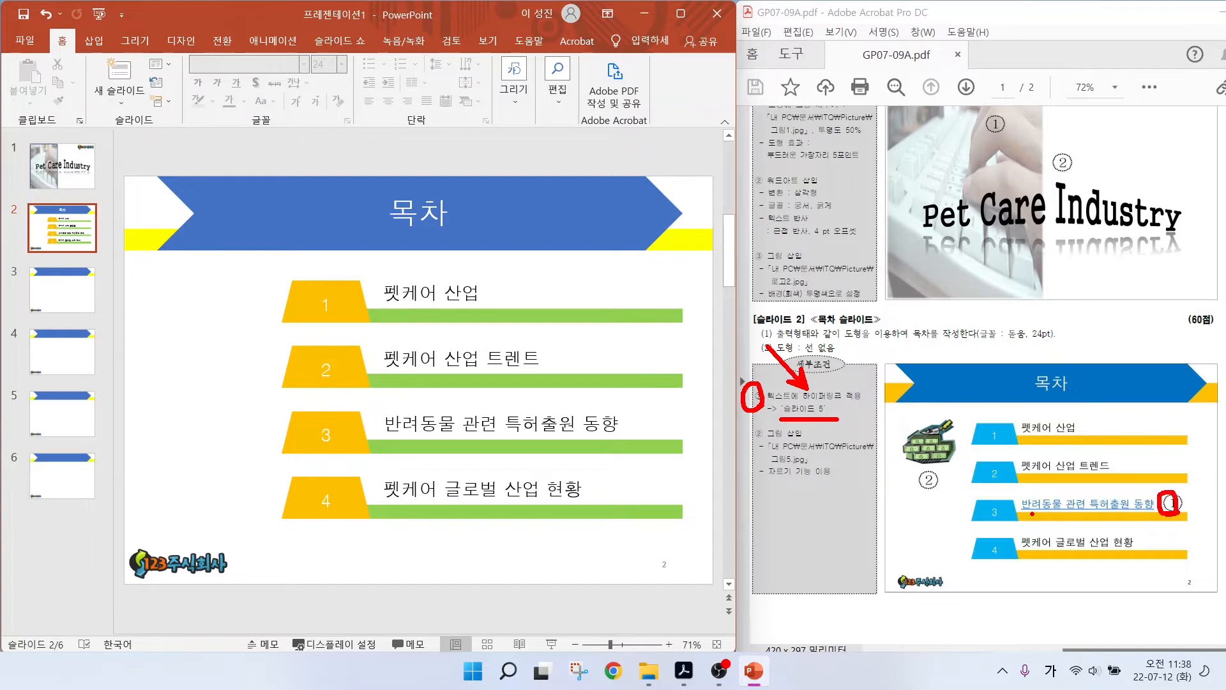
{"action": "left_click_drag", "start_coordinate": [1021, 514], "coordinate": [1163, 516]}
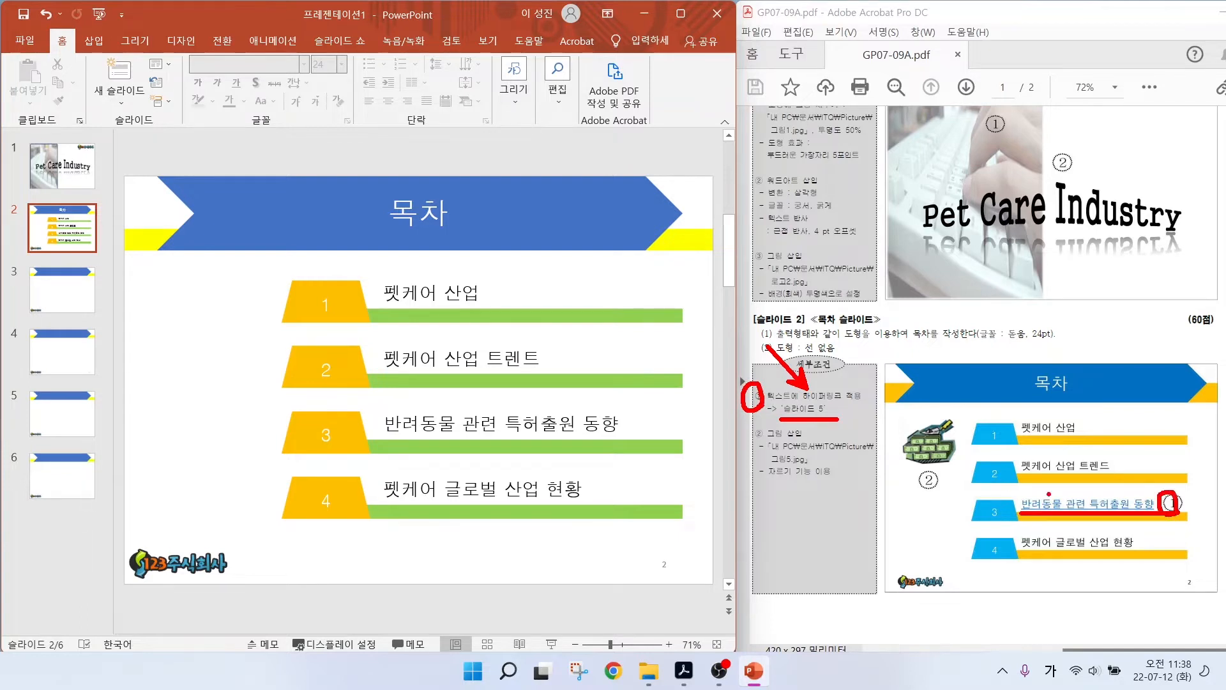
{"action": "key", "text": "Escape"}
Step: Hyperlink the entry text 반려동물 관련 특허출원 동향 to slide 5 of this presentation
{"action": "left_click_drag", "start_coordinate": [385, 423], "coordinate": [595, 425]}
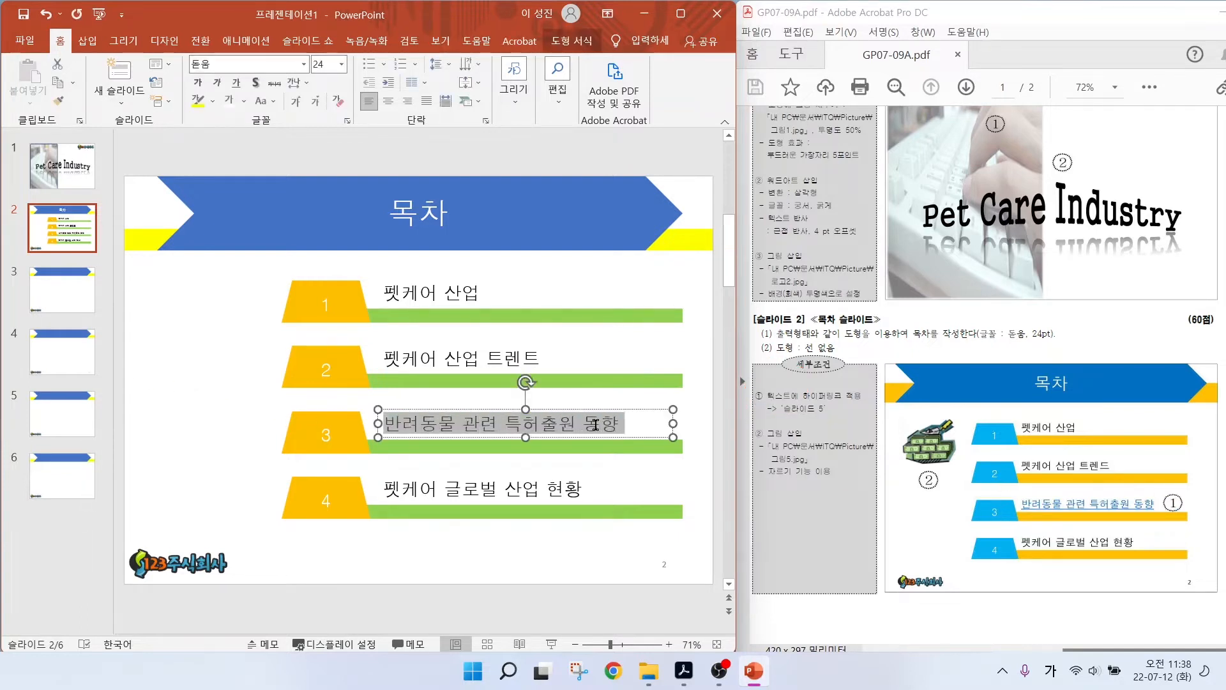
{"action": "left_click", "coordinate": [88, 42]}
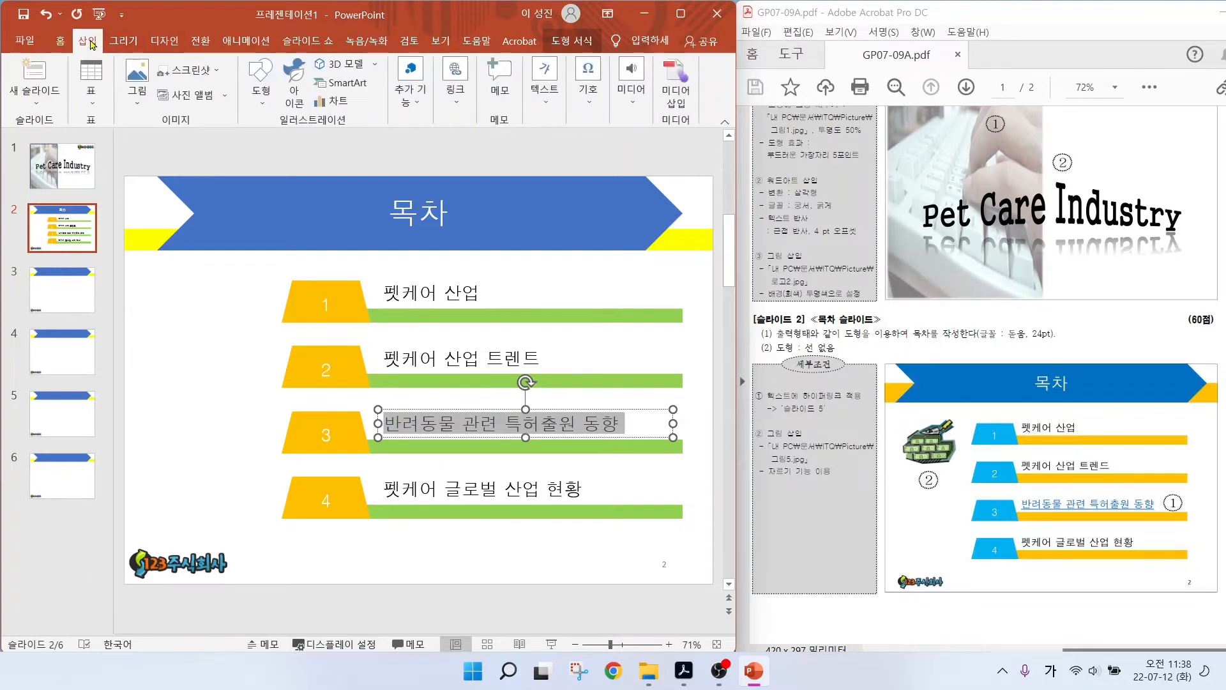
{"action": "left_click", "coordinate": [457, 99]}
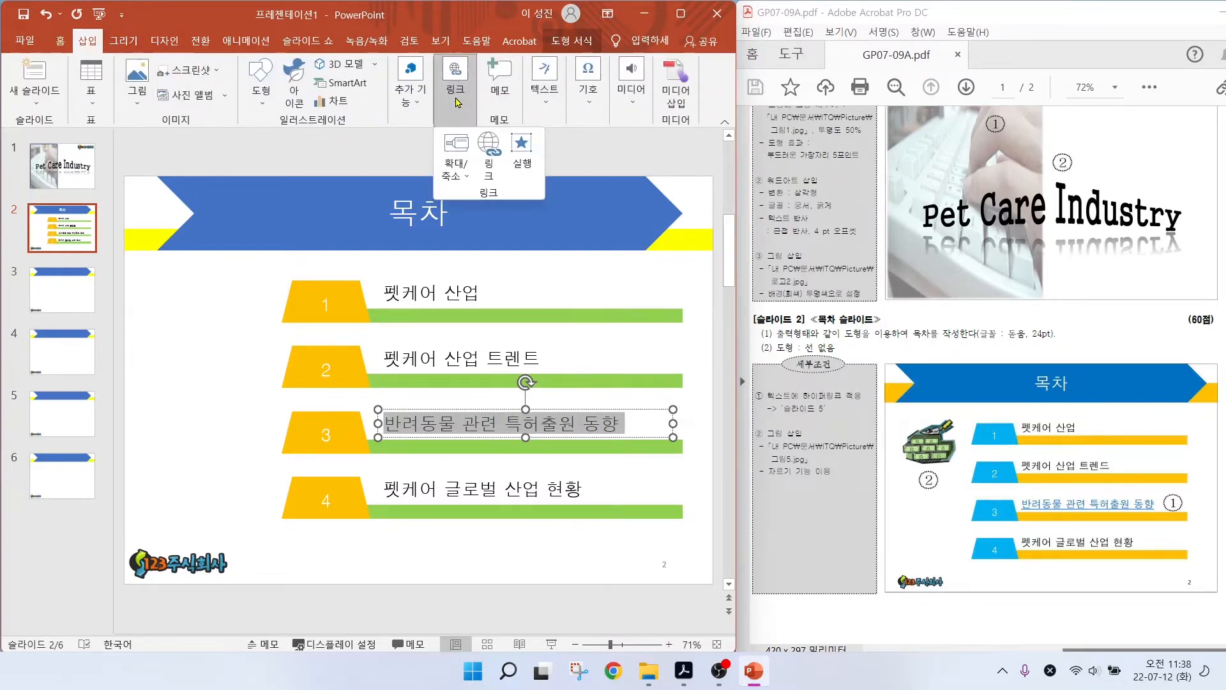
{"action": "left_click", "coordinate": [491, 165]}
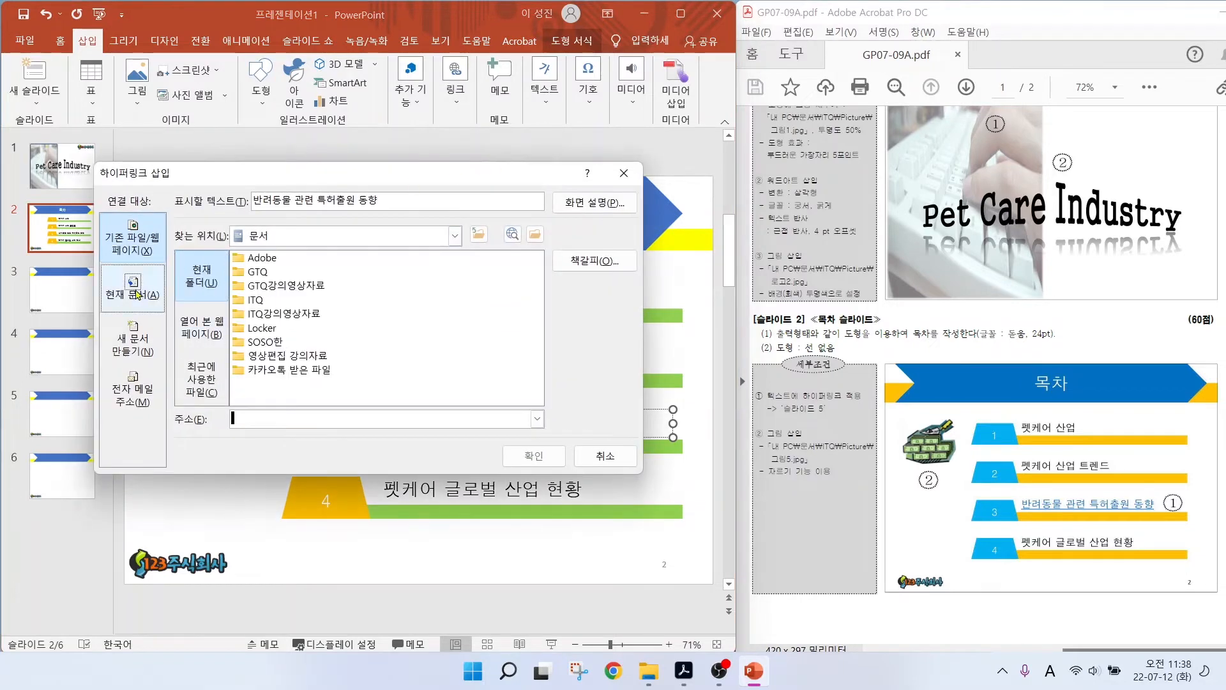
{"action": "left_click", "coordinate": [118, 291]}
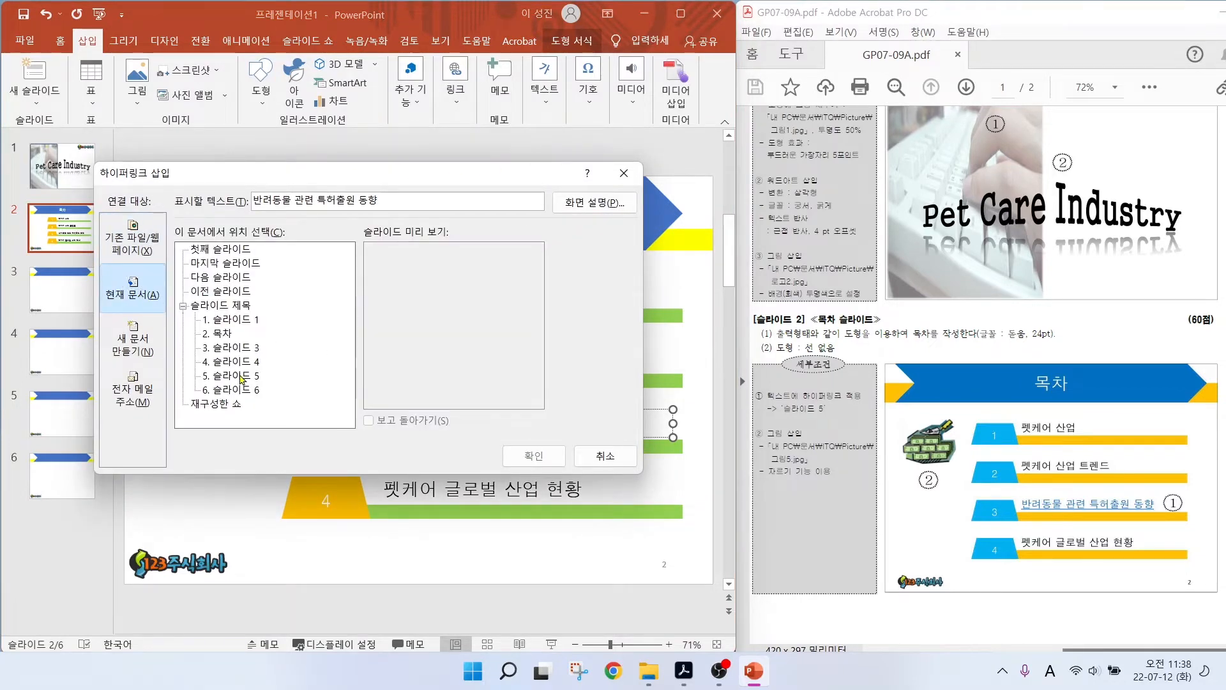
{"action": "left_click", "coordinate": [242, 378]}
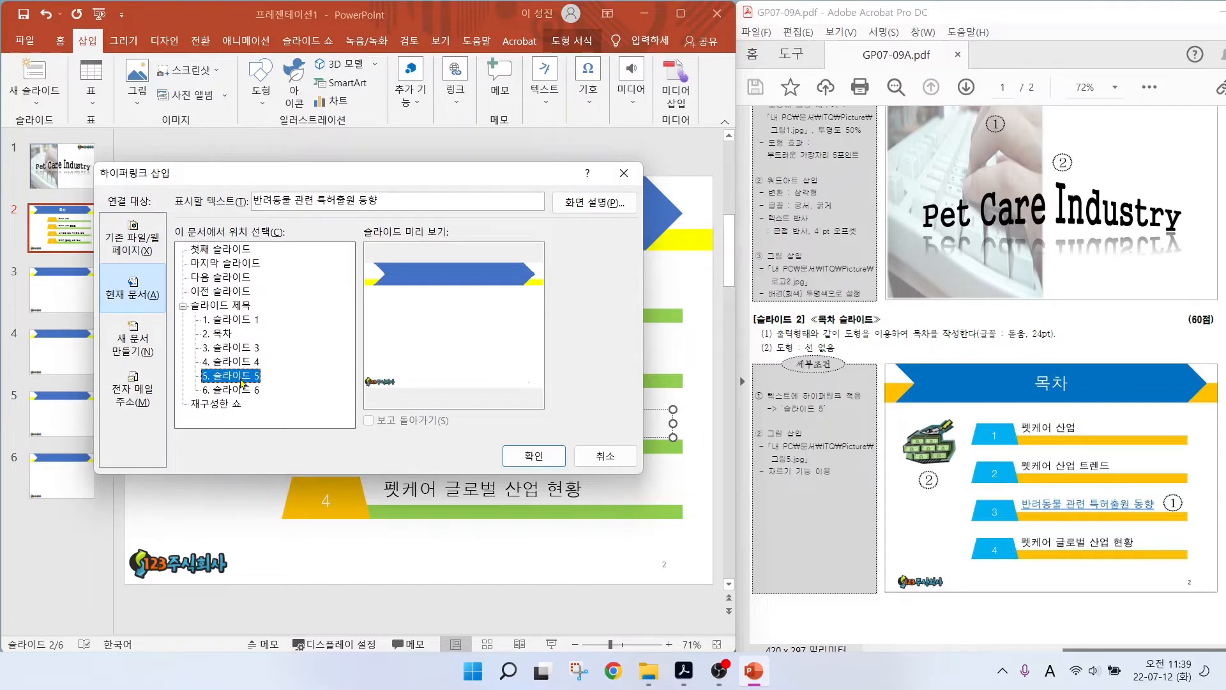
{"action": "left_click", "coordinate": [534, 455]}
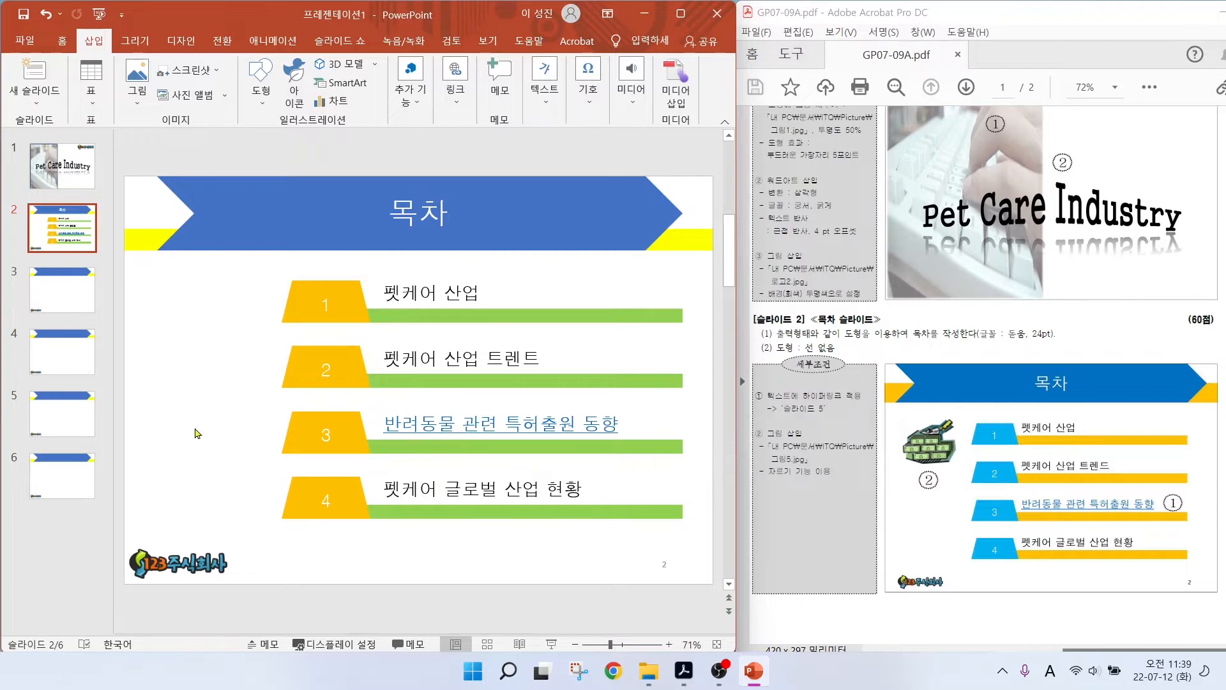
Step: Insert the picture 그림5.JPG from the ITQ Picture folder onto the contents slide
{"action": "left_click", "coordinate": [142, 94]}
{"action": "left_click", "coordinate": [165, 142]}
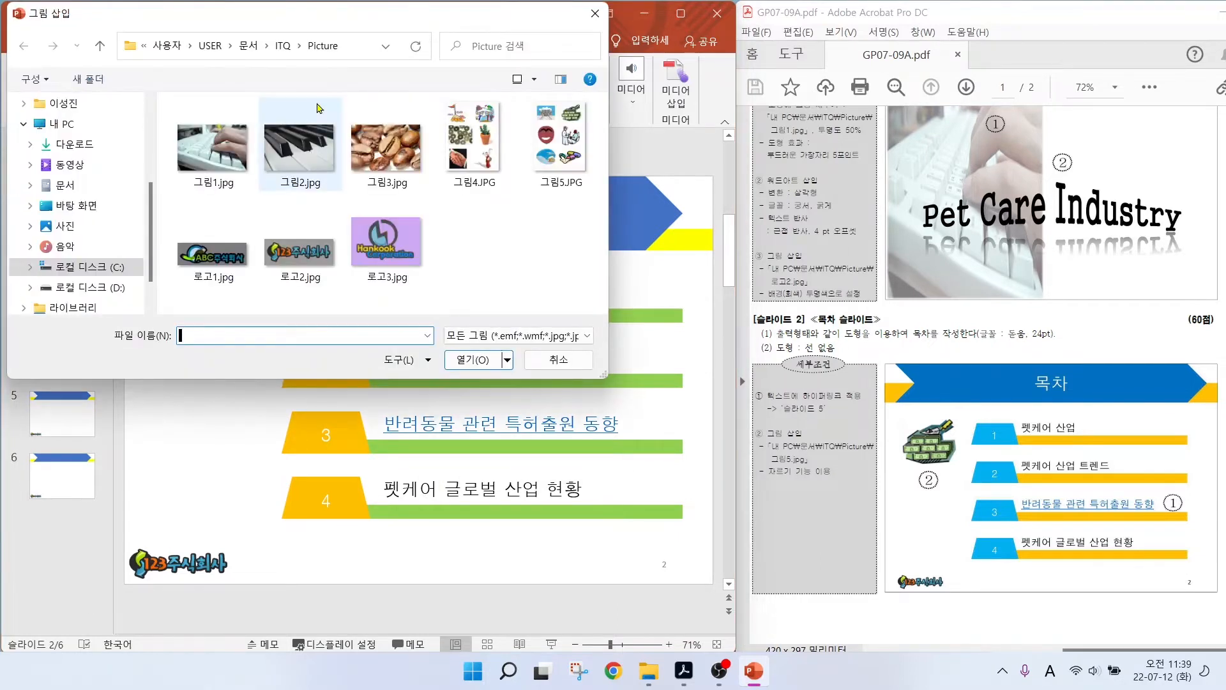
{"action": "left_click", "coordinate": [548, 136]}
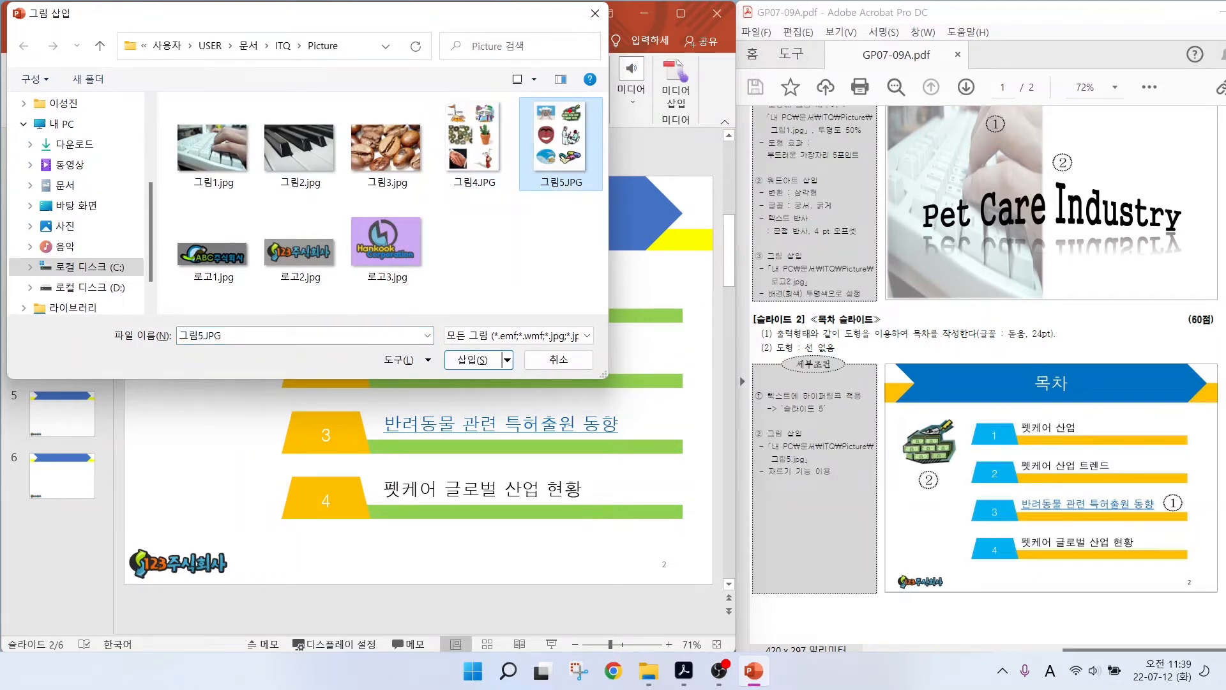
{"action": "mouse_move", "coordinate": [598, 187]}
{"action": "left_mouse_down"}
{"action": "mouse_move", "coordinate": [530, 182]}
{"action": "mouse_move", "coordinate": [577, 89]}
{"action": "mouse_move", "coordinate": [582, 172]}
{"action": "left_mouse_up"}
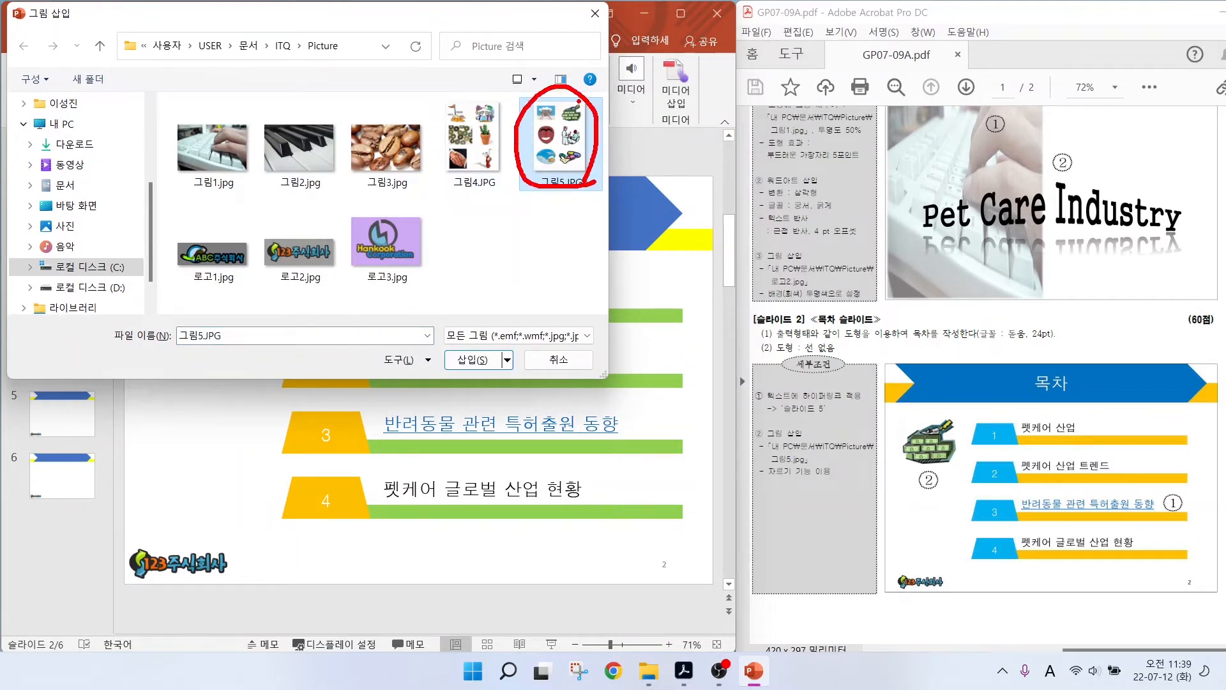
{"action": "mouse_move", "coordinate": [617, 69]}
{"action": "left_mouse_down"}
{"action": "mouse_move", "coordinate": [581, 99]}
{"action": "mouse_move", "coordinate": [588, 126]}
{"action": "left_mouse_up"}
{"action": "mouse_move", "coordinate": [954, 465]}
{"action": "left_mouse_down"}
{"action": "mouse_move", "coordinate": [902, 476]}
{"action": "mouse_move", "coordinate": [941, 402]}
{"action": "mouse_move", "coordinate": [961, 457]}
{"action": "left_mouse_up"}
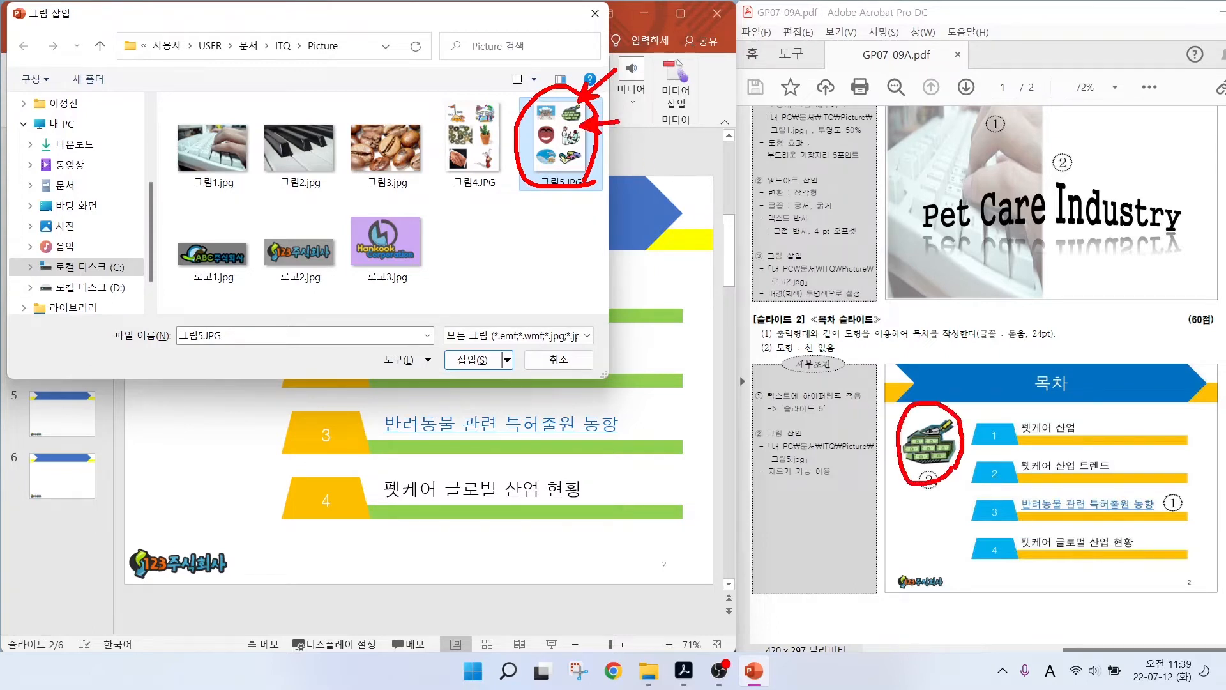
{"action": "mouse_move", "coordinate": [794, 500]}
{"action": "left_mouse_down"}
{"action": "mouse_move", "coordinate": [813, 493]}
{"action": "mouse_move", "coordinate": [822, 525]}
{"action": "left_mouse_up"}
{"action": "key", "text": "Escape"}
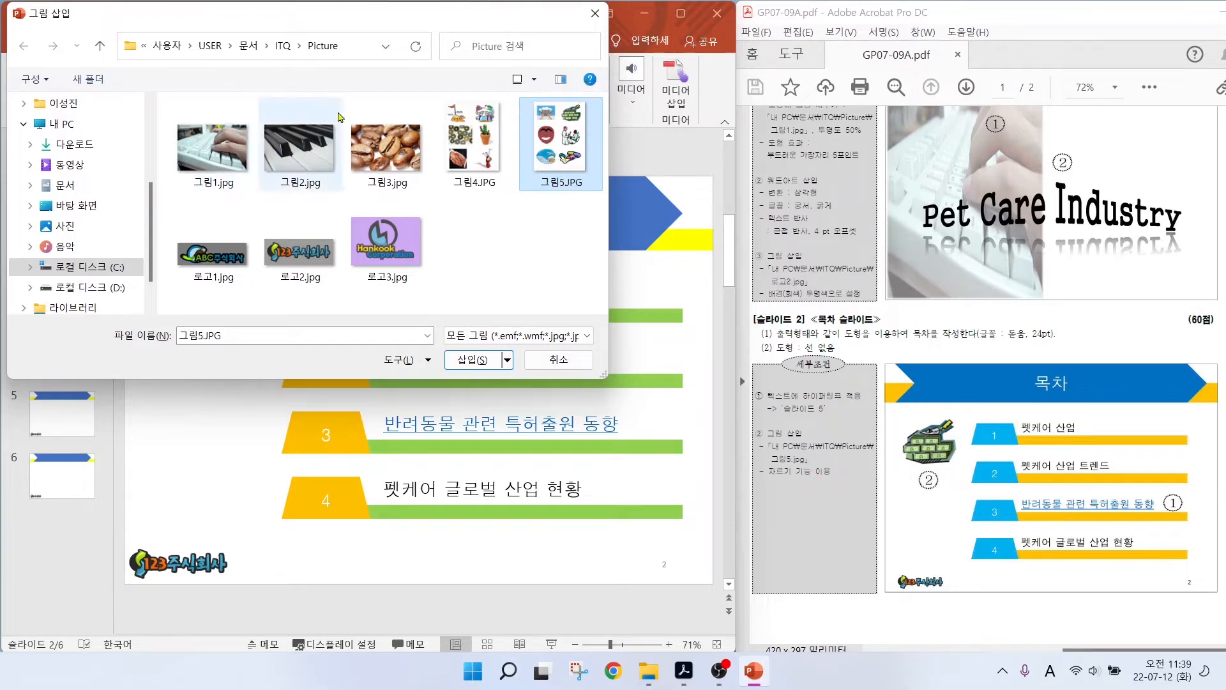
{"action": "left_click", "coordinate": [473, 359]}
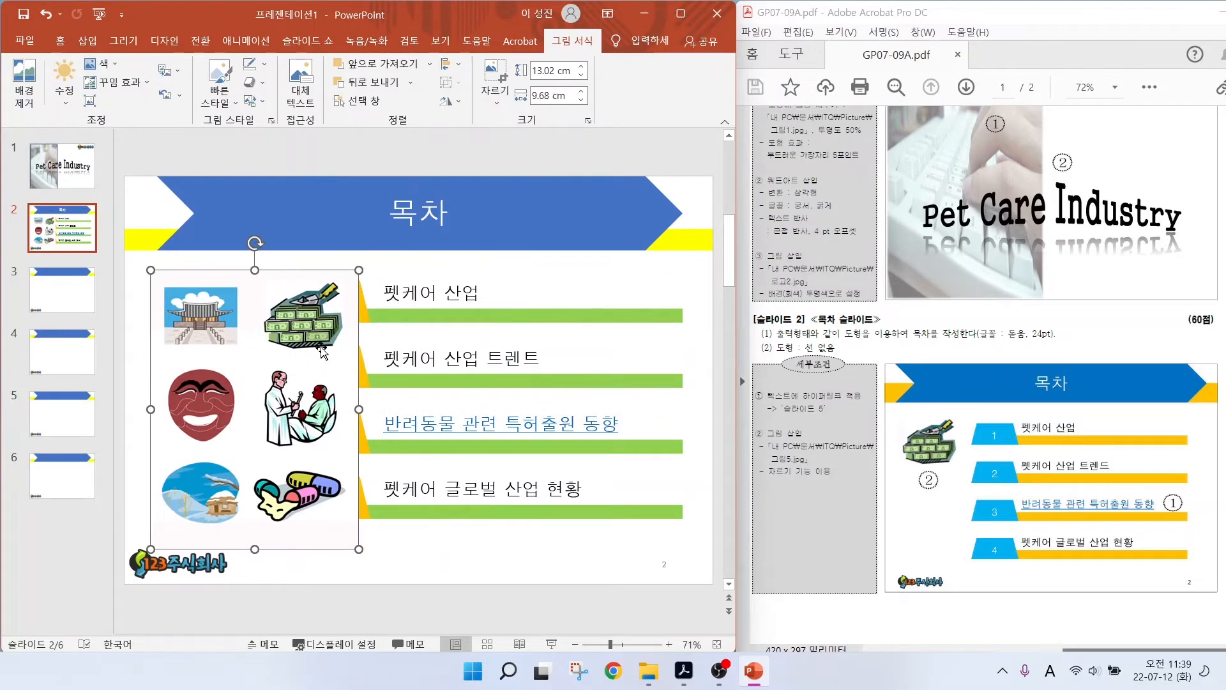
{"action": "left_click_drag", "start_coordinate": [589, 49], "coordinate": [570, 54]}
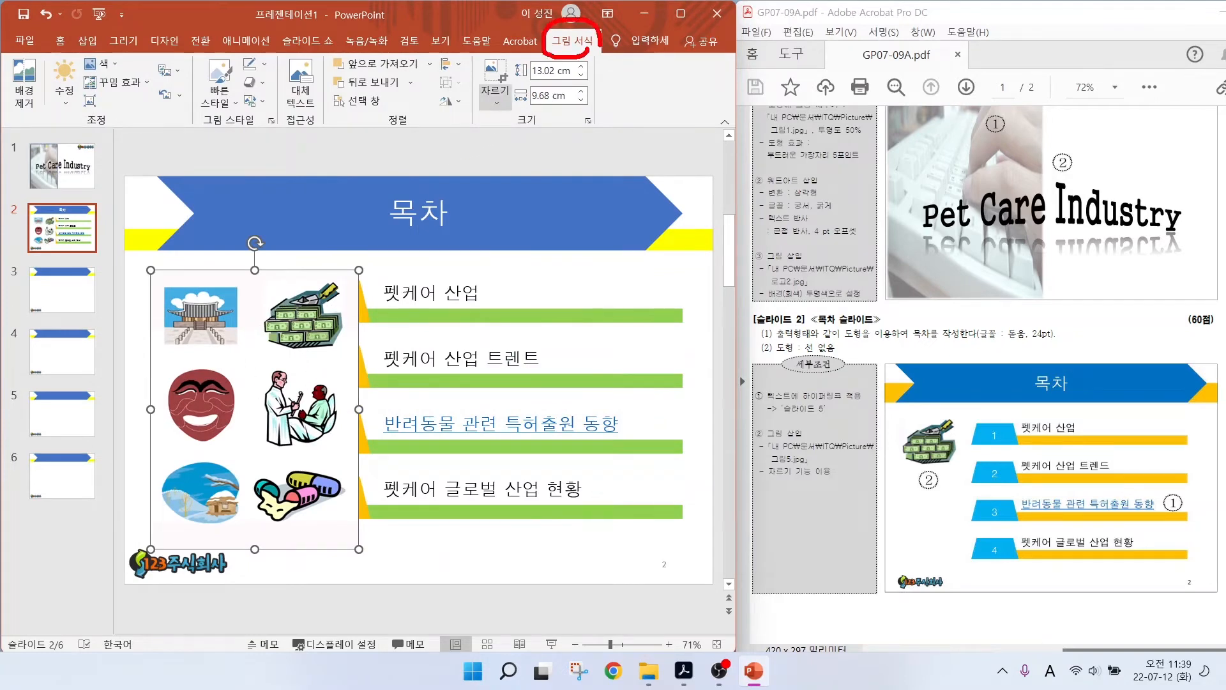
{"action": "mouse_move", "coordinate": [517, 125]}
{"action": "left_mouse_down"}
{"action": "mouse_move", "coordinate": [507, 47]}
{"action": "mouse_move", "coordinate": [514, 130]}
{"action": "mouse_move", "coordinate": [508, 117]}
{"action": "mouse_move", "coordinate": [559, 184]}
{"action": "left_mouse_up"}
{"action": "key", "text": "Escape"}
Step: Crop the picture to the money-bundle image, about 4.2 cm high and 4.83 cm wide, and move it left beside the first contents row
{"action": "left_click", "coordinate": [497, 80]}
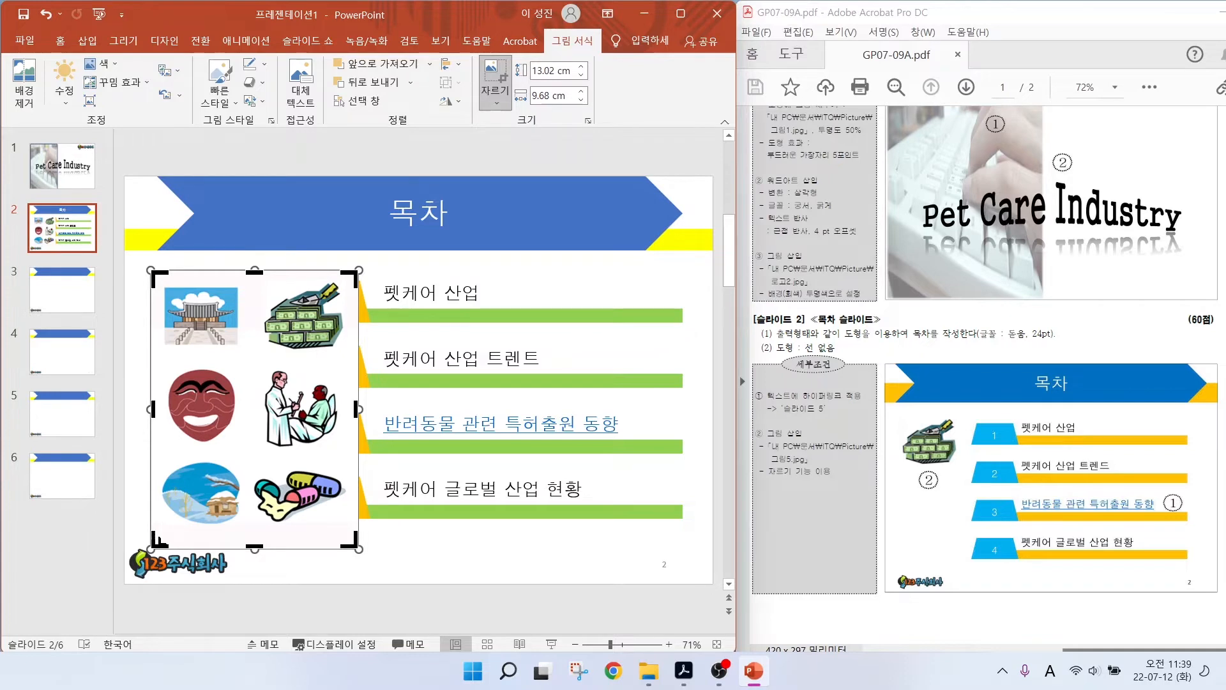
{"action": "left_click_drag", "start_coordinate": [156, 543], "coordinate": [256, 360]}
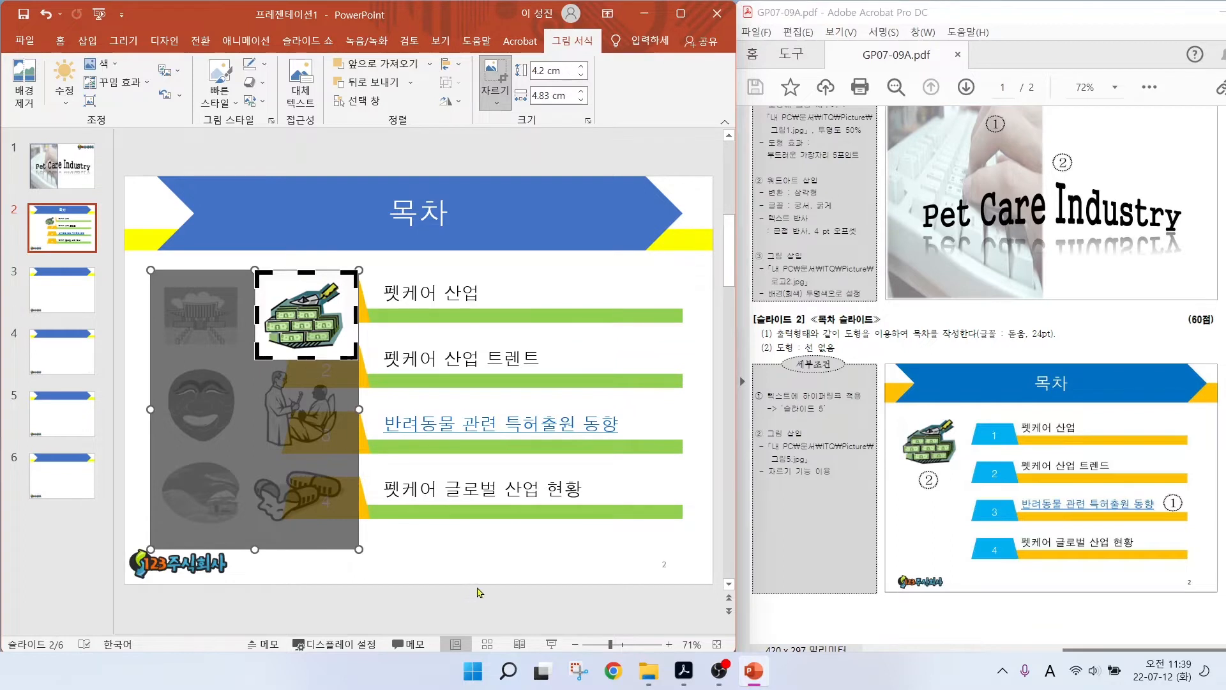
{"action": "left_click", "coordinate": [514, 554]}
{"action": "left_click_drag", "start_coordinate": [318, 307], "coordinate": [218, 304]}
{"action": "left_click", "coordinate": [337, 542]}
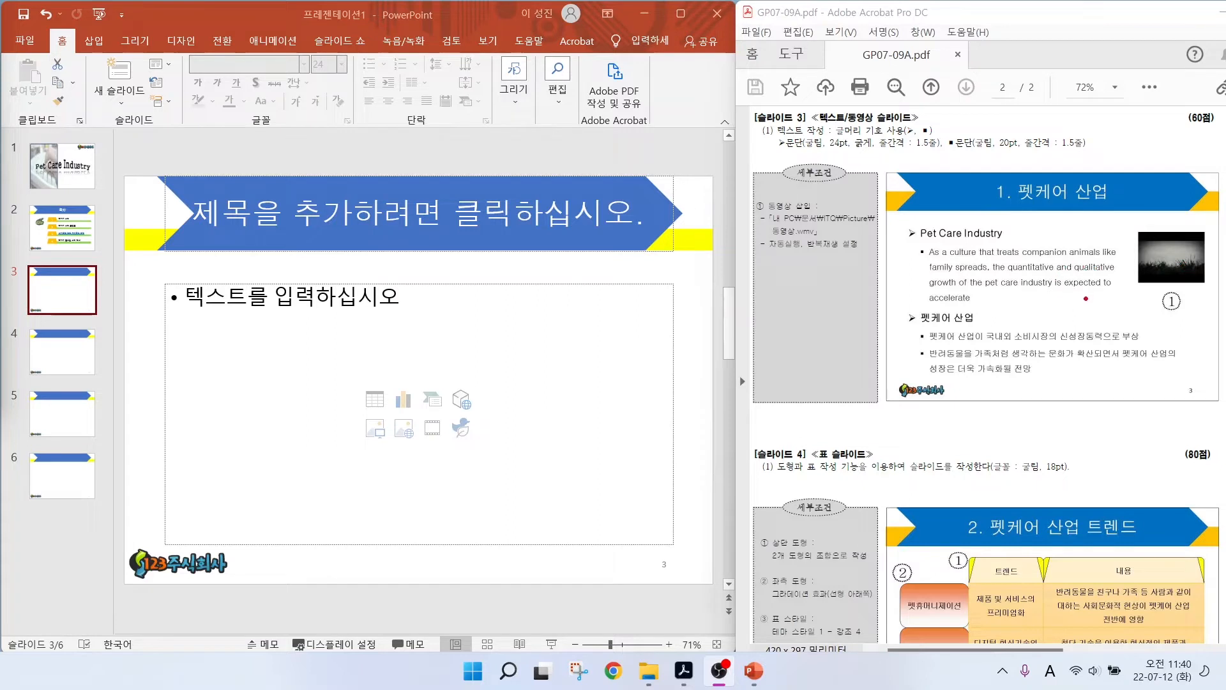
{"action": "mouse_move", "coordinate": [1086, 306]}
{"action": "left_mouse_down"}
{"action": "mouse_move", "coordinate": [1021, 315]}
{"action": "mouse_move", "coordinate": [919, 208]}
{"action": "mouse_move", "coordinate": [1108, 252]}
{"action": "mouse_move", "coordinate": [1092, 295]}
{"action": "left_mouse_up"}
{"action": "mouse_move", "coordinate": [1161, 387]}
{"action": "left_mouse_down"}
{"action": "mouse_move", "coordinate": [1090, 414]}
{"action": "mouse_move", "coordinate": [897, 348]}
{"action": "mouse_move", "coordinate": [1118, 342]}
{"action": "mouse_move", "coordinate": [1149, 388]}
{"action": "left_mouse_up"}
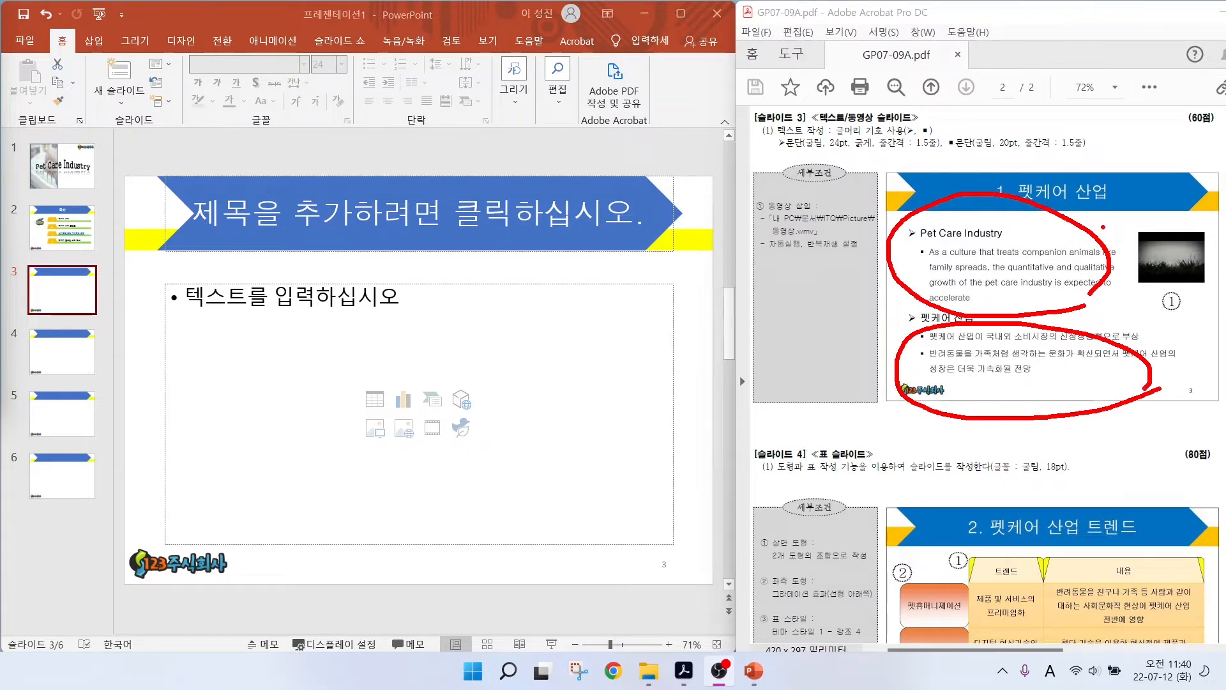
{"action": "left_click_drag", "start_coordinate": [1110, 218], "coordinate": [1111, 288]}
{"action": "left_click_drag", "start_coordinate": [1177, 328], "coordinate": [1178, 399]}
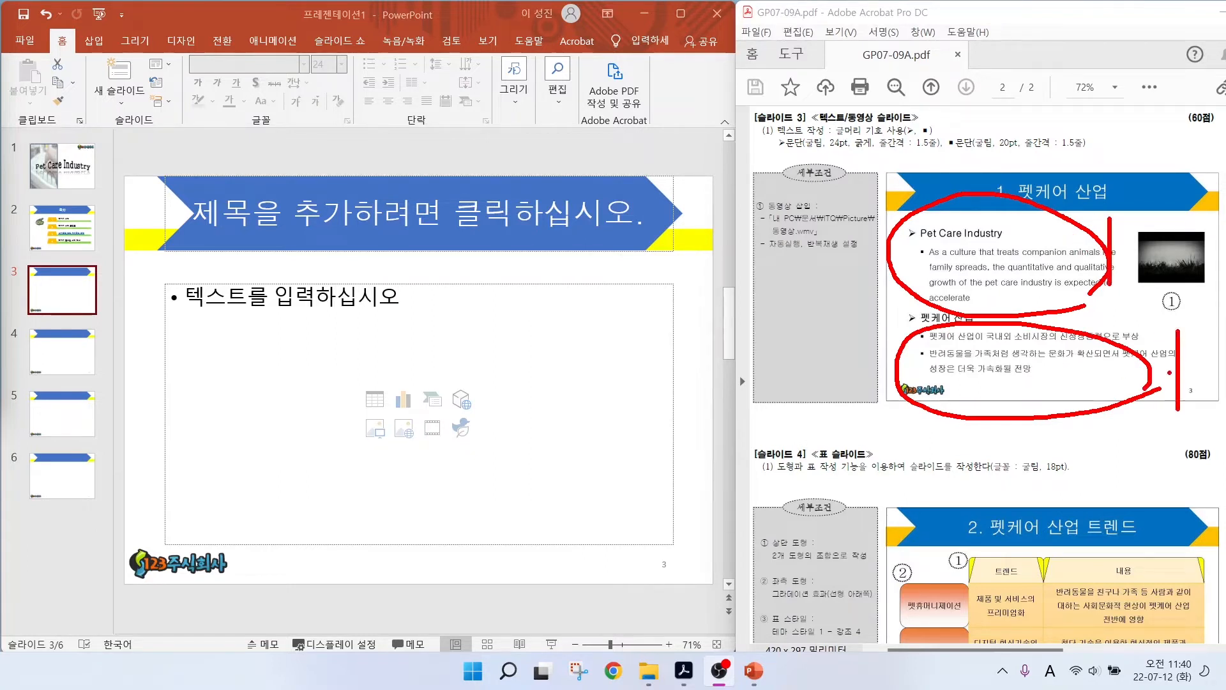
{"action": "key", "text": "Escape"}
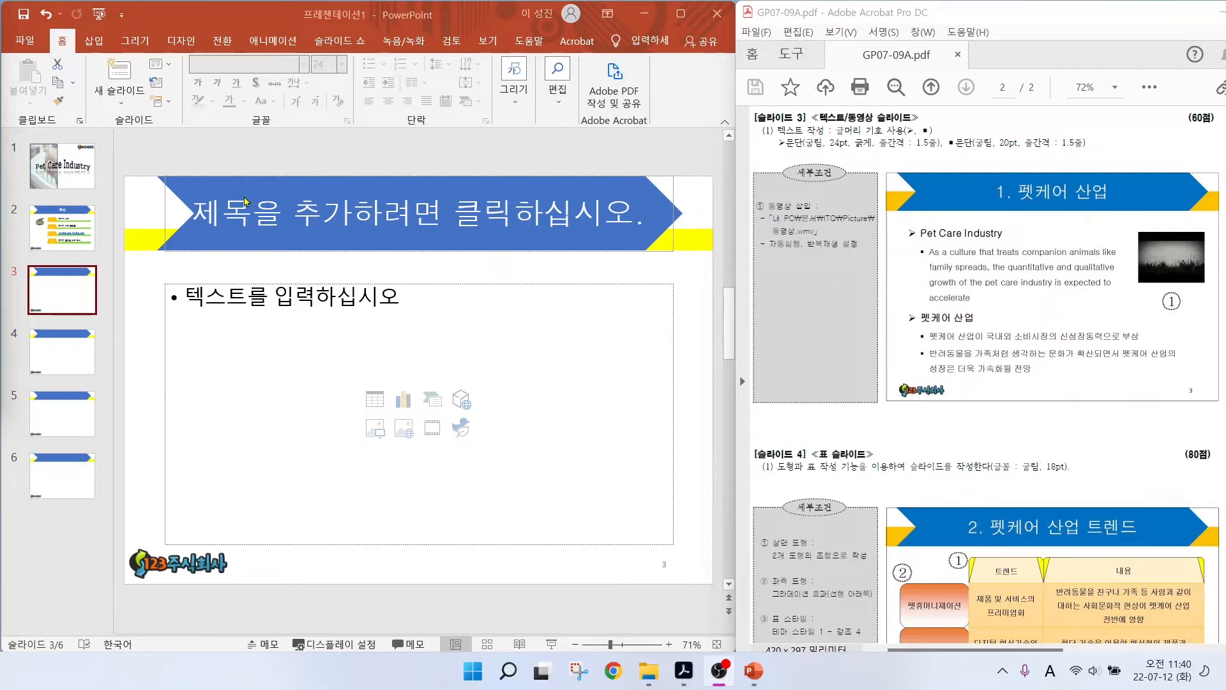
Step: Title slide 3 "1. 펫케어 산업" and enter "Pet Care Industry" as the first bullet of its body text
{"action": "left_click", "coordinate": [302, 209]}
{"action": "left_click", "coordinate": [302, 209]}
{"action": "type", "text": "1. 펫케어 산업"}
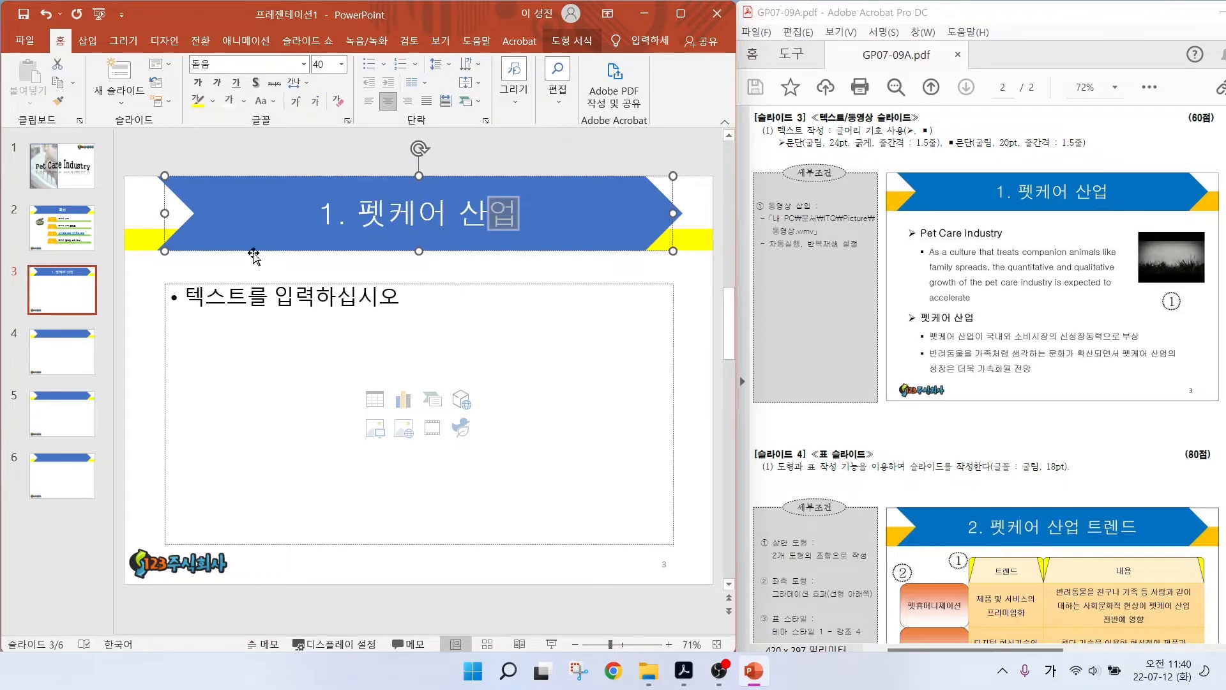
{"action": "key", "text": "ctrl+Return"}
{"action": "key", "text": "Hangul"}
{"action": "type", "text": "Pet Care Industry"}
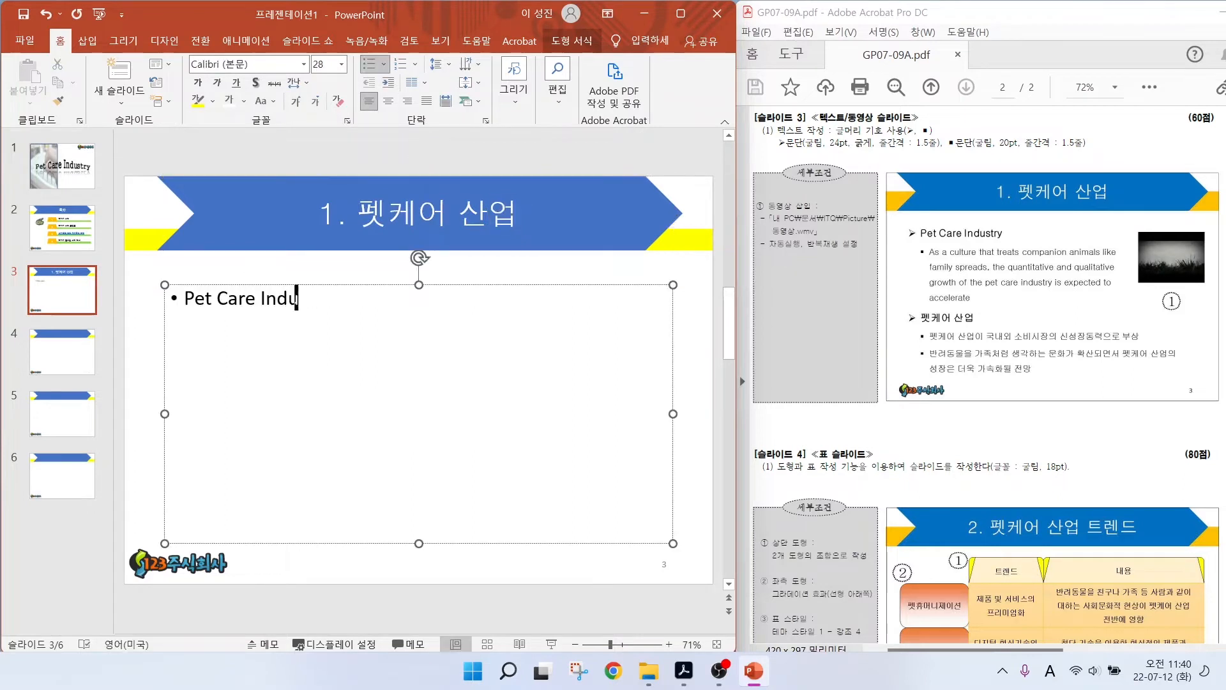
Step: Add the bullet "As a culture that treats companion animals like family spreads, the quantitative and qualitative growth of the pet care industry is expected to accelerate"
{"action": "key", "text": "Return"}
{"action": "type", "text": "As a culture"}
{"action": "type", "text": " that treats companion animals"}
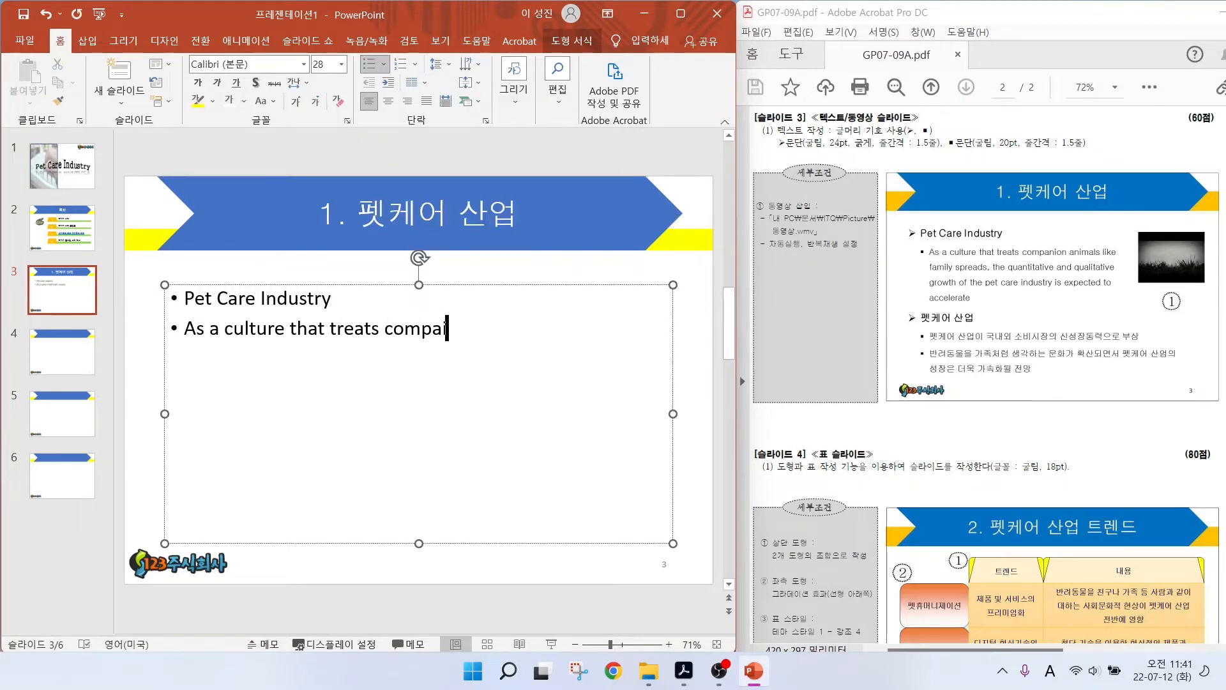
{"action": "type", "text": " like family spre"}
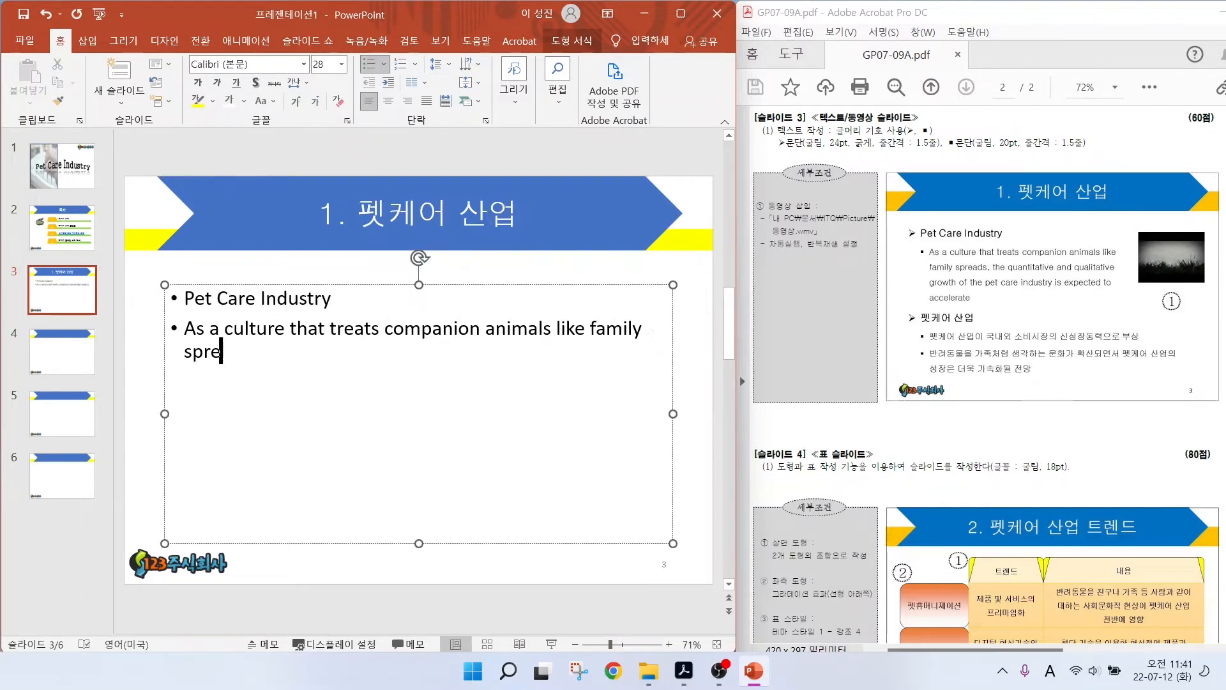
{"action": "type", "text": "ads, the quantitative and qualitativ"}
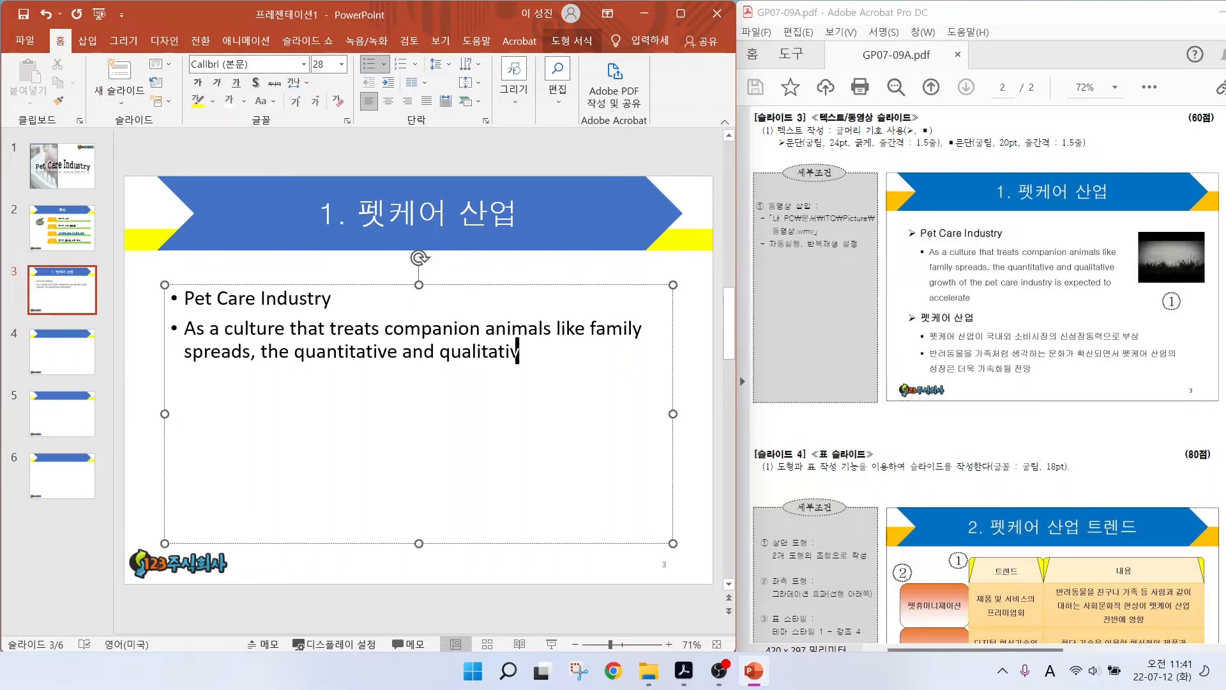
{"action": "type", "text": "e growth of the pet care industry is exp"}
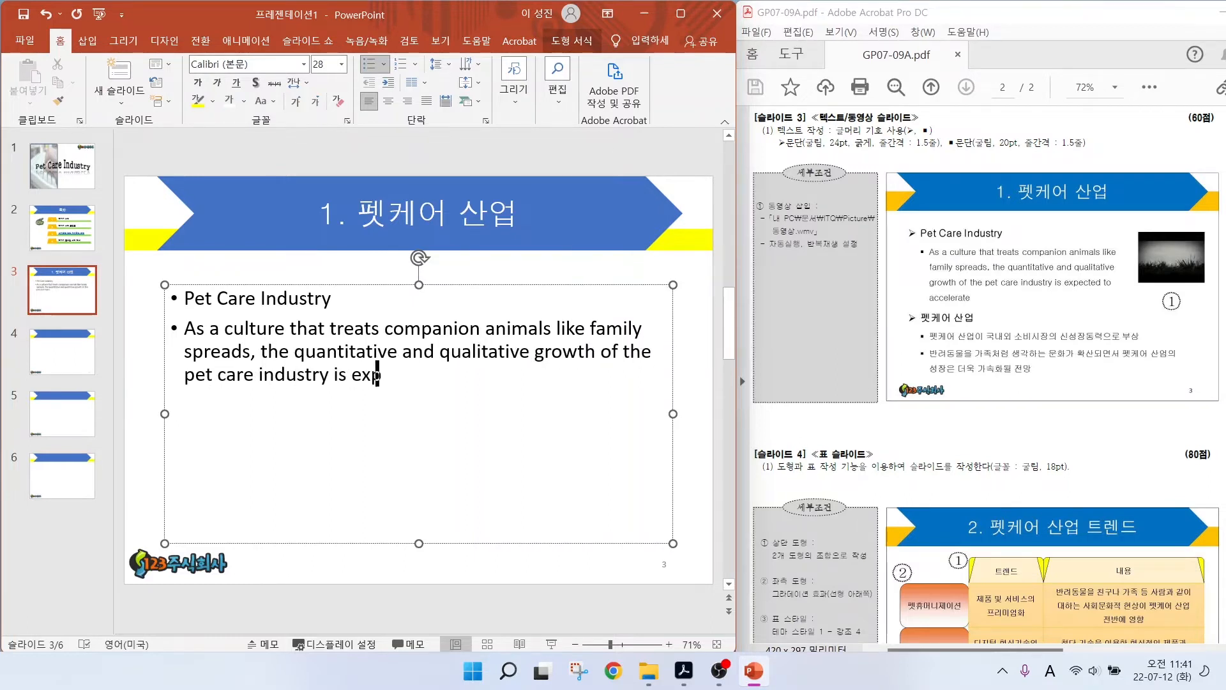
{"action": "type", "text": "ected to accelerate"}
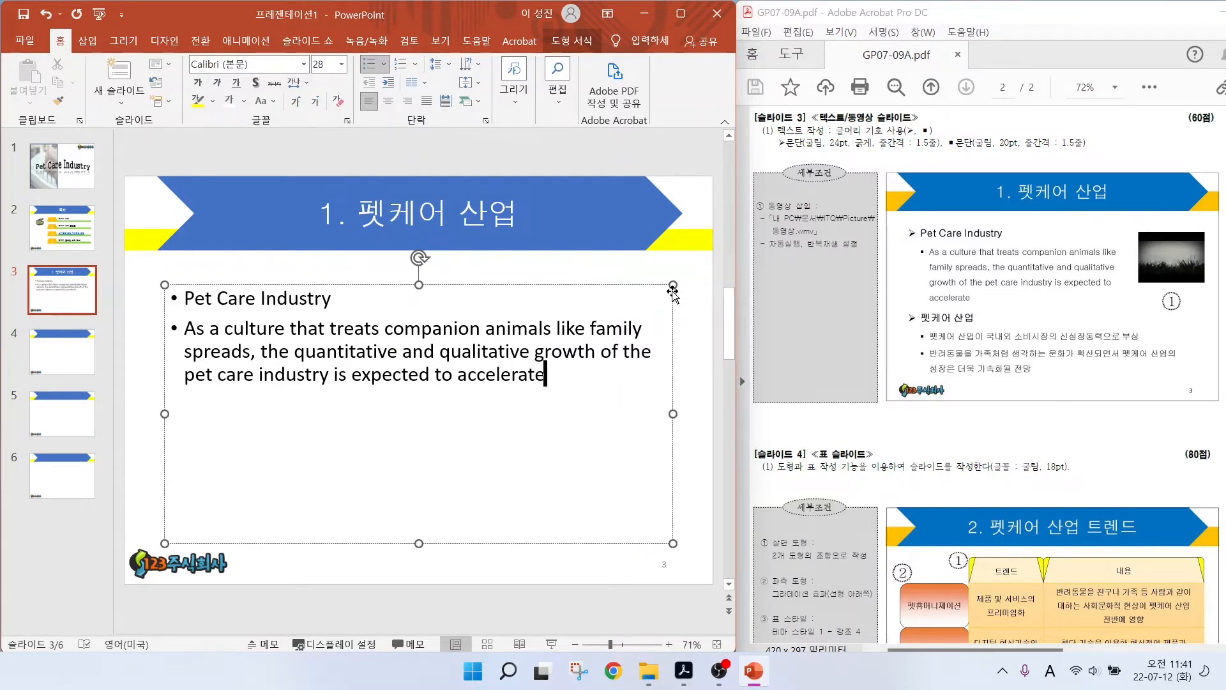
{"action": "left_click_drag", "start_coordinate": [870, 125], "coordinate": [928, 80]}
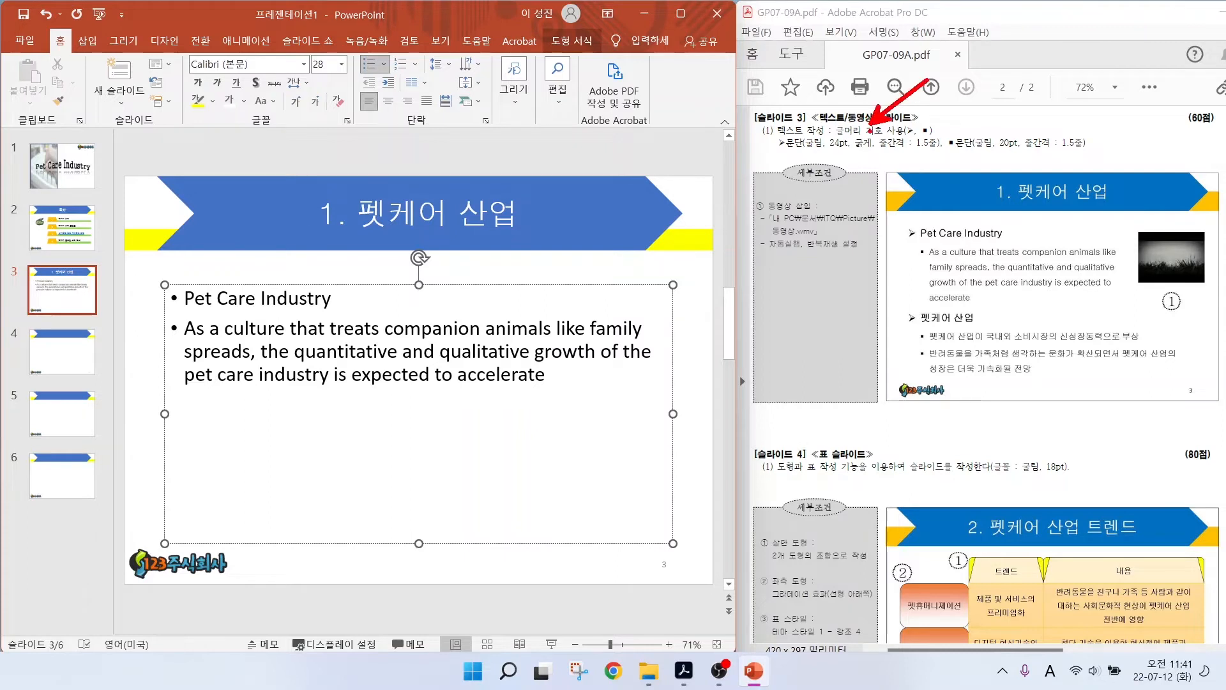